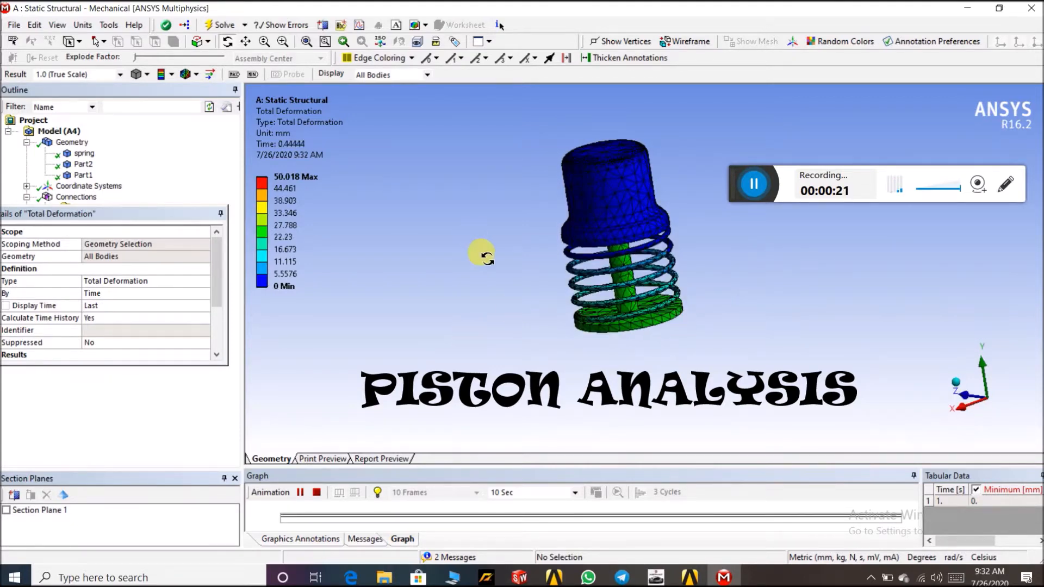
Play the total deformation animation of the piston assembly with Section Plane 1 enabled, then pause it
scroll(673, 198, up, 3)
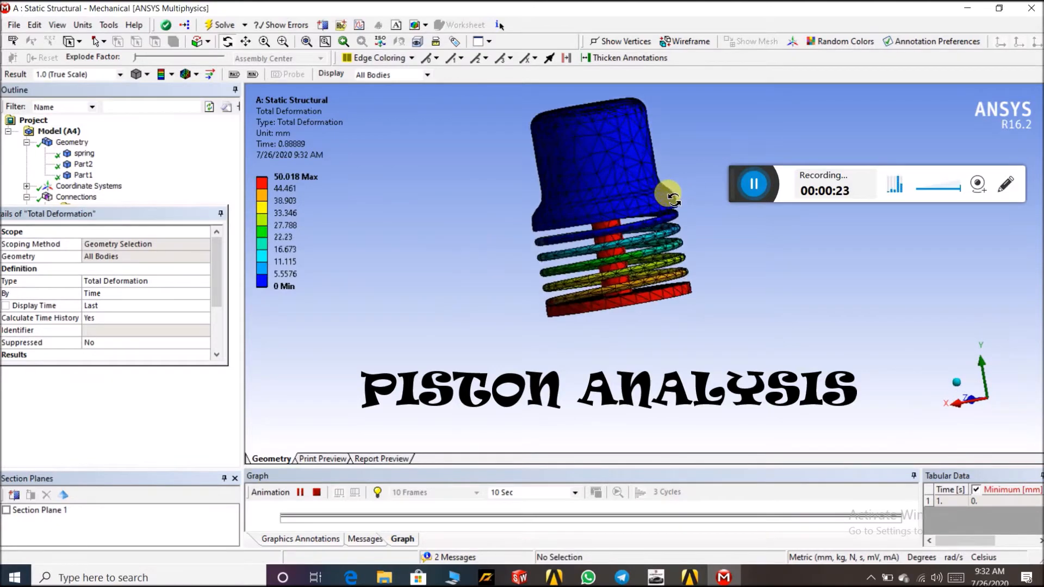
scroll(674, 198, down, 2)
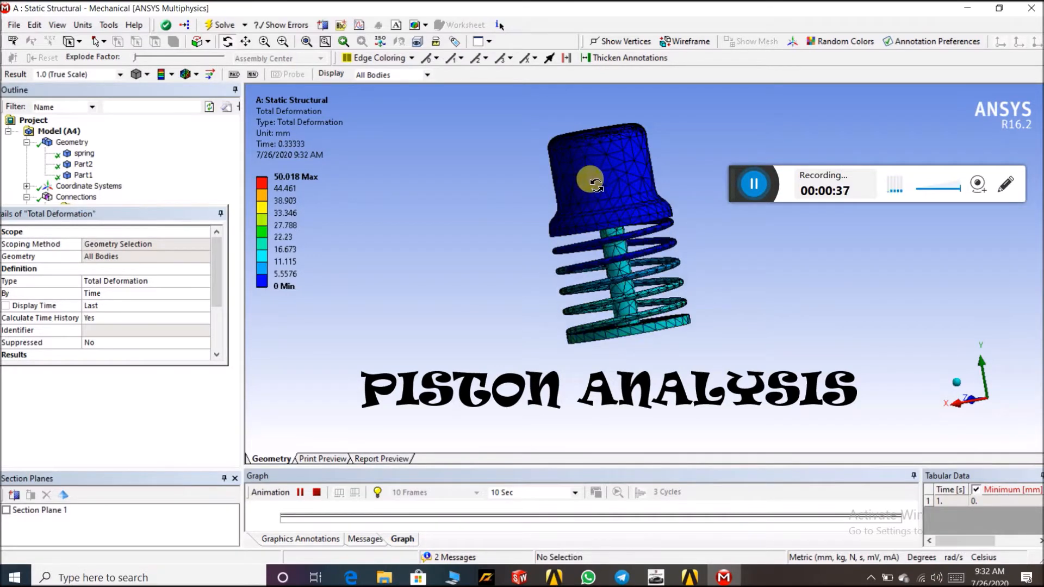
click(7, 511)
drag(734, 344, 768, 284)
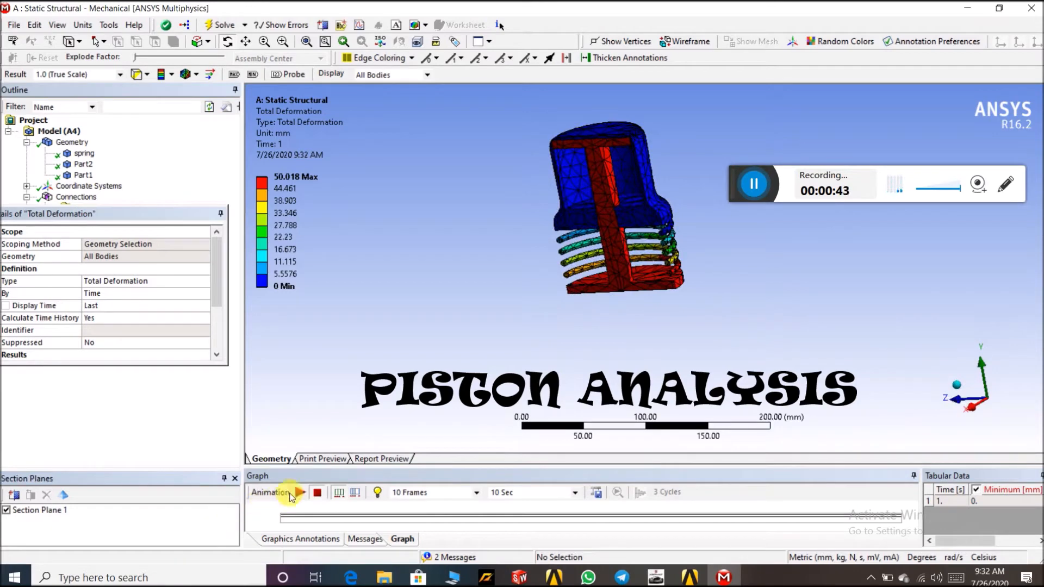
click(300, 493)
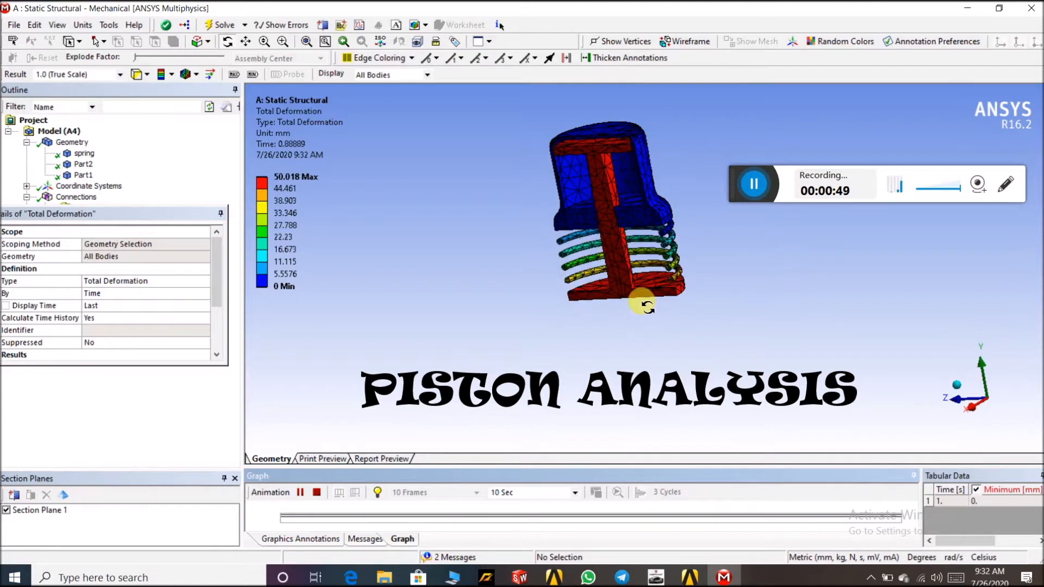
drag(524, 303, 510, 278)
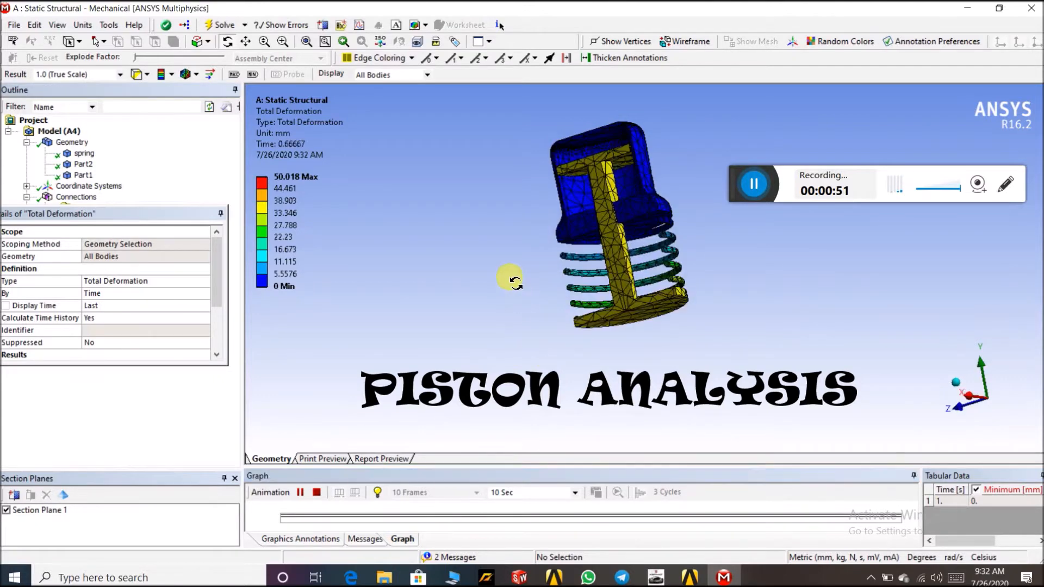
click(304, 492)
click(755, 181)
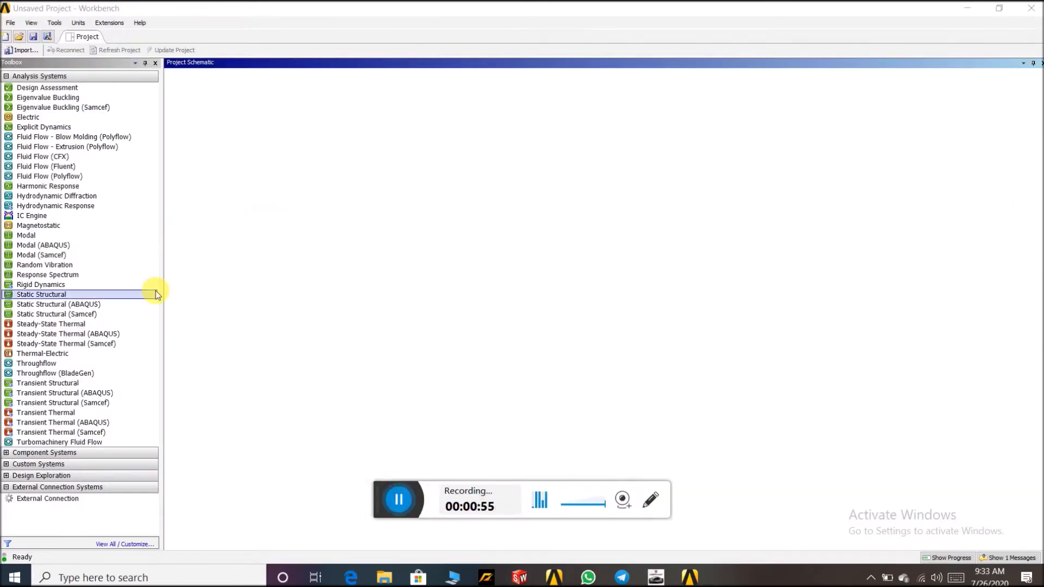
Add a Static Structural analysis system to the project and open its Engineering Data
double_click(115, 294)
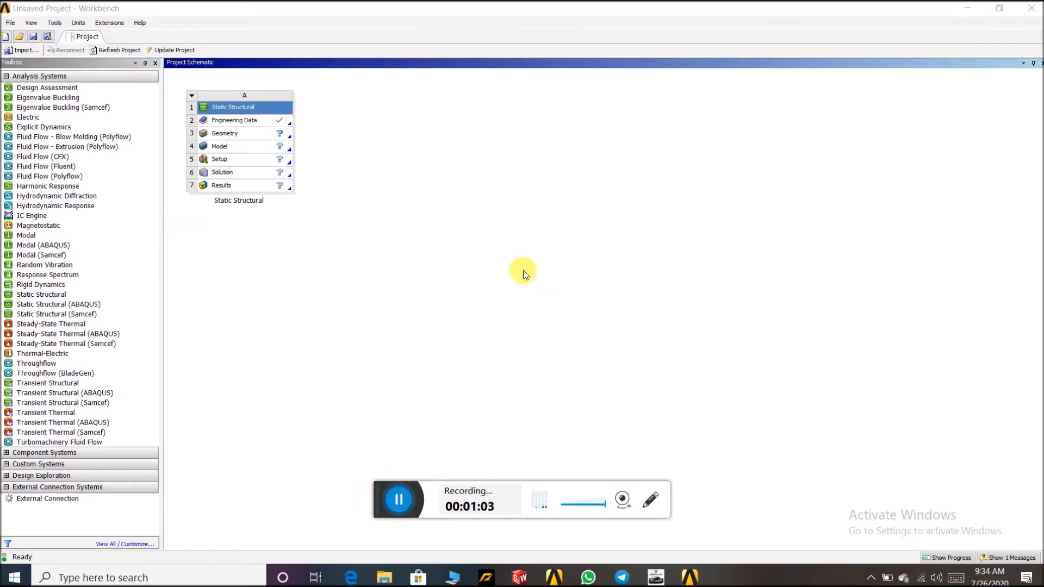
double_click(279, 124)
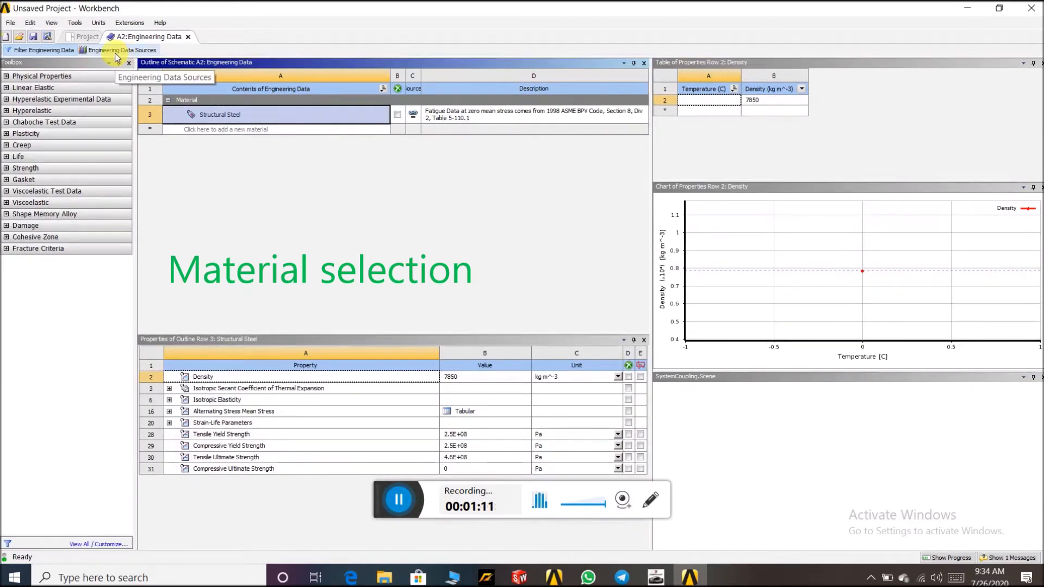
Add Aluminum Alloy, Gray Cast Iron and Stainless Steel from General Materials, then return to the project
click(118, 52)
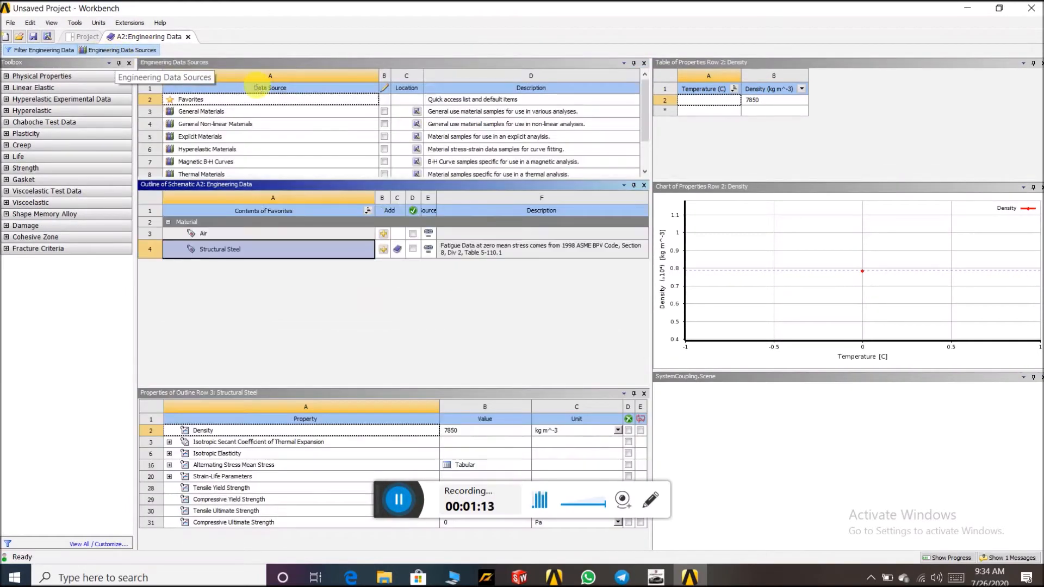
click(314, 113)
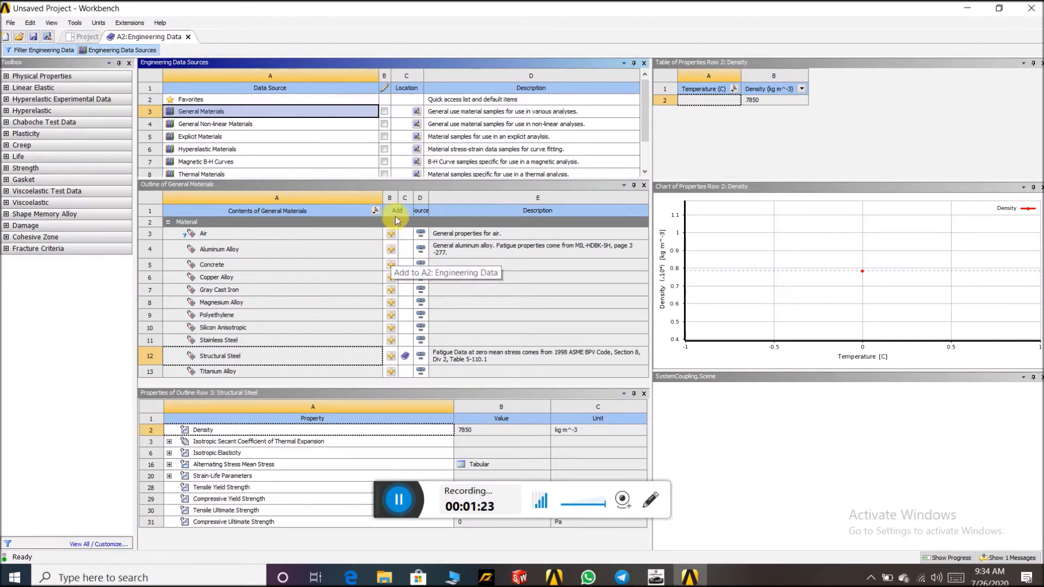
click(391, 252)
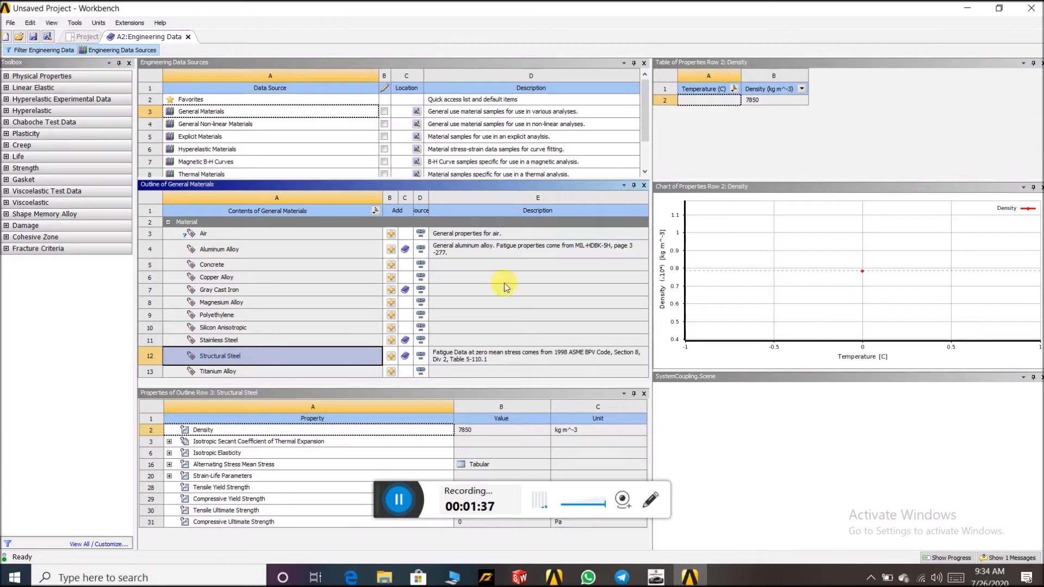
click(188, 37)
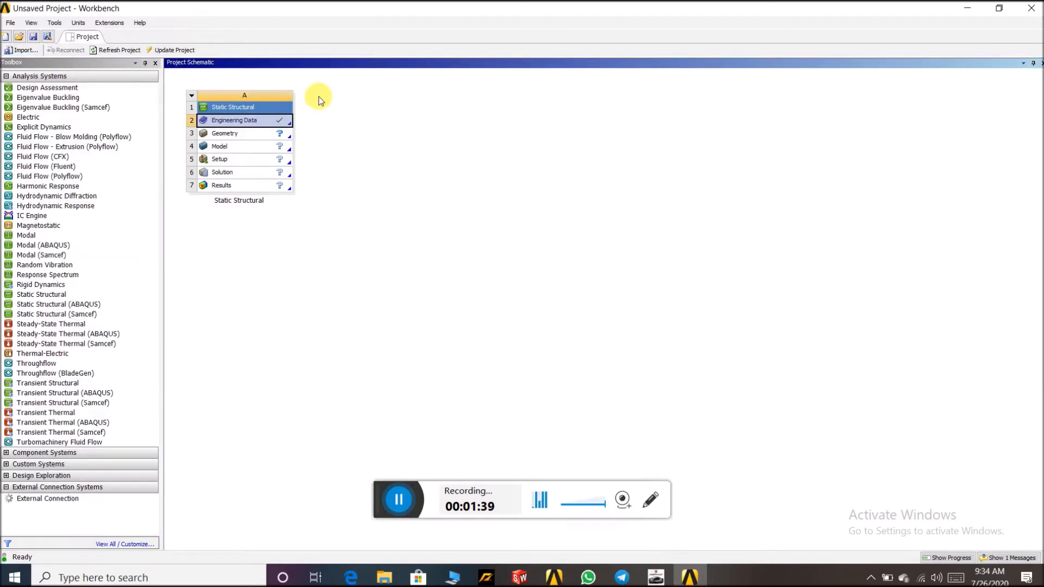
Open the geometry in DesignModeler and import the external geometry file Assem1.STEP
double_click(282, 135)
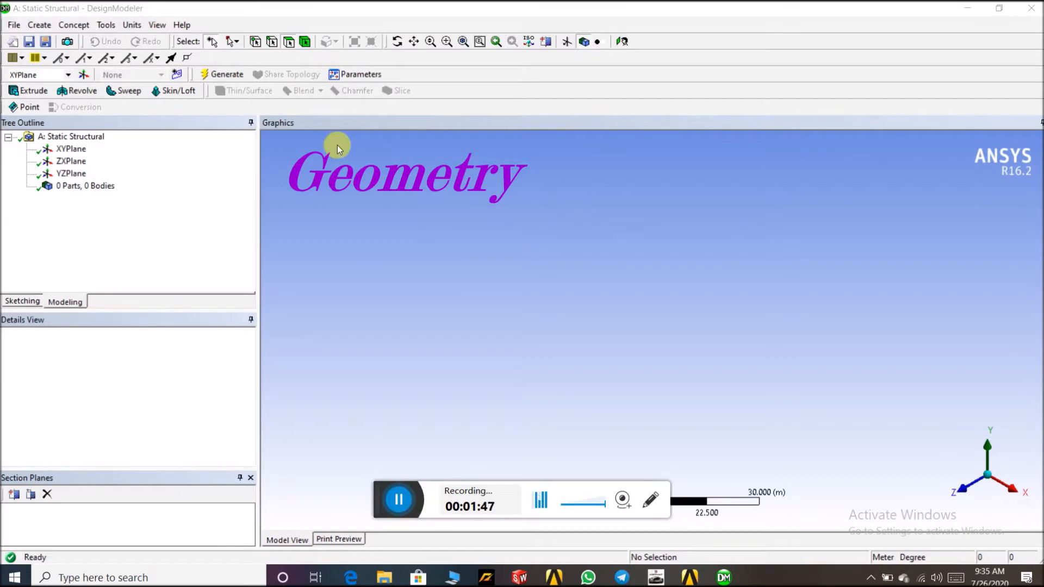
click(14, 26)
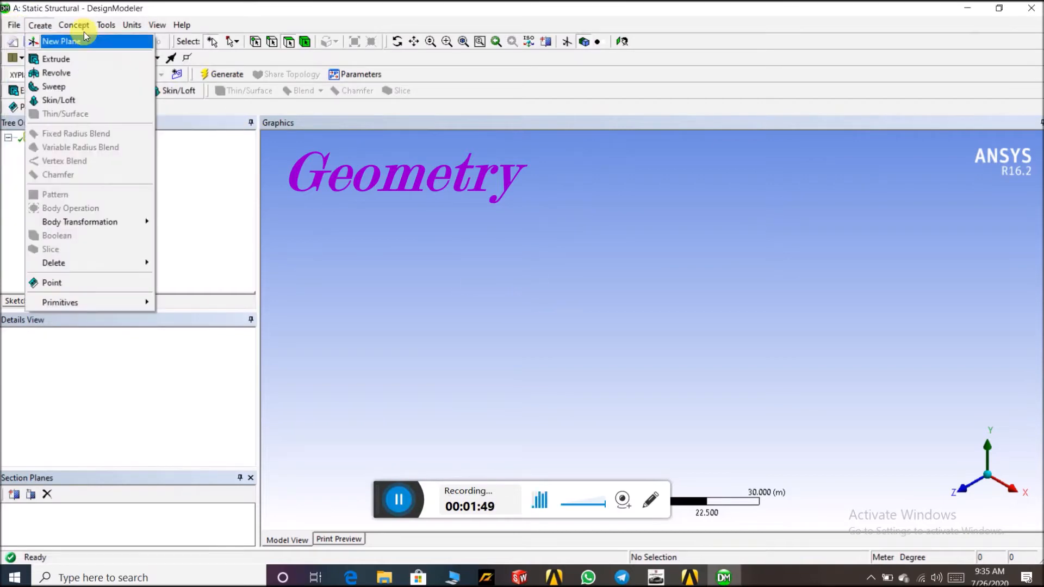
click(59, 16)
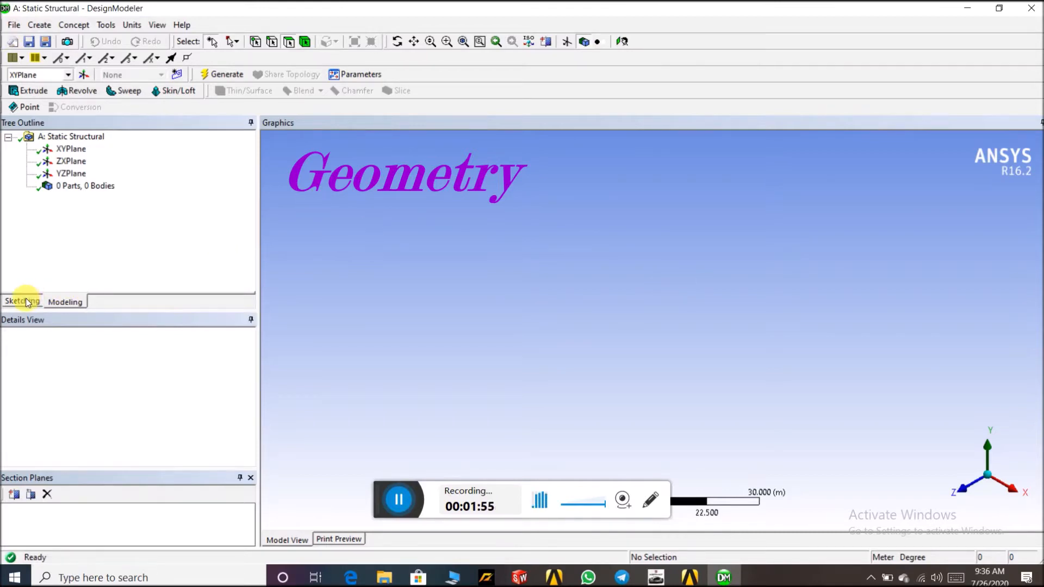
click(9, 22)
click(43, 124)
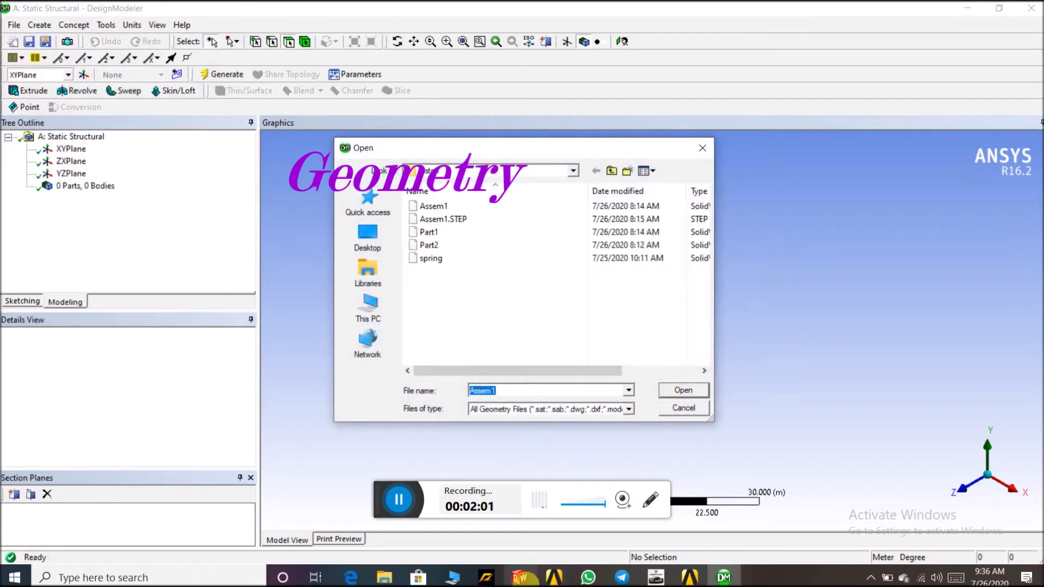
click(479, 220)
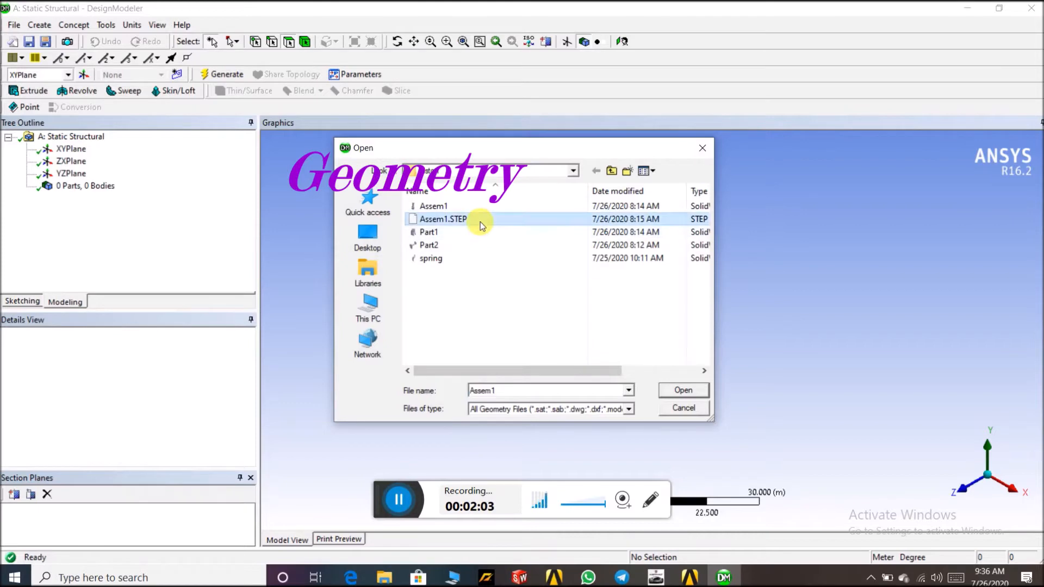
click(684, 390)
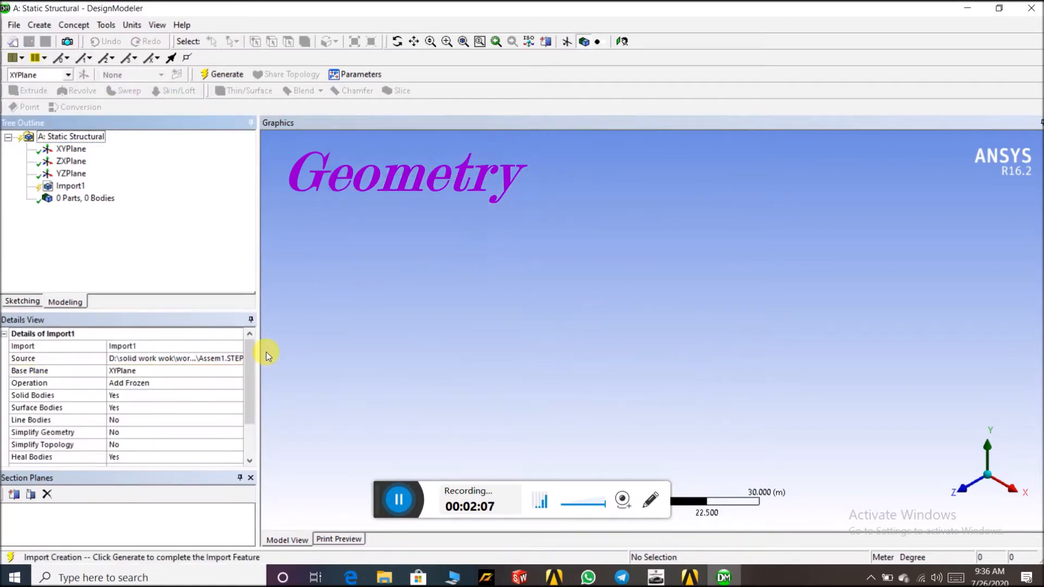
Set the import operation to Add Material and generate the geometry
click(207, 383)
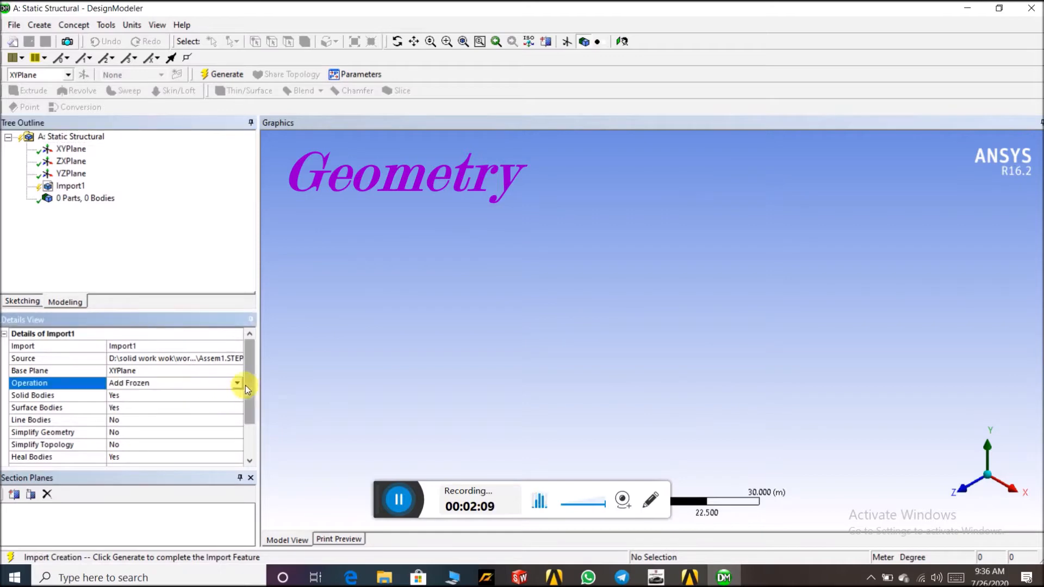
click(240, 383)
click(234, 407)
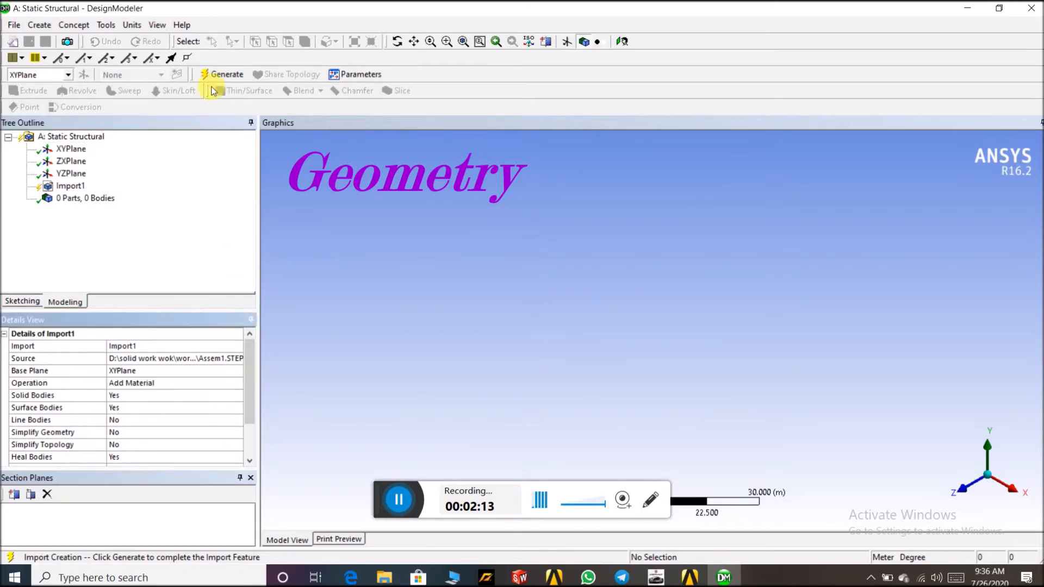
click(215, 76)
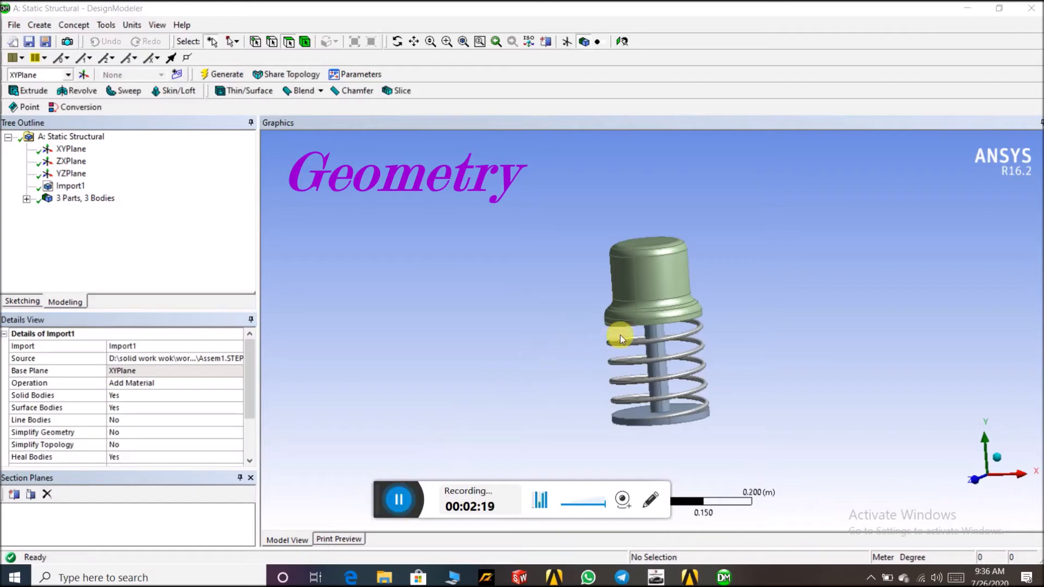
middle_drag(723, 334, 764, 314)
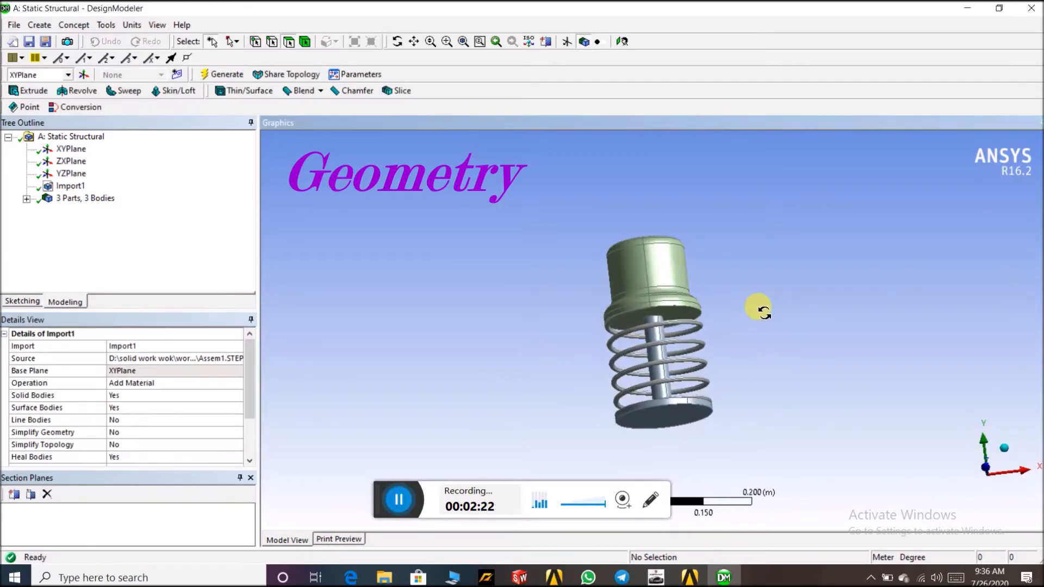
click(227, 387)
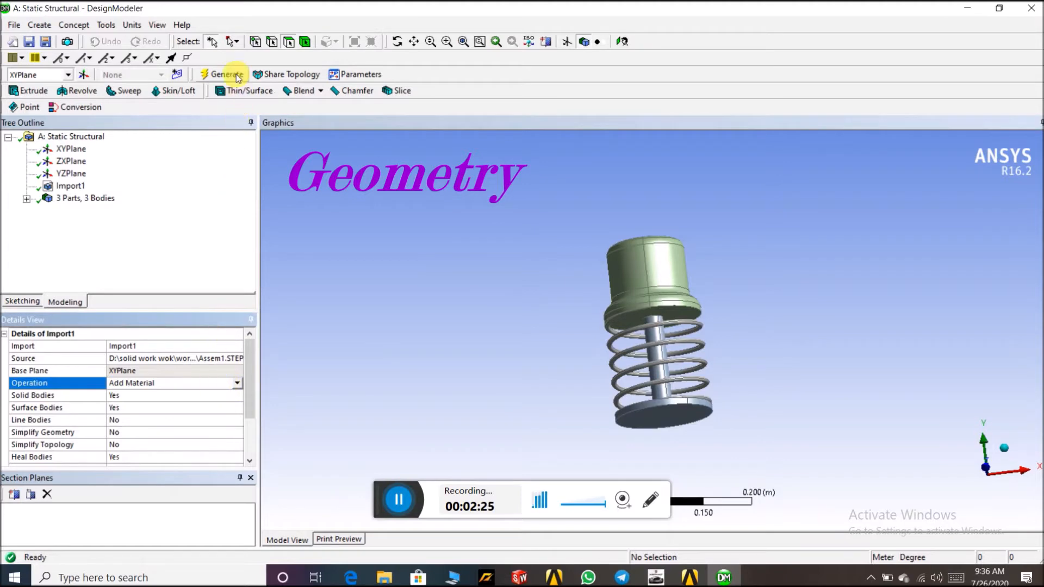
middle_drag(394, 220, 434, 271)
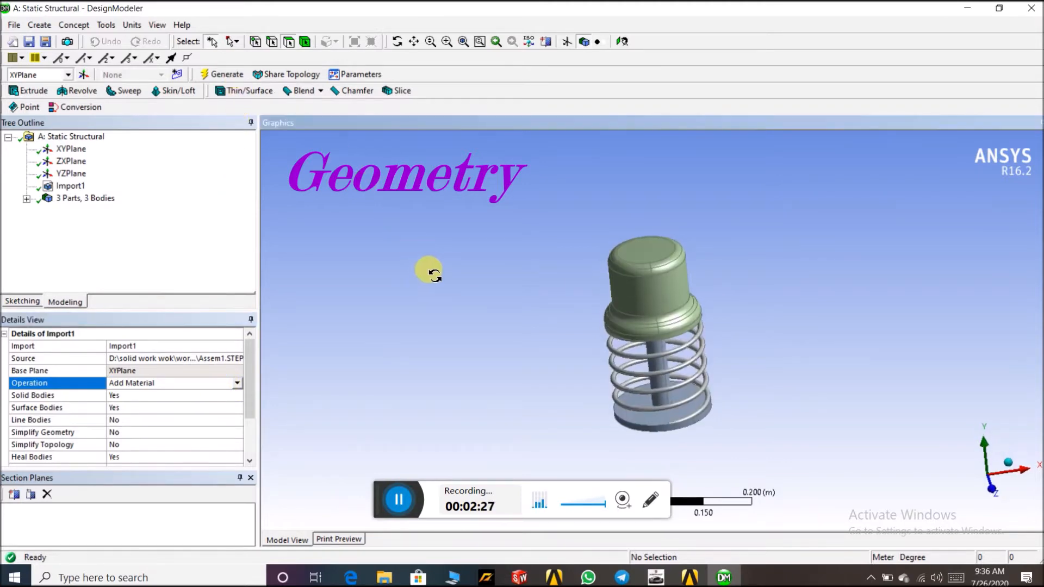
Return to the project and open the Model in Mechanical
click(689, 577)
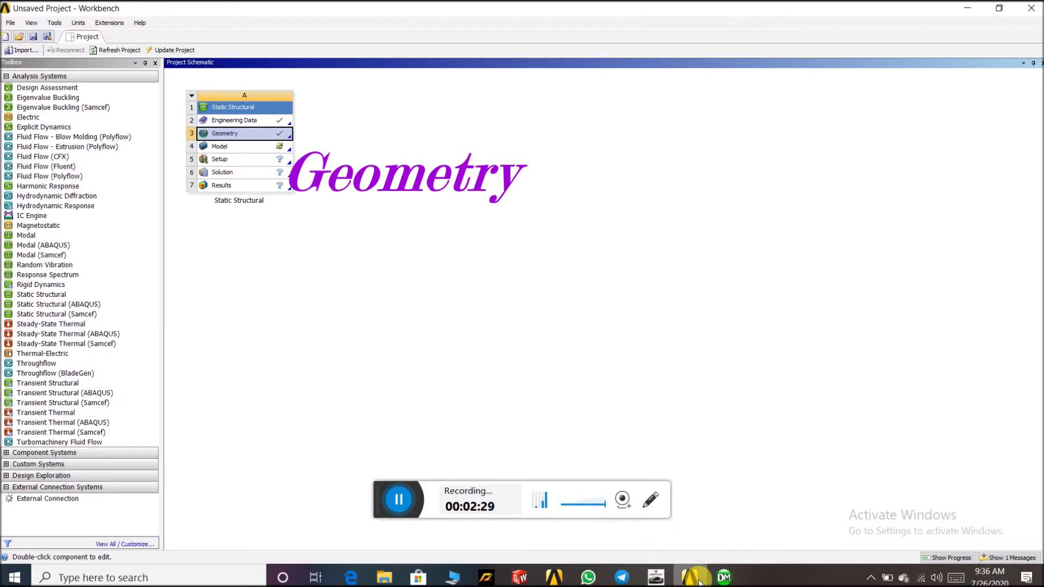
double_click(278, 152)
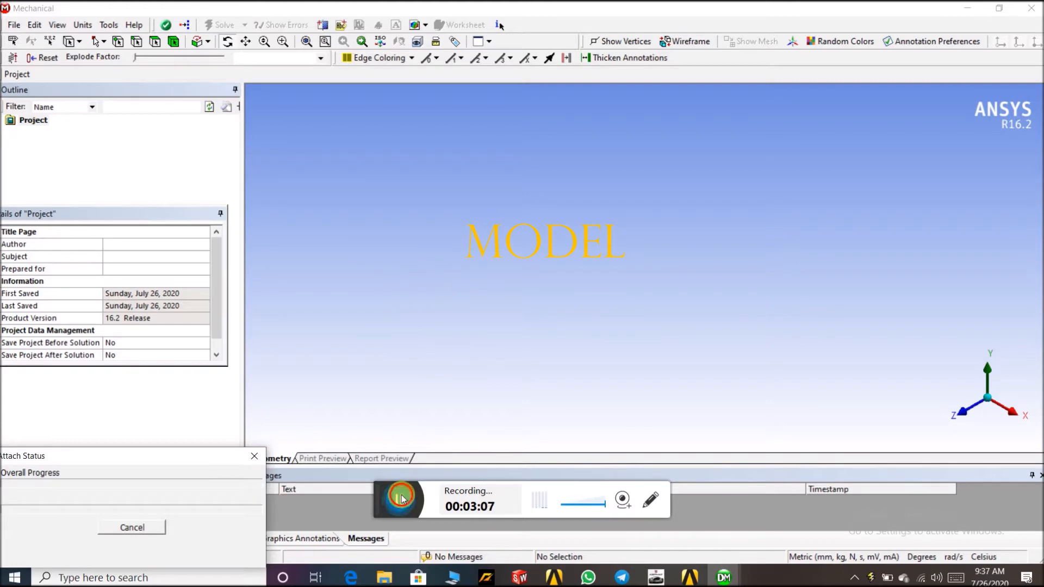
drag(384, 492, 594, 3)
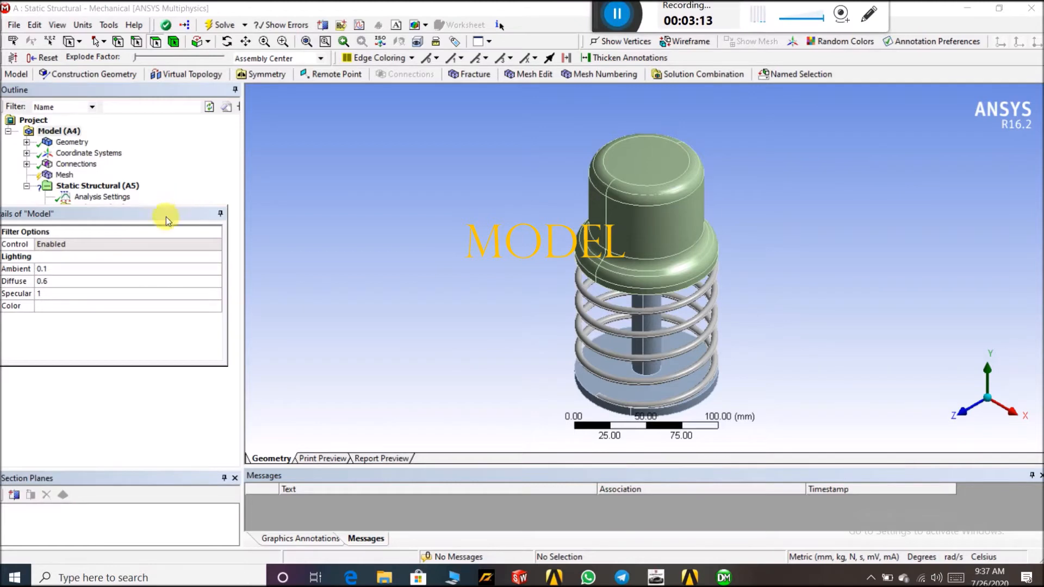
drag(168, 217, 178, 320)
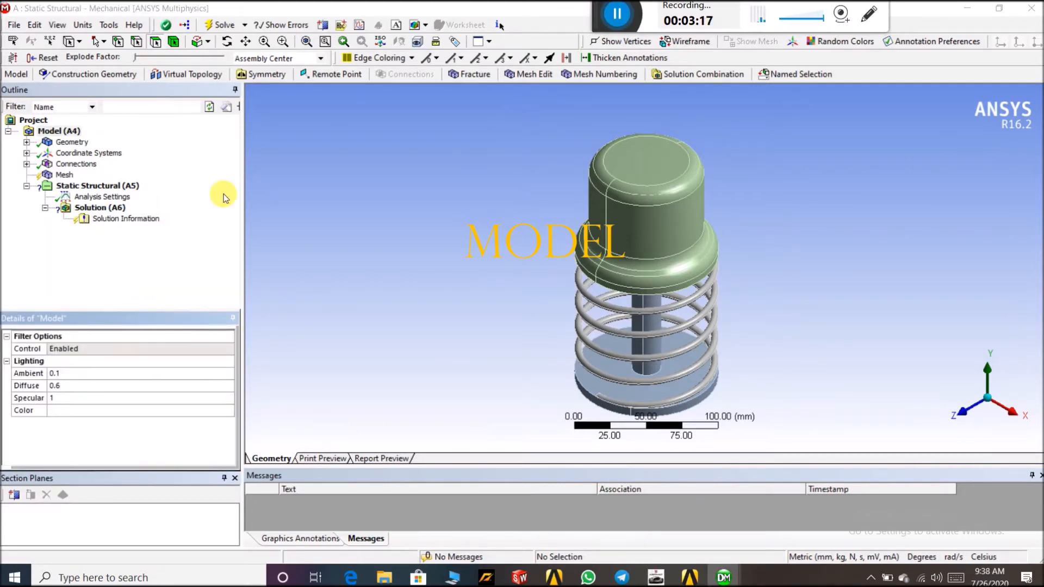
middle_drag(561, 254, 543, 219)
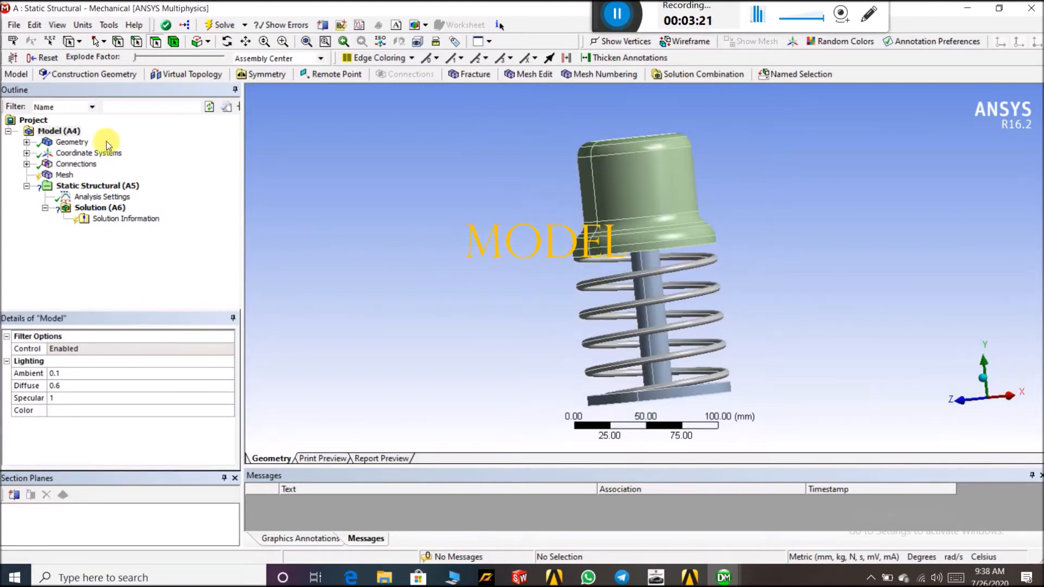
Assign Aluminum Alloy as the material of the spring body
click(26, 143)
click(83, 153)
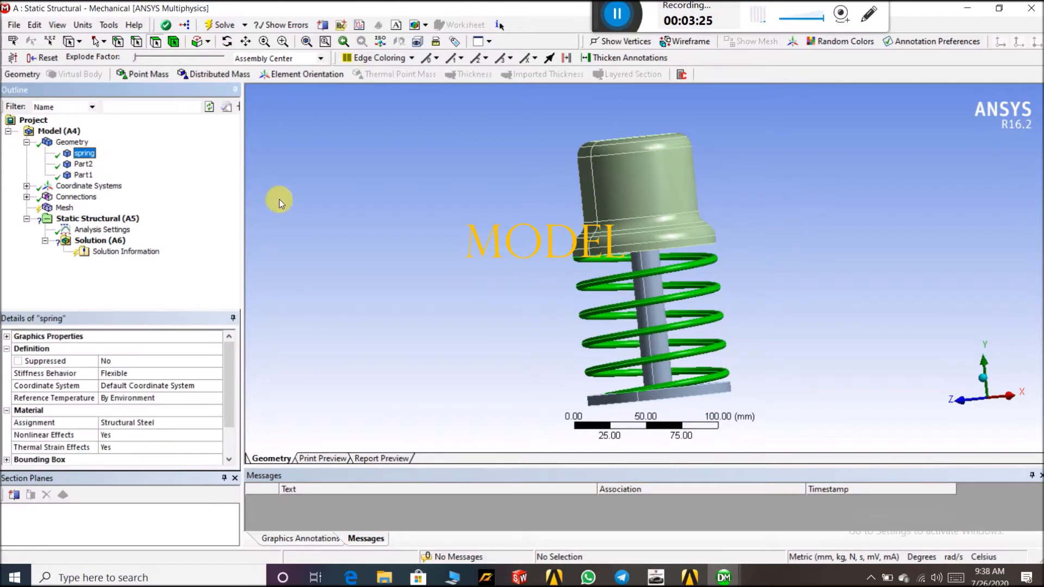
click(214, 426)
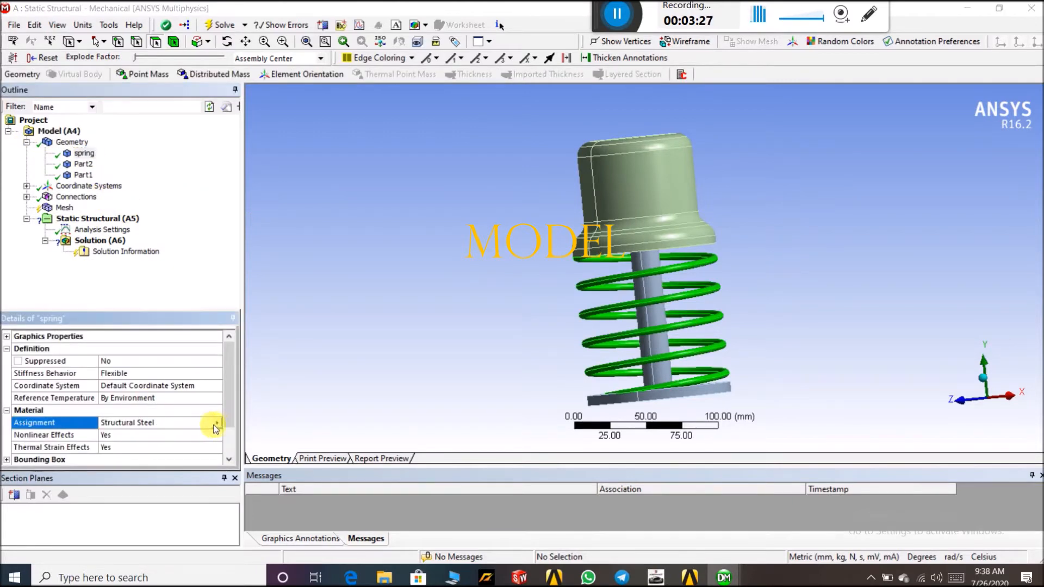
click(215, 428)
click(261, 479)
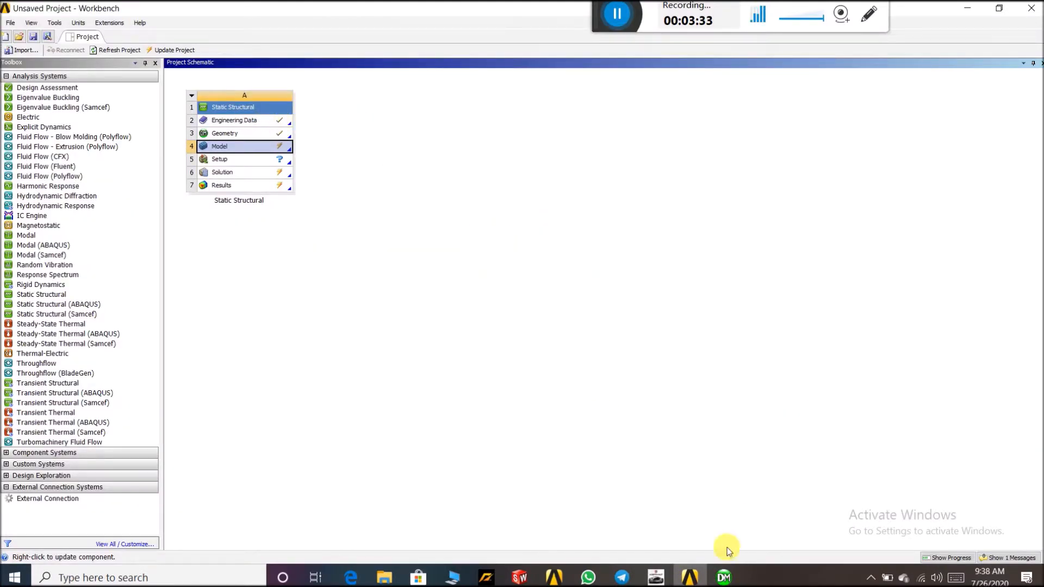
click(723, 578)
click(868, 502)
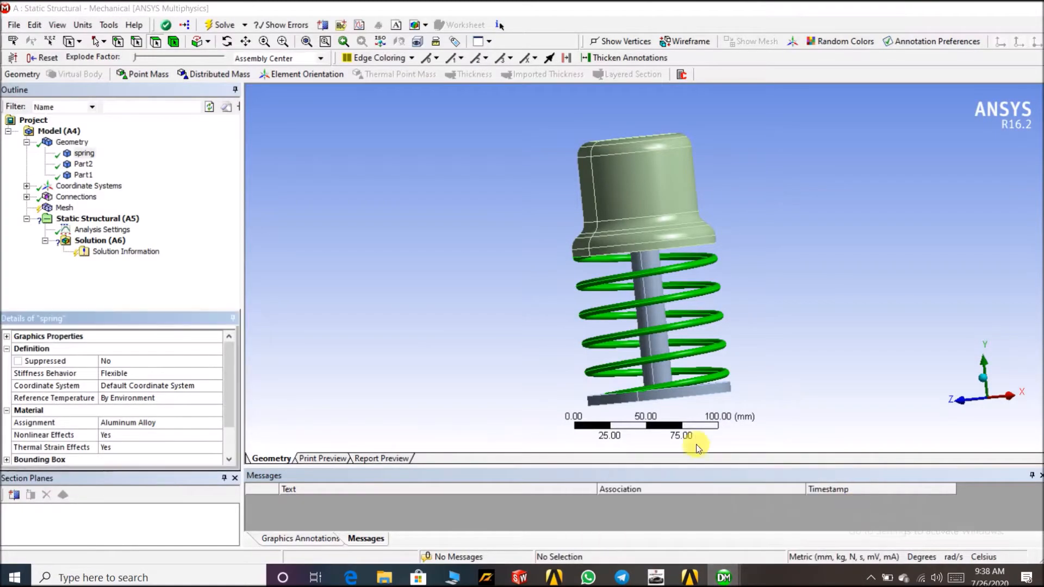
Assign Stainless Steel as the material of Part2
click(87, 154)
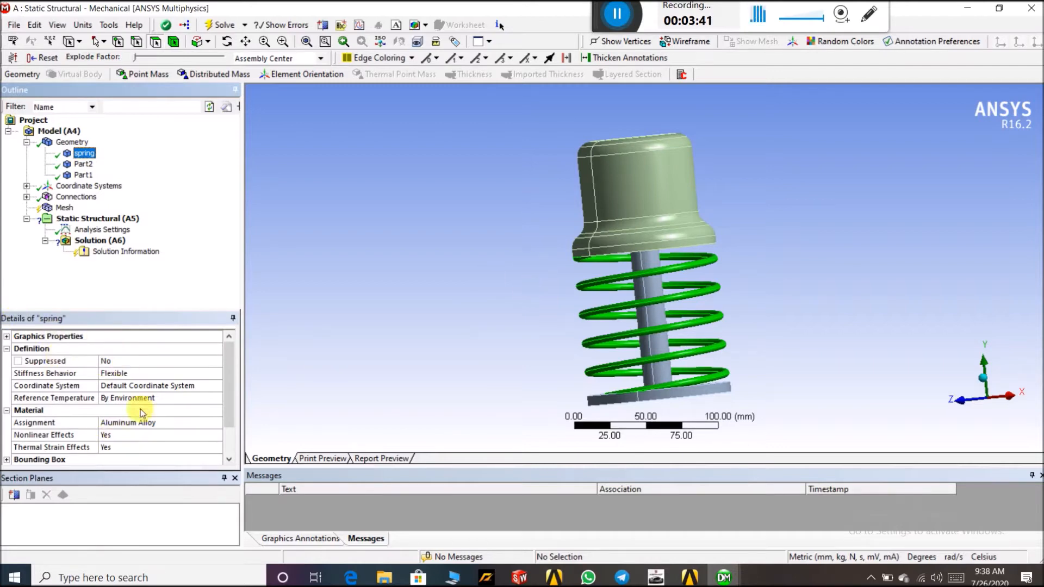
click(83, 165)
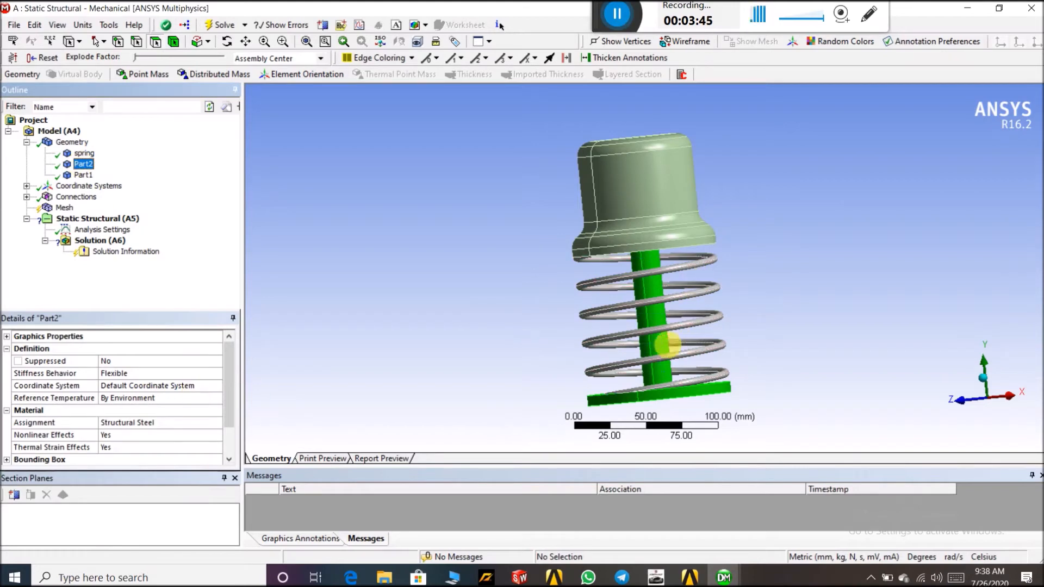
click(218, 423)
click(218, 423)
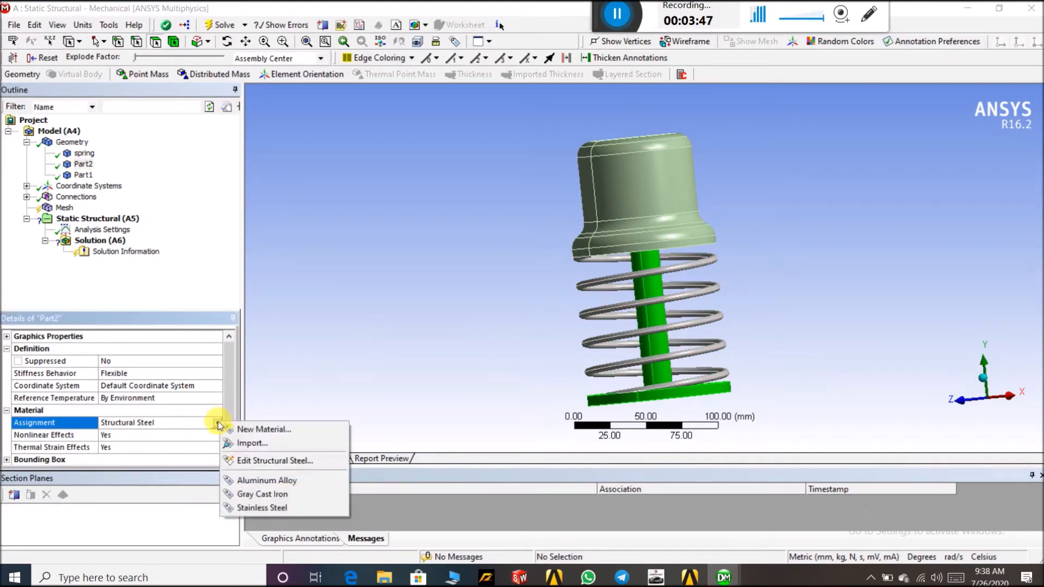
click(257, 508)
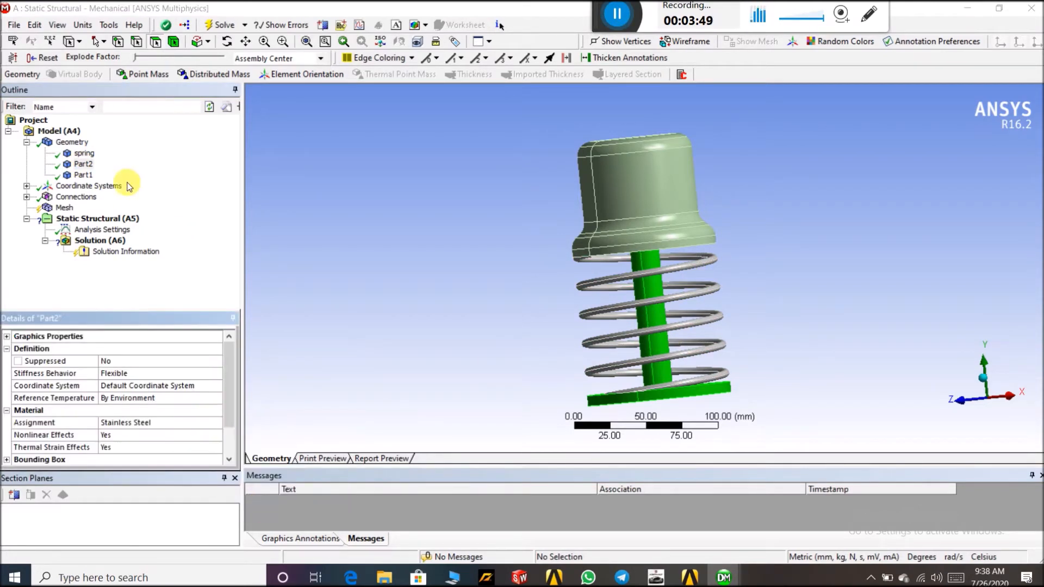
Assign Gray Cast Iron as the material of Part1
click(83, 174)
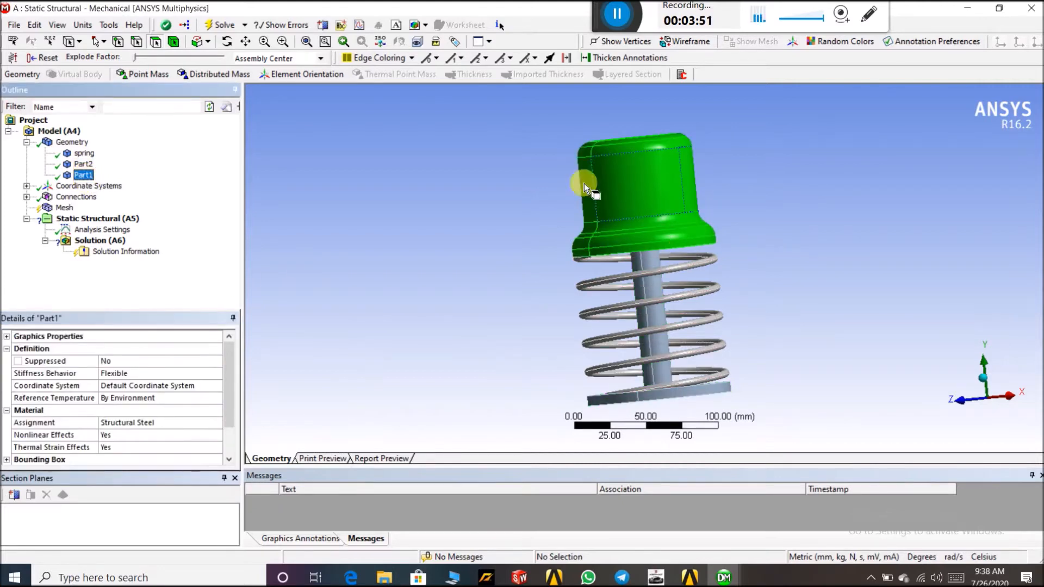
click(217, 428)
click(217, 425)
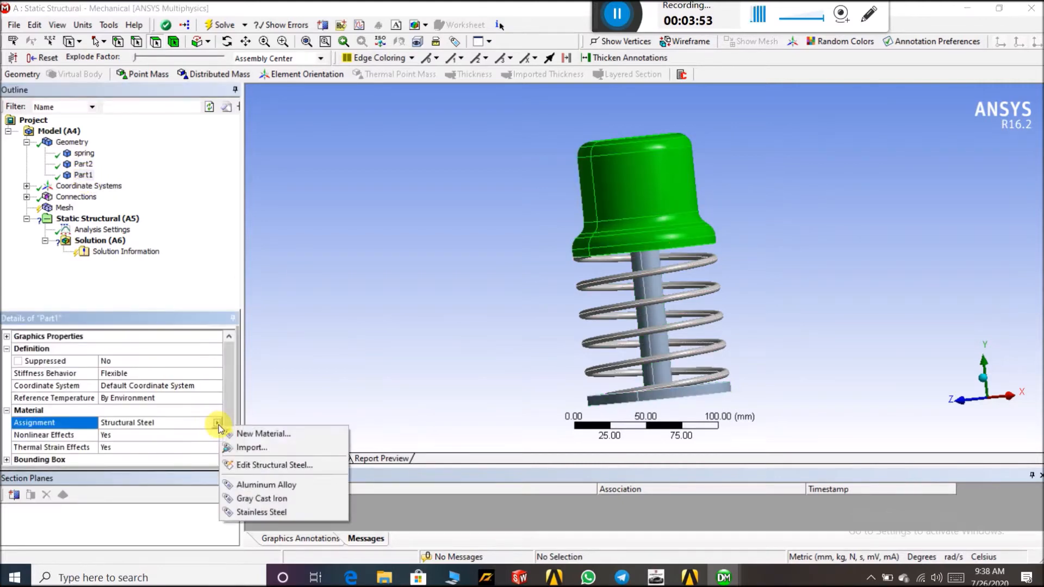
click(249, 500)
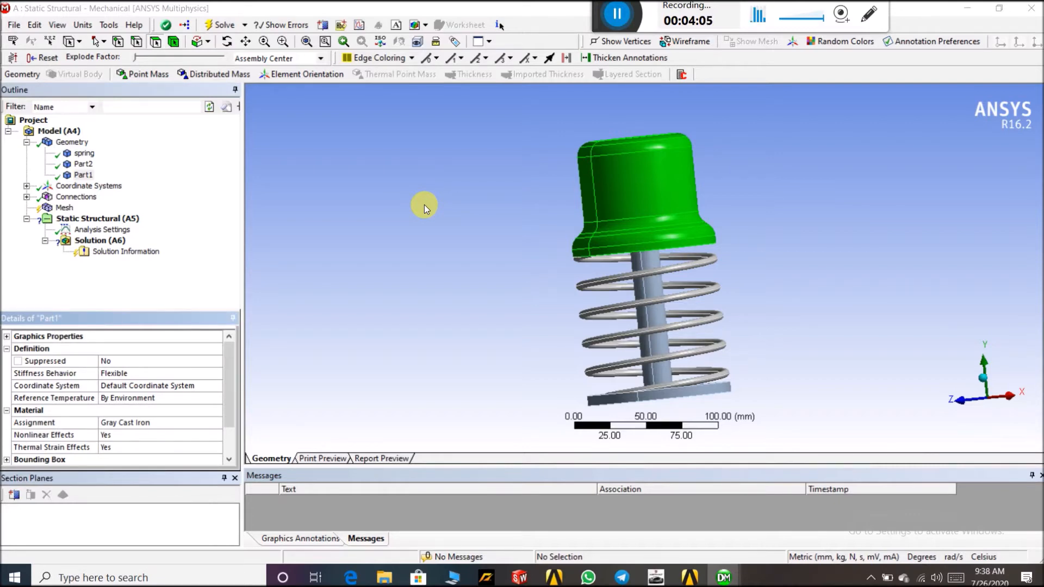
Delete the automatically generated Contacts folder under Connections, confirming the deletion
middle_drag(466, 221, 478, 178)
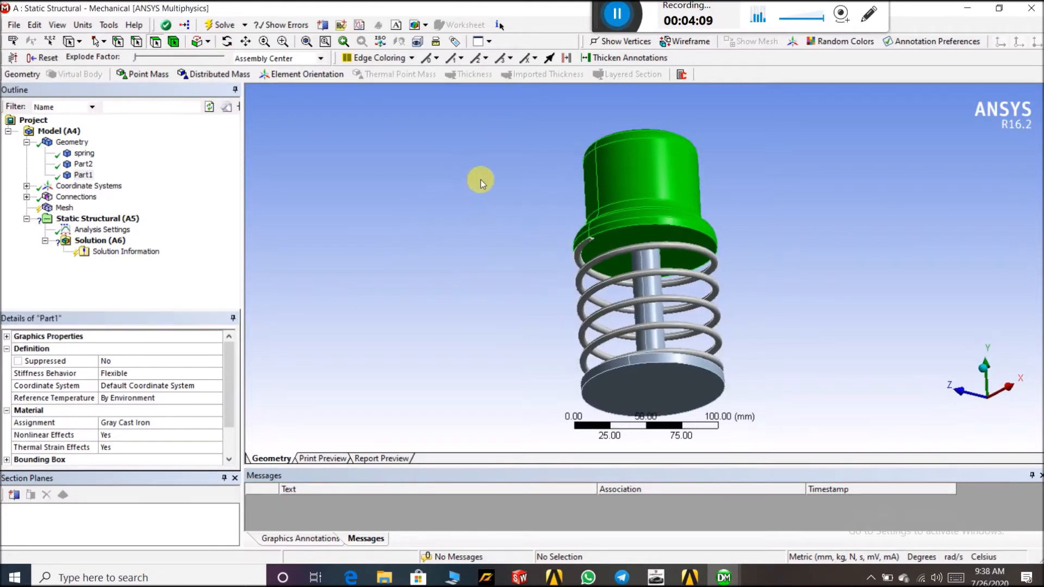
click(27, 197)
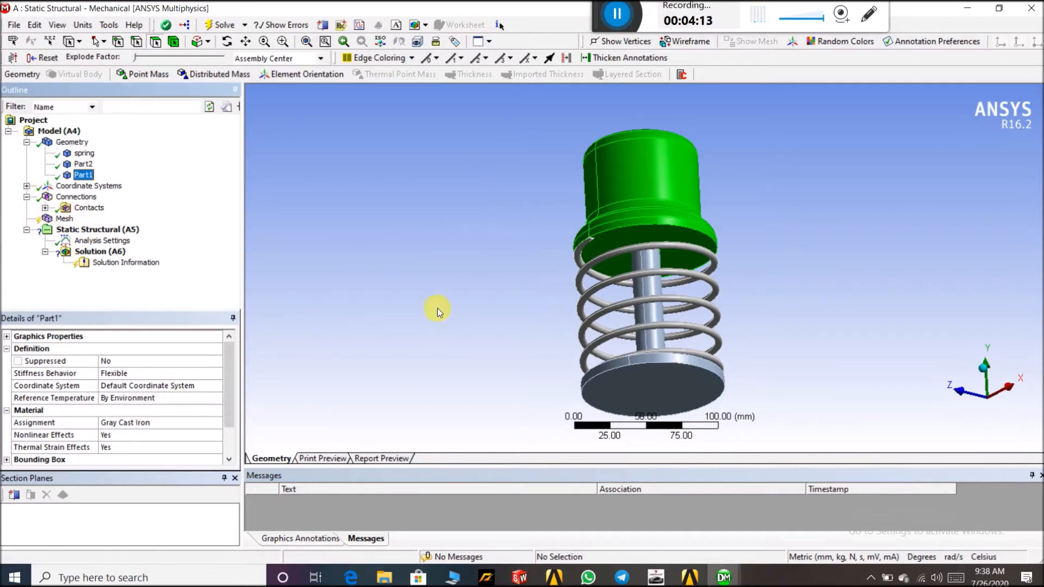
middle_drag(438, 260, 521, 238)
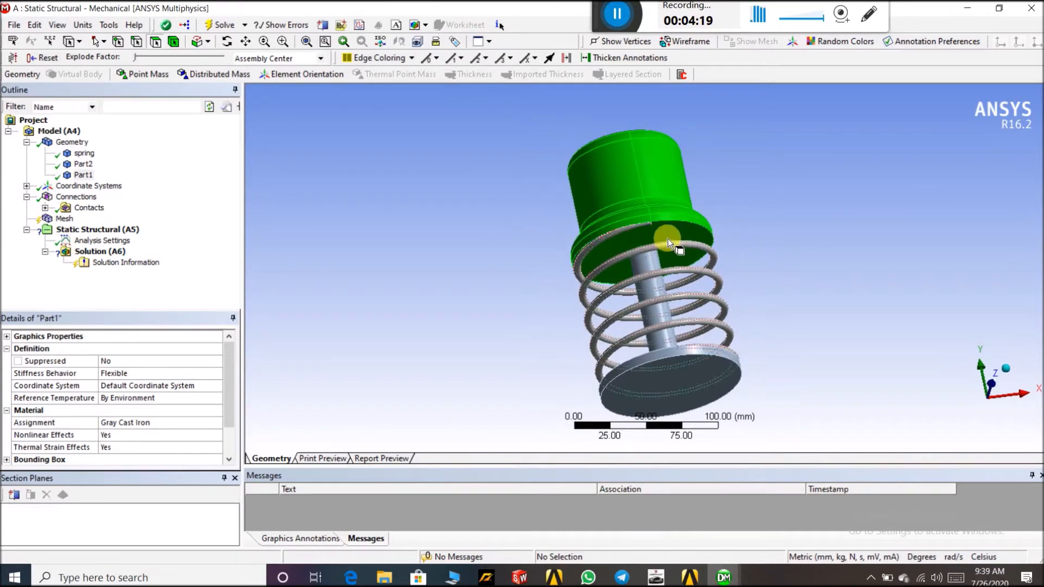
middle_drag(804, 210, 822, 259)
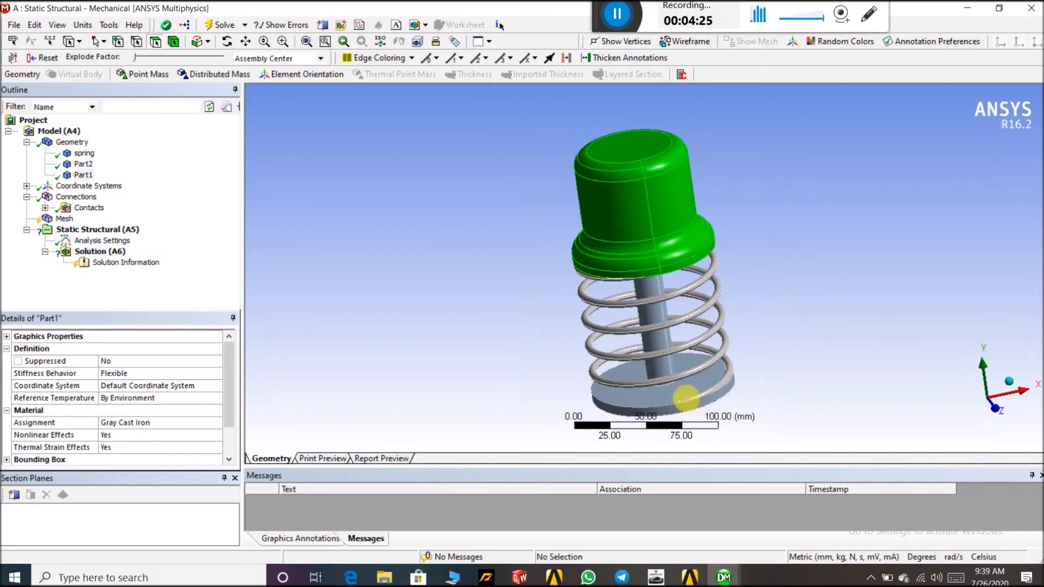
middle_drag(428, 241, 462, 200)
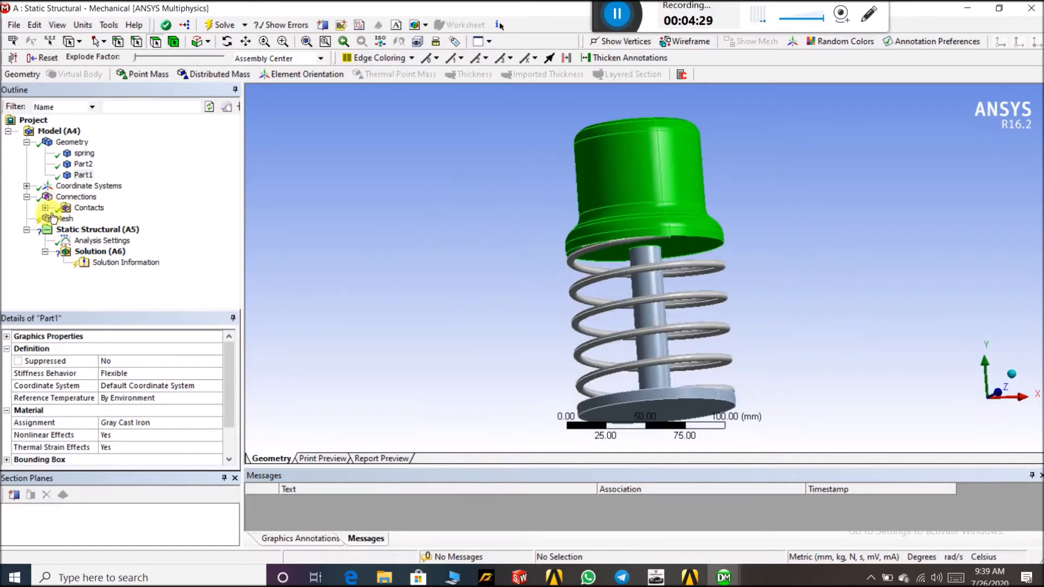
click(83, 208)
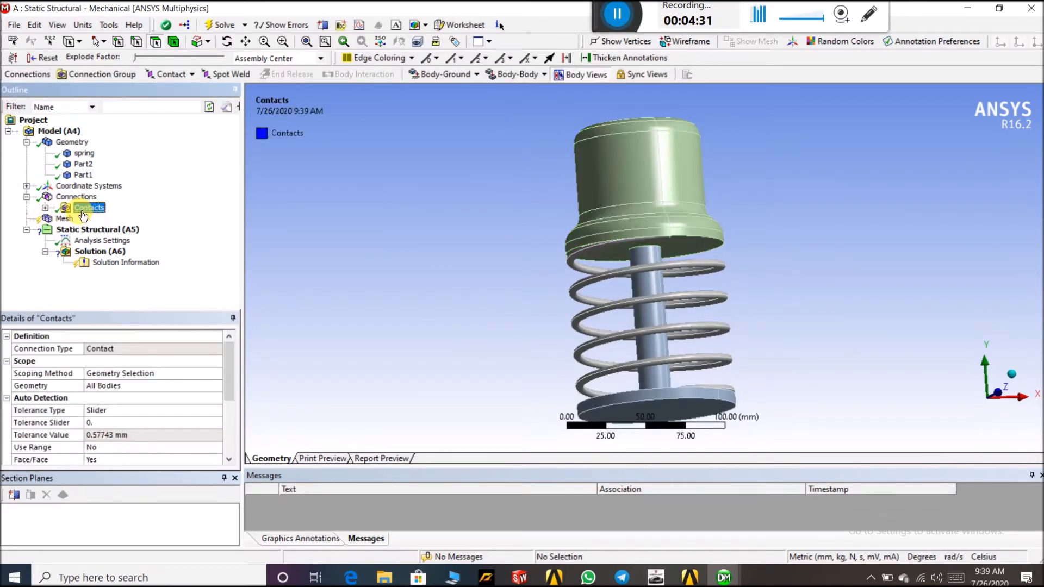
right_click(81, 210)
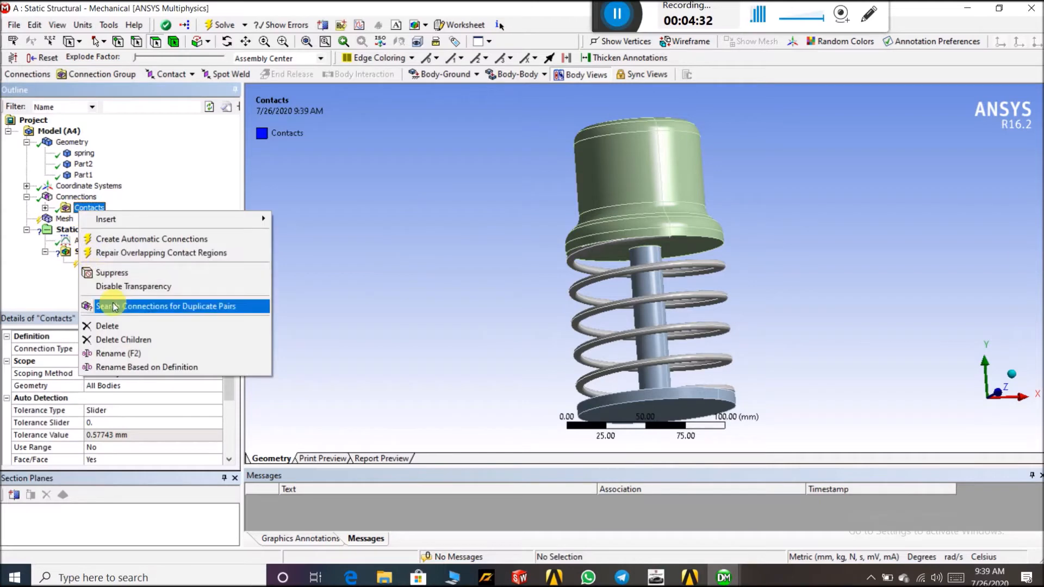
click(131, 327)
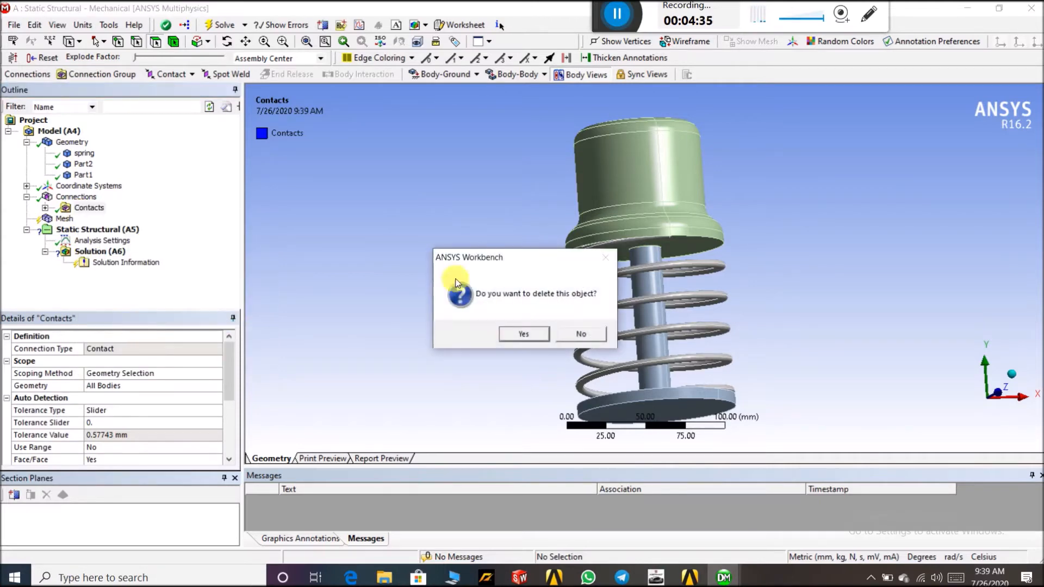
click(533, 335)
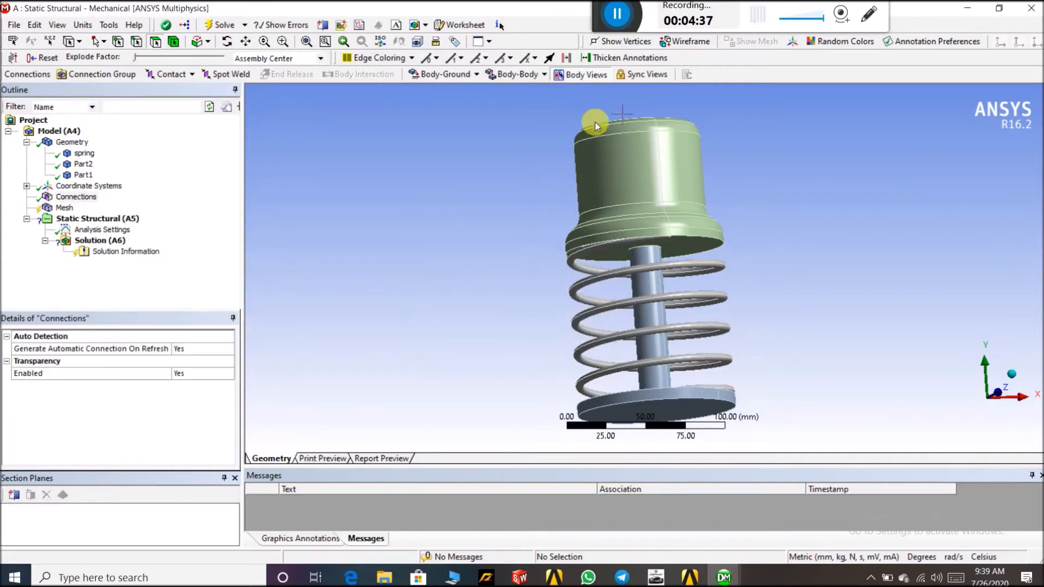
Insert a manual contact region under Connections
click(77, 198)
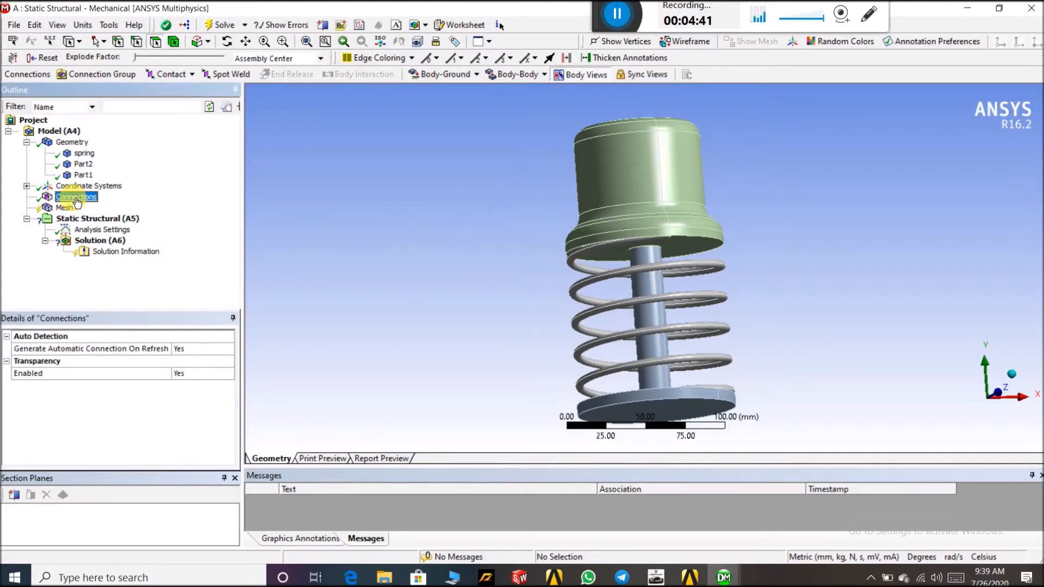
right_click(77, 199)
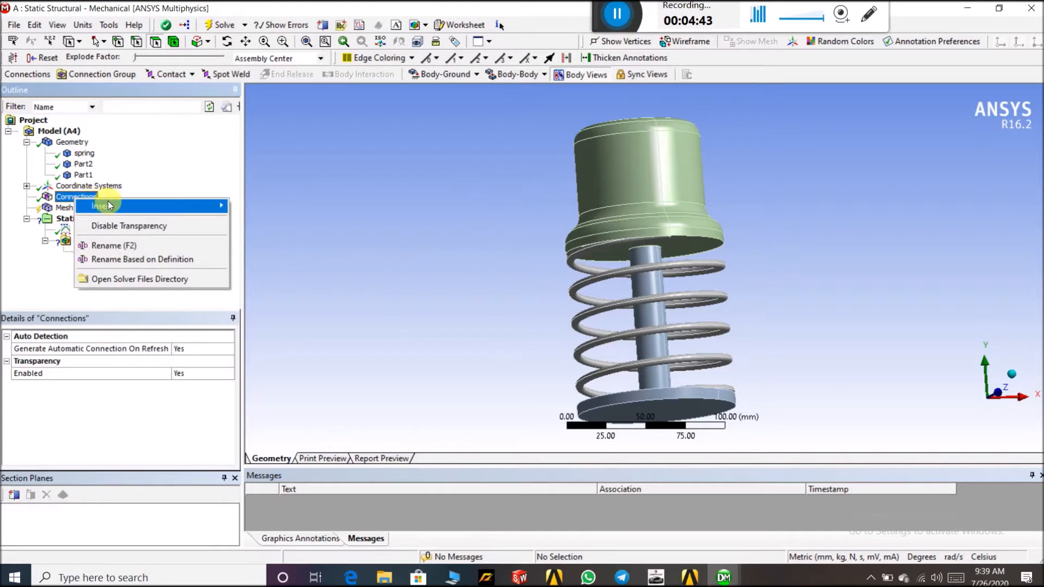
mouse_move(190, 206)
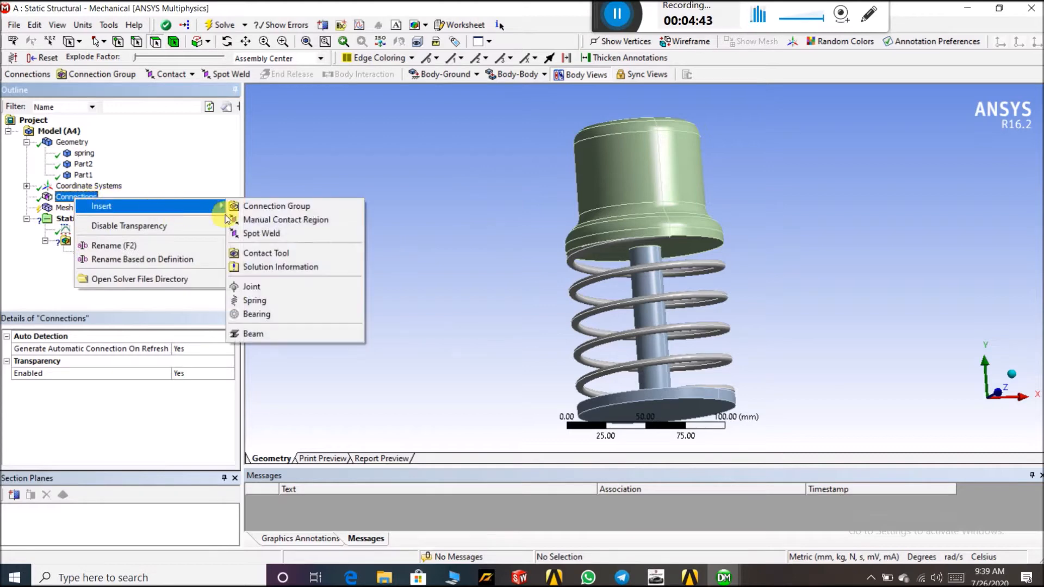
click(272, 218)
Set the contact's target to the underside face of the Part1 cap
middle_drag(301, 189, 299, 159)
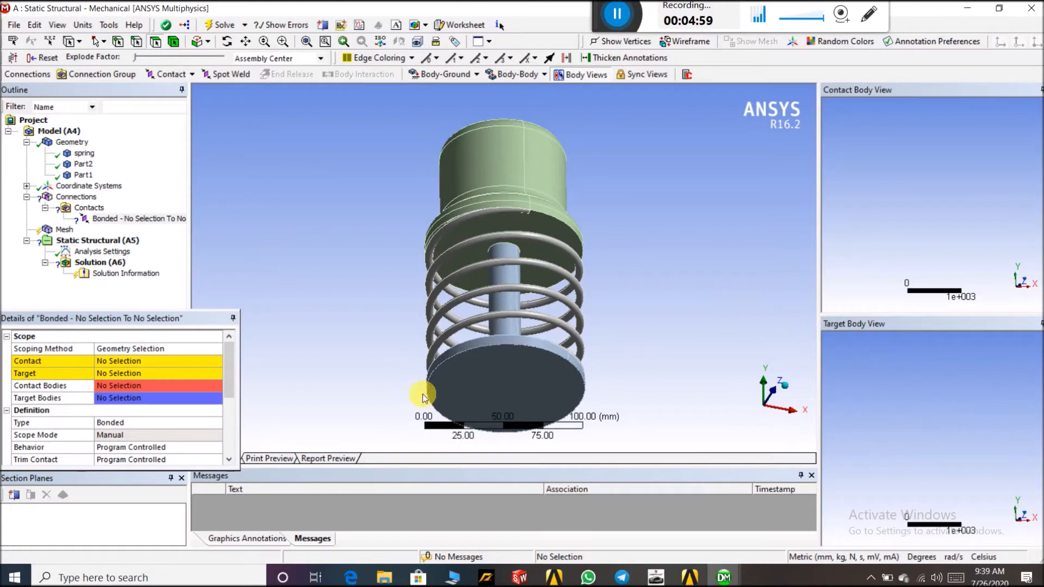
click(106, 373)
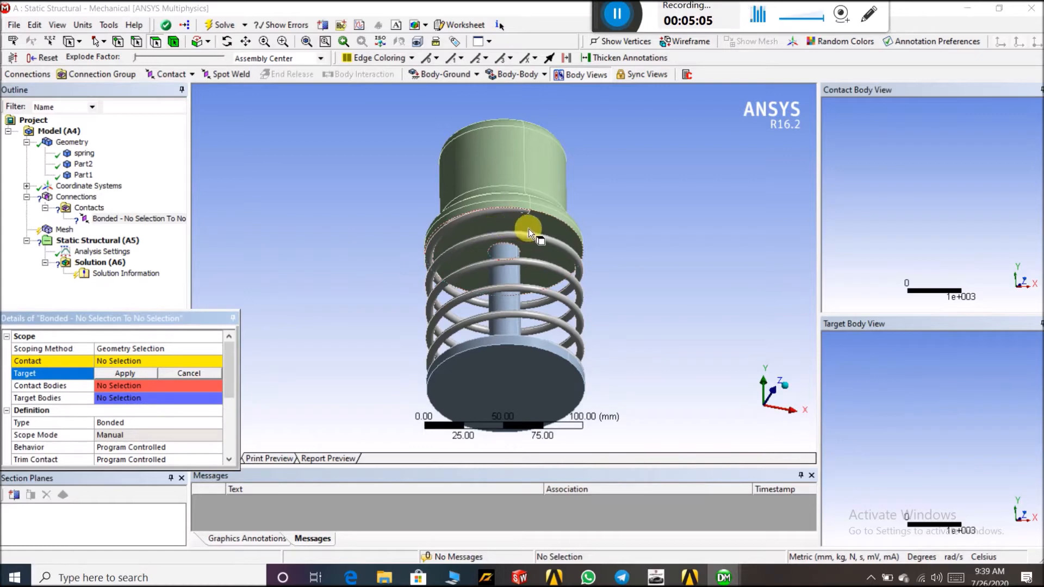
click(544, 222)
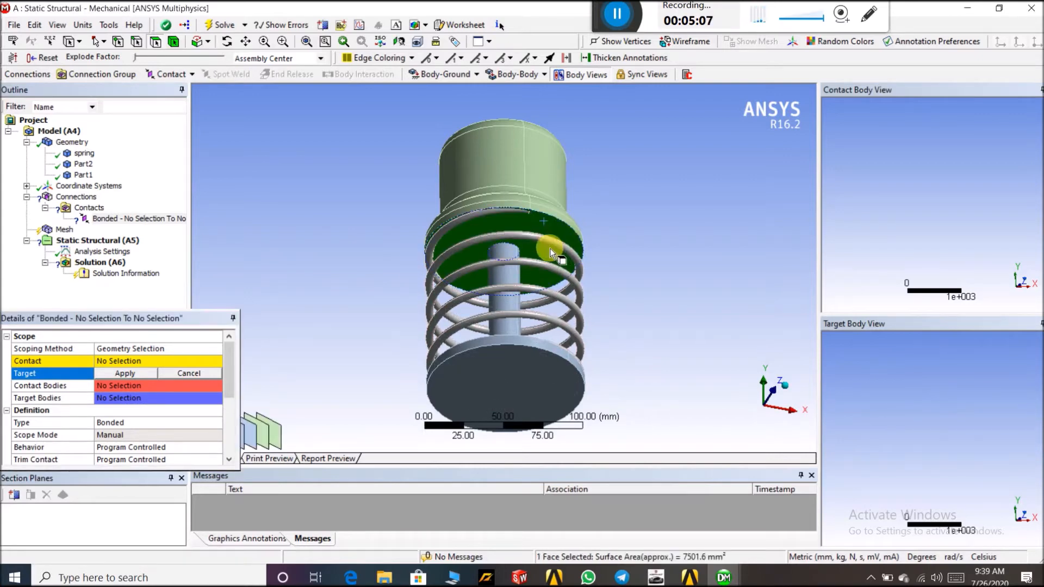
click(121, 373)
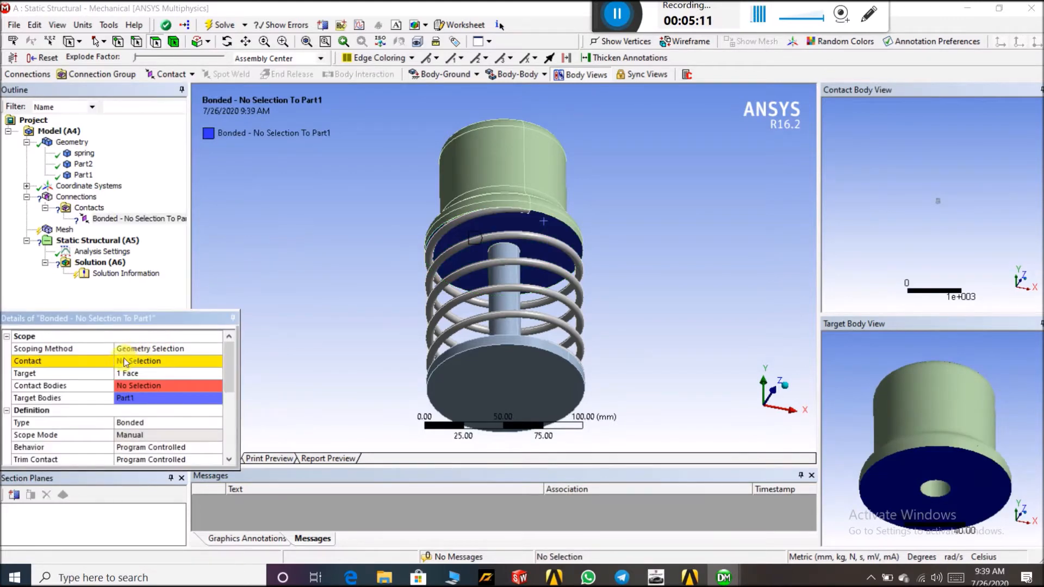
Hide the Part1 cap body
middle_drag(302, 242, 486, 248)
scroll(487, 248, up, 5)
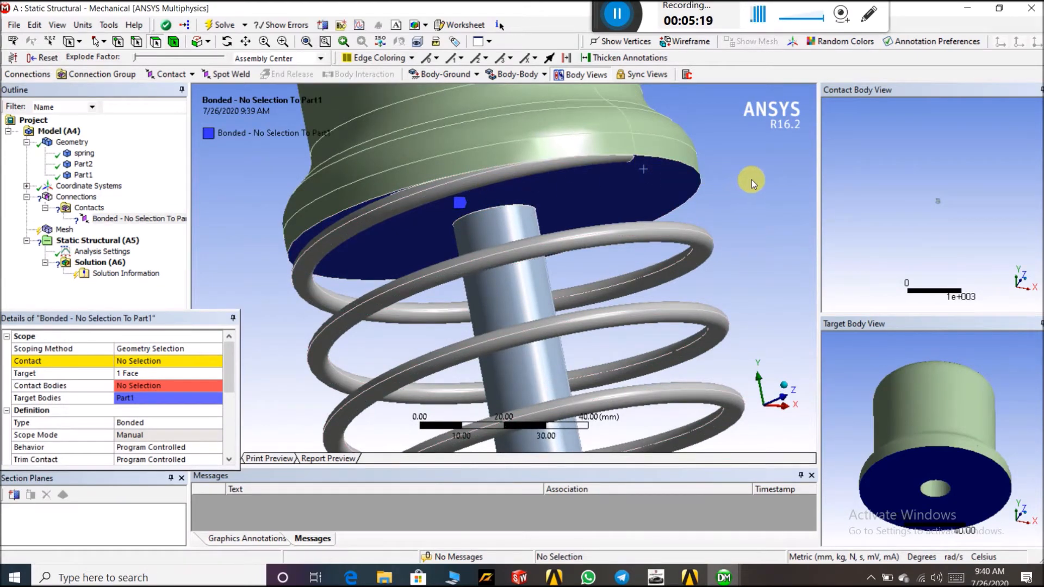
scroll(266, 209, down, 5)
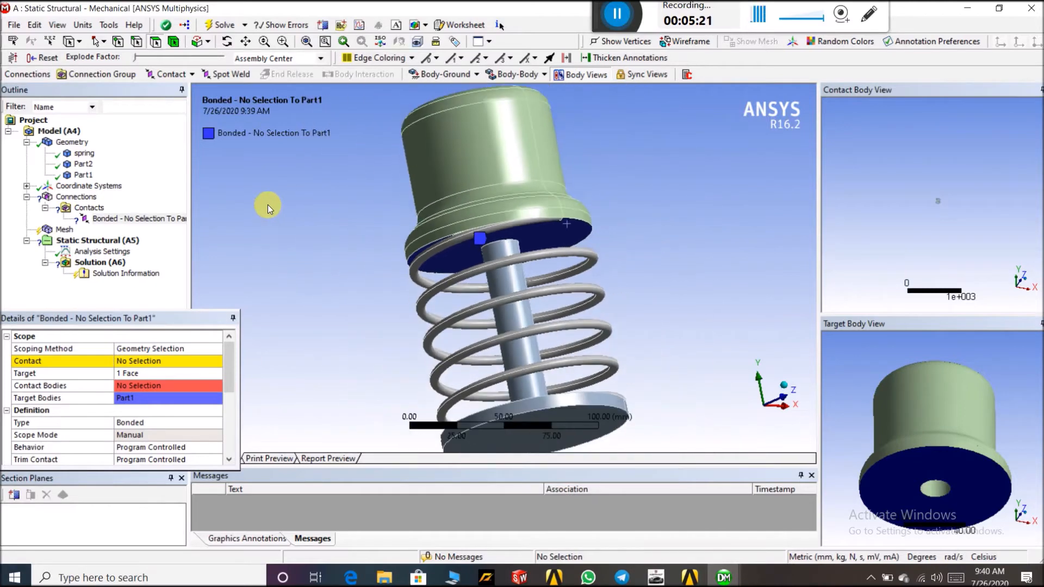
click(83, 174)
right_click(90, 175)
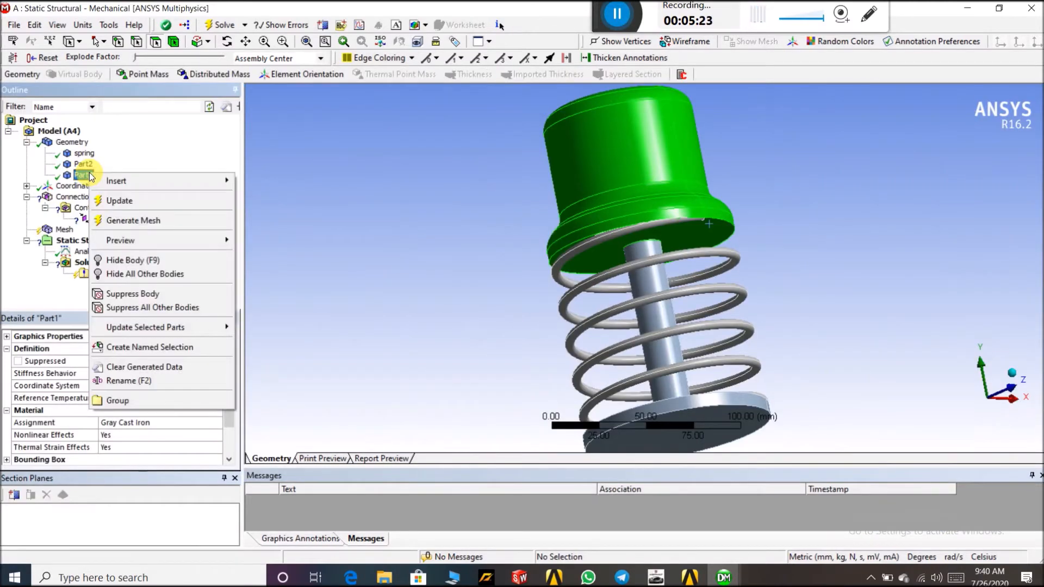
click(133, 261)
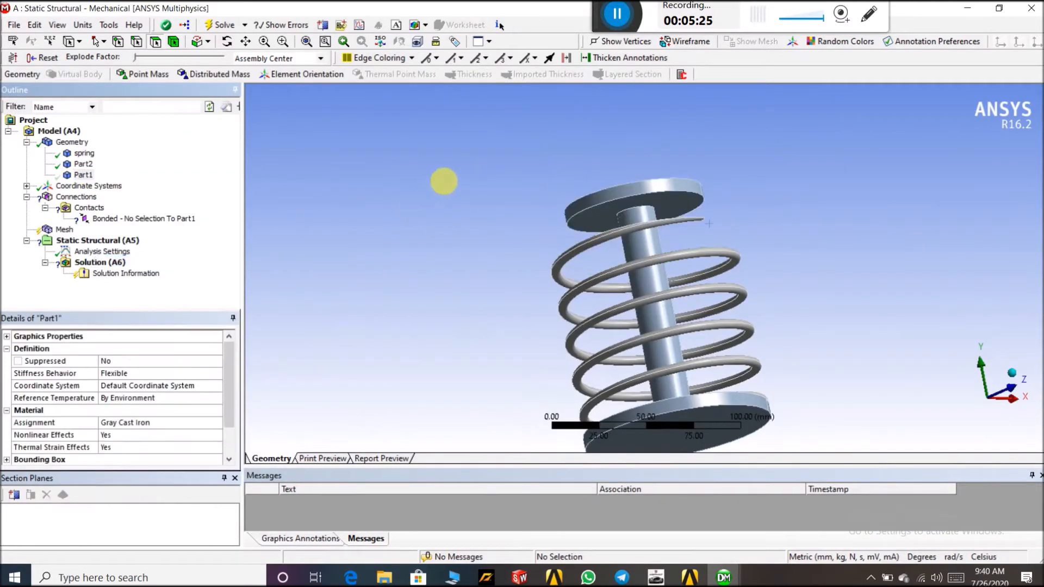
Set the bonded contact's contact side to the top end face of the spring
middle_drag(443, 181, 456, 243)
scroll(677, 324, down, 3)
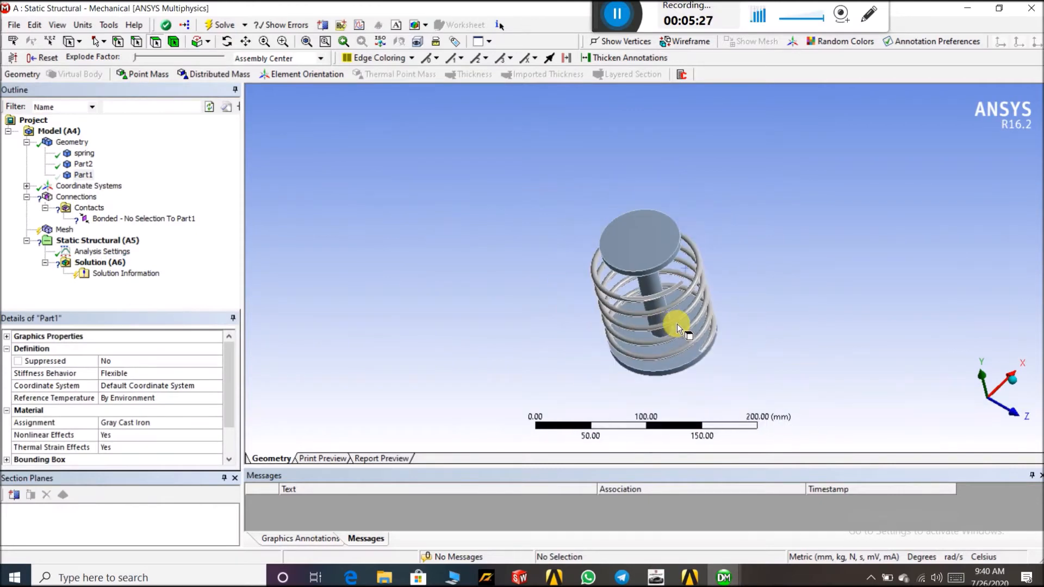
scroll(677, 324, up, 4)
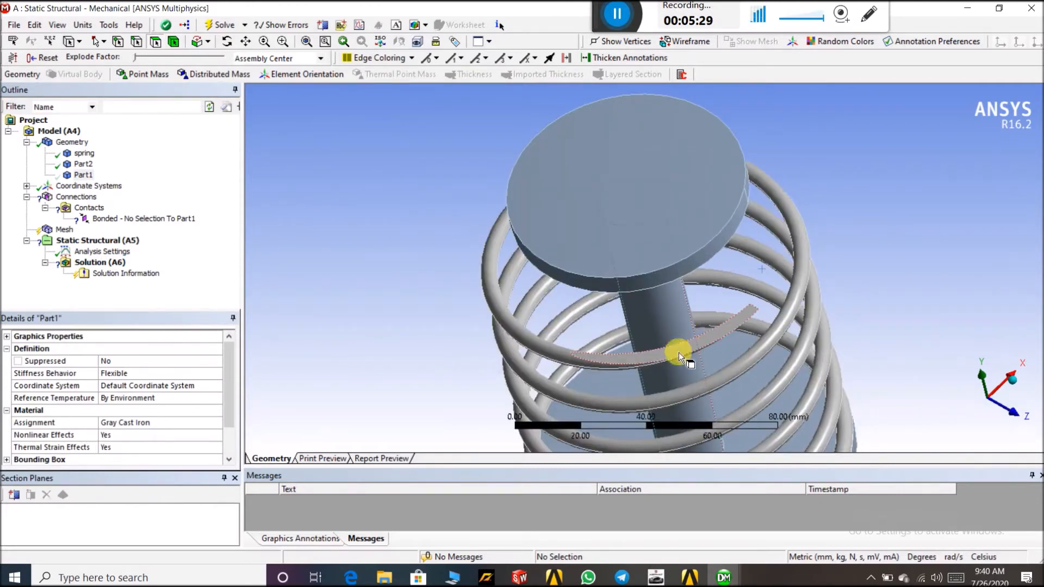
click(131, 219)
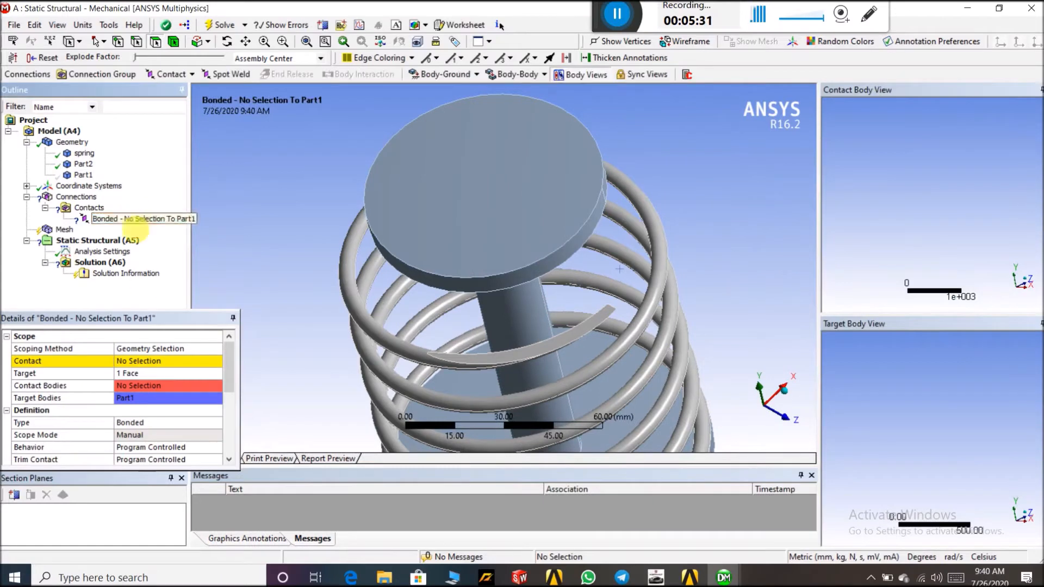
click(130, 362)
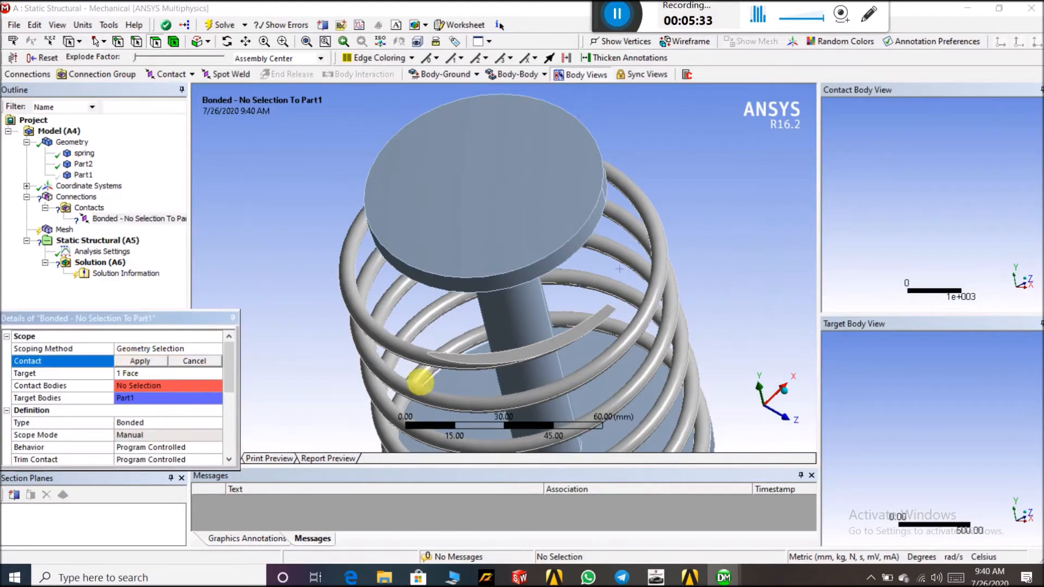
click(495, 362)
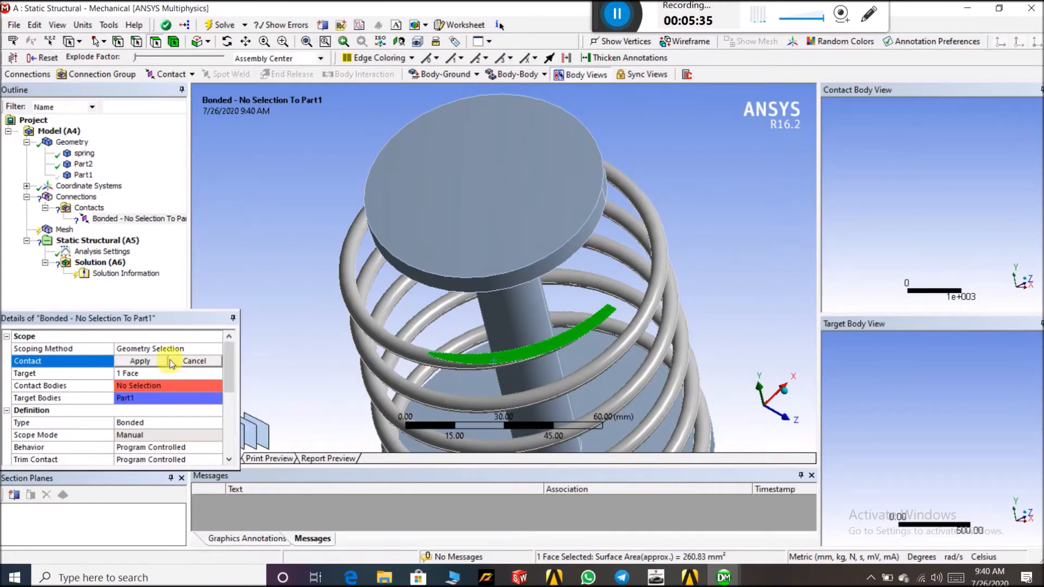
click(148, 362)
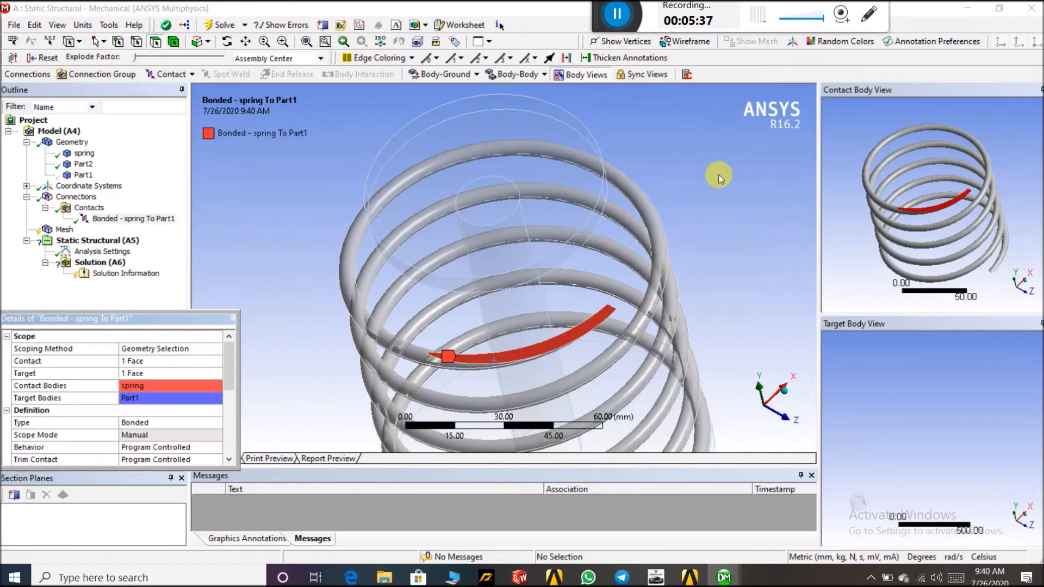
Show the hidden Part1 body again
scroll(726, 226, down, 1)
middle_drag(727, 225, 680, 224)
click(83, 175)
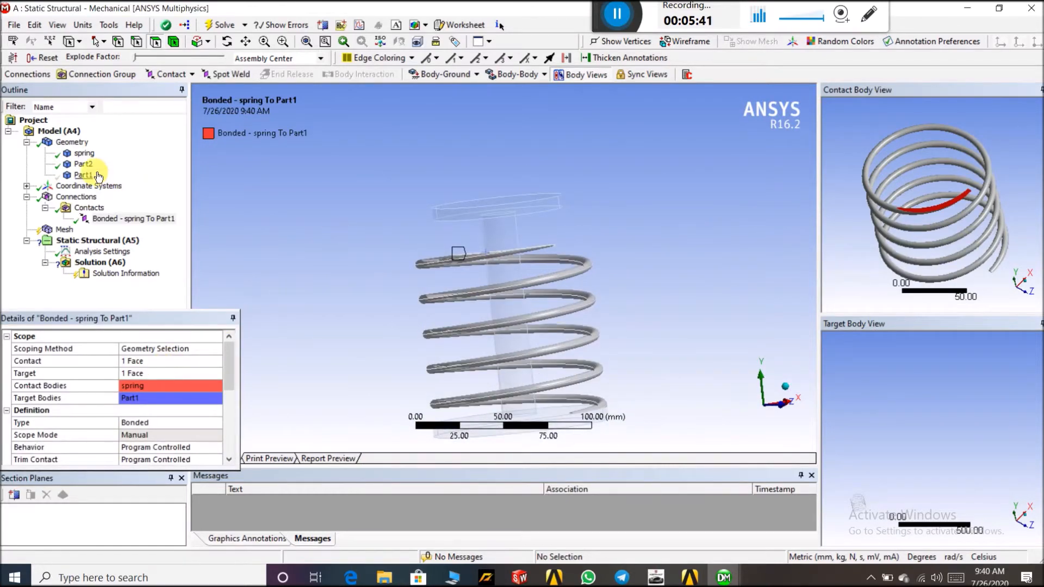
right_click(92, 174)
click(150, 262)
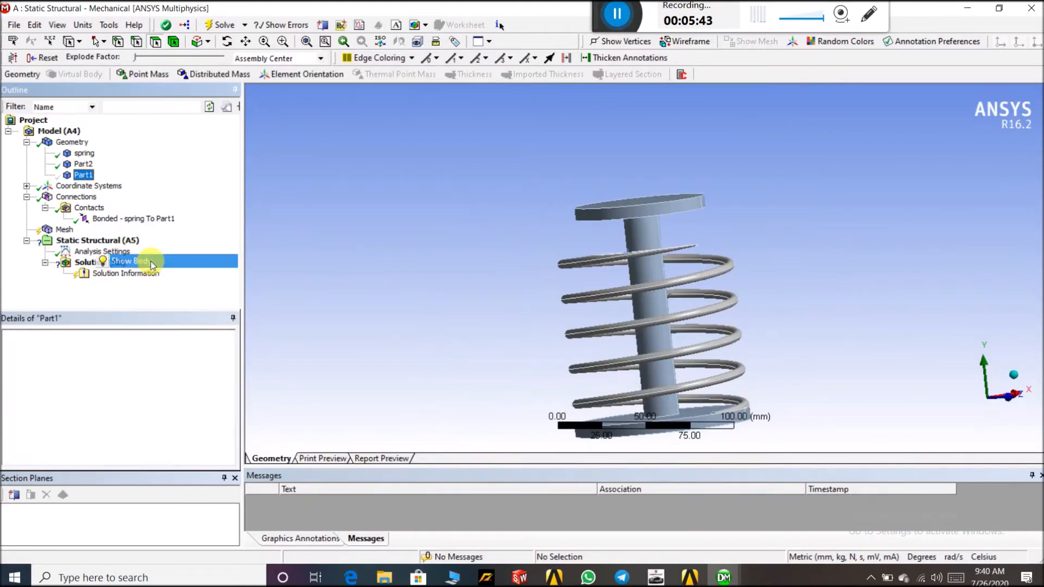
Inspect the spring-to-Part1 bonded contact in the contact and target body views
click(133, 219)
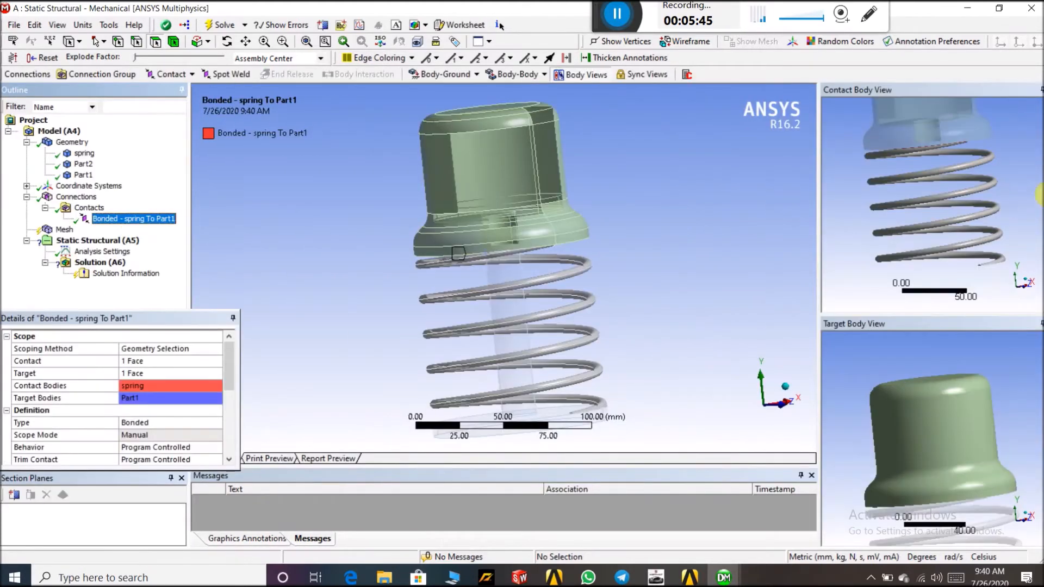
middle_drag(1020, 162, 955, 187)
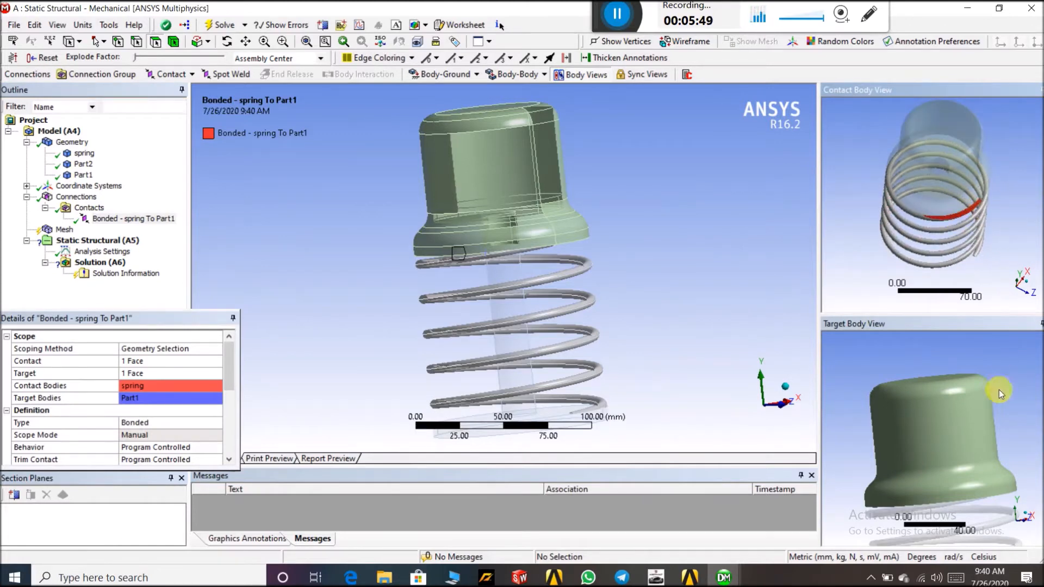
middle_drag(950, 383, 946, 414)
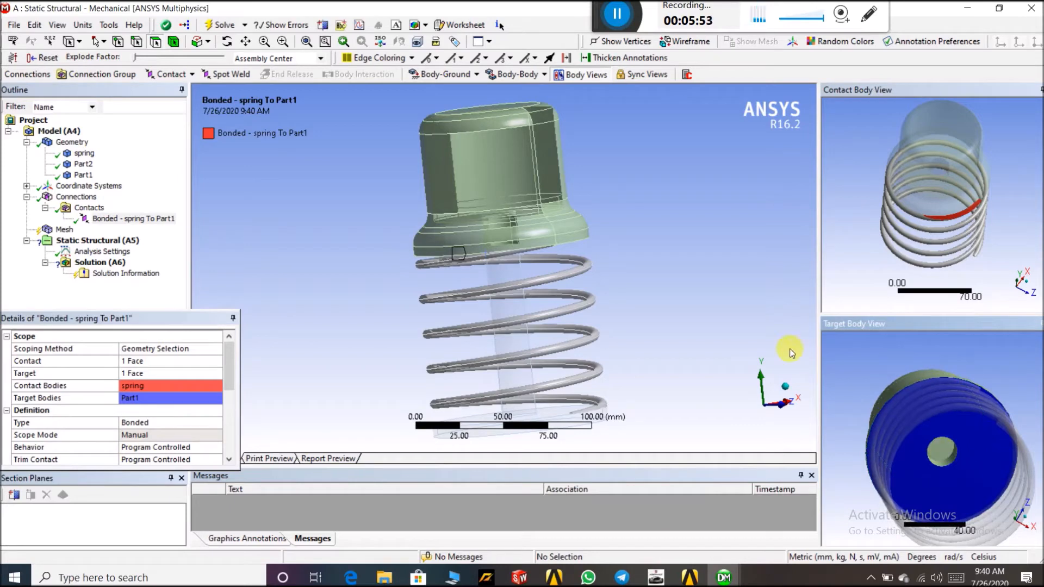
Insert a new manual bonded contact region under Contacts
click(89, 207)
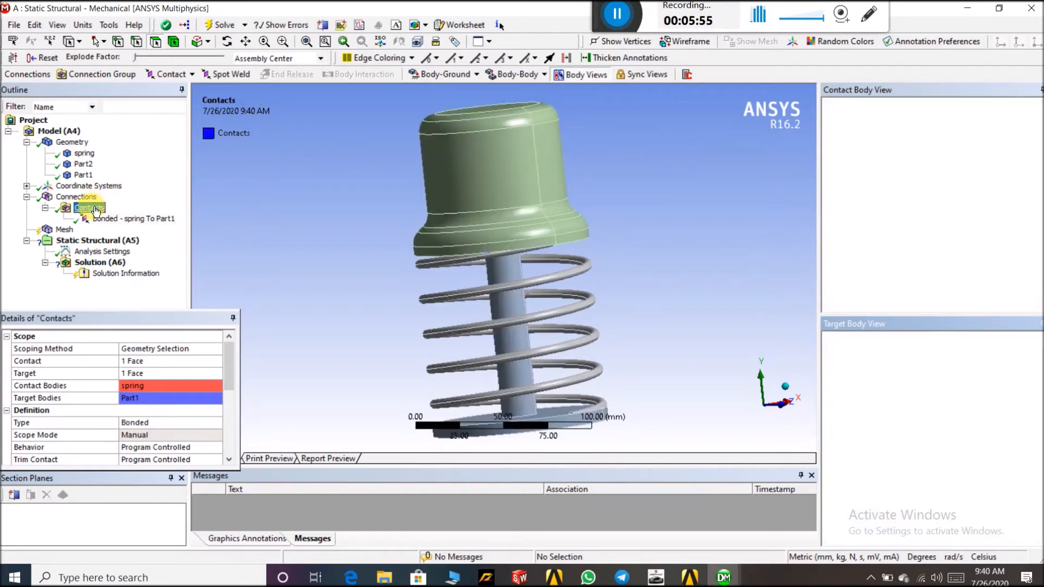
right_click(93, 208)
mouse_move(161, 218)
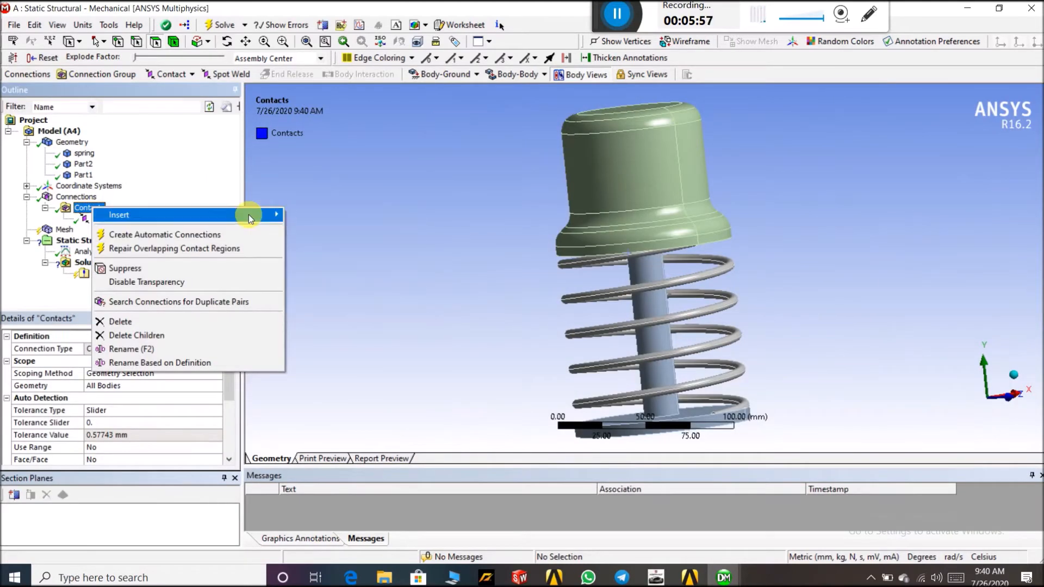
click(315, 230)
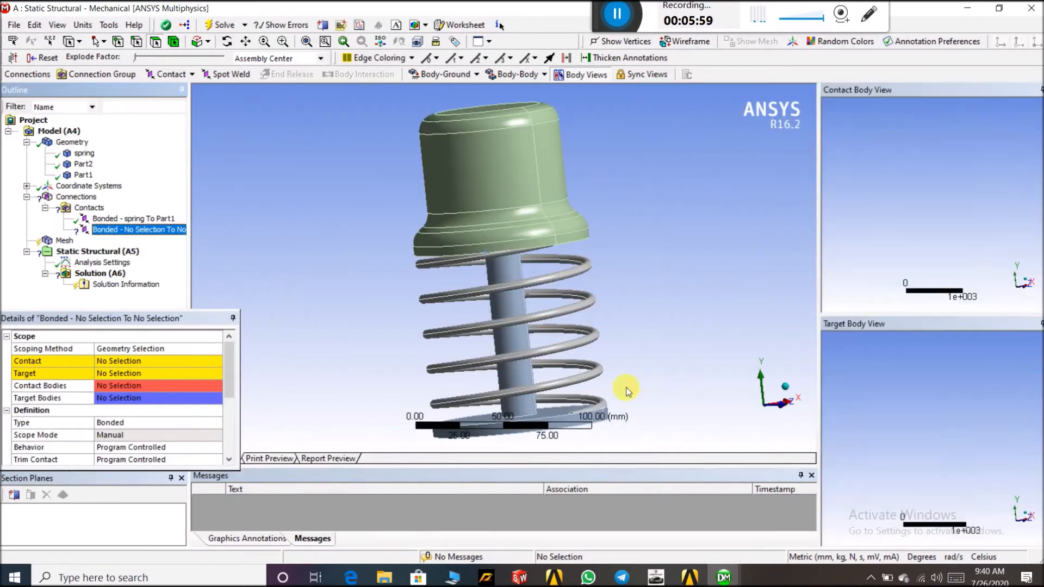
Set the new contact's target to the top face of the Part2 base plate
scroll(661, 236, down, 2)
middle_drag(662, 229, 584, 364)
scroll(566, 362, up, 2)
scroll(566, 364, down, 1)
middle_drag(615, 270, 627, 304)
scroll(454, 291, down, 2)
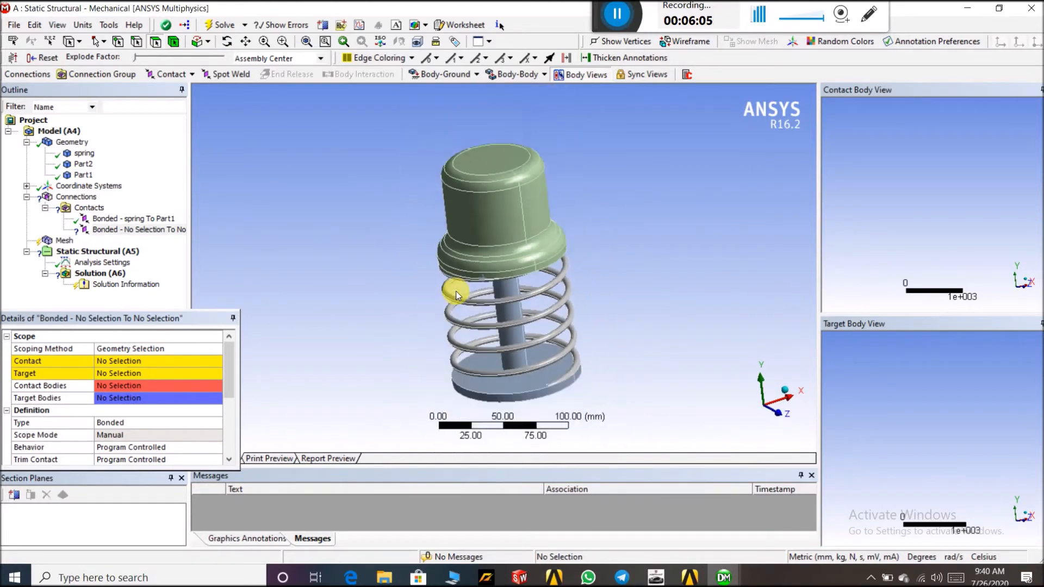
click(99, 362)
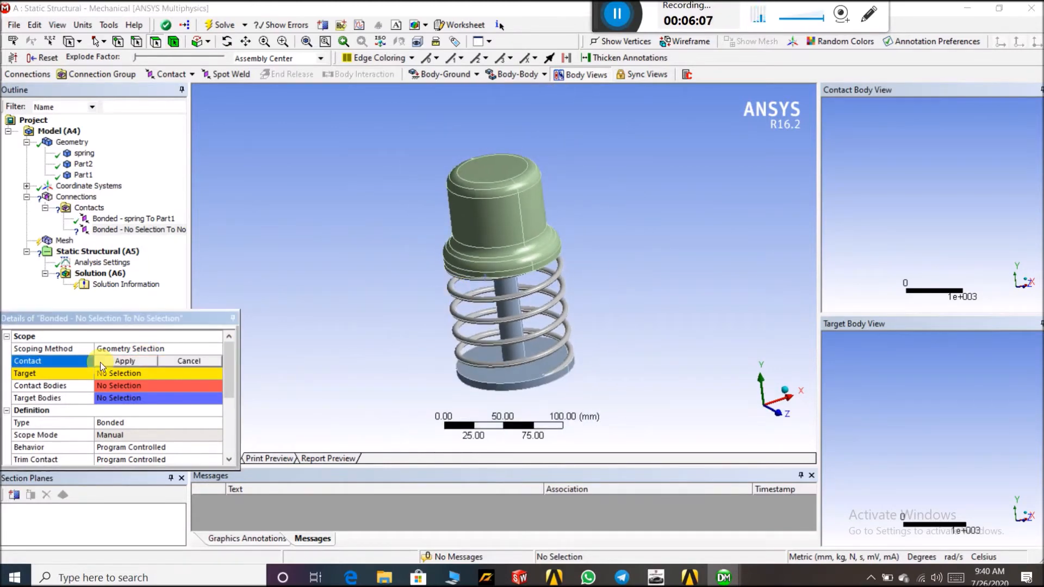
click(103, 373)
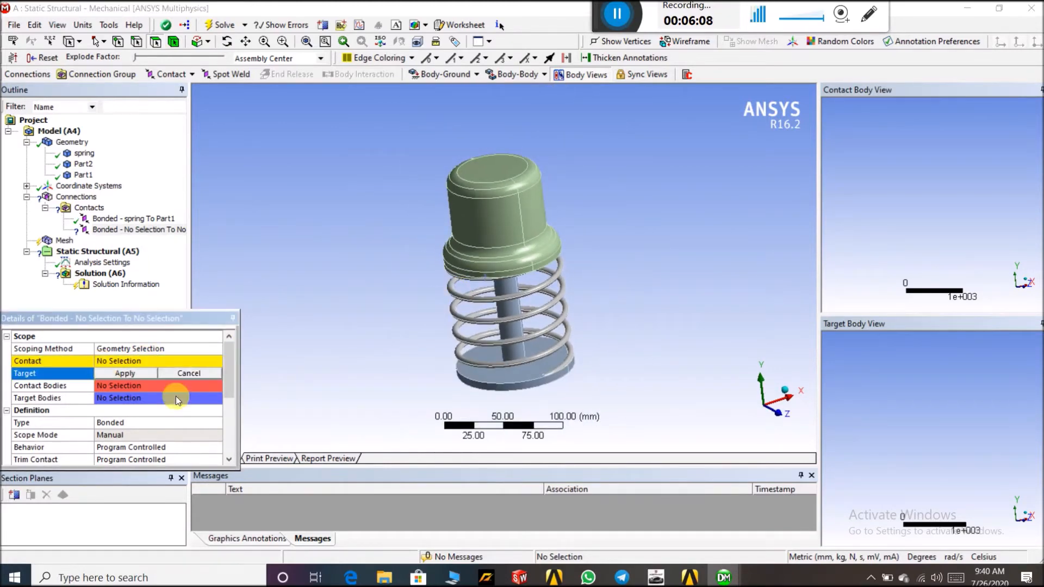
click(526, 373)
click(109, 376)
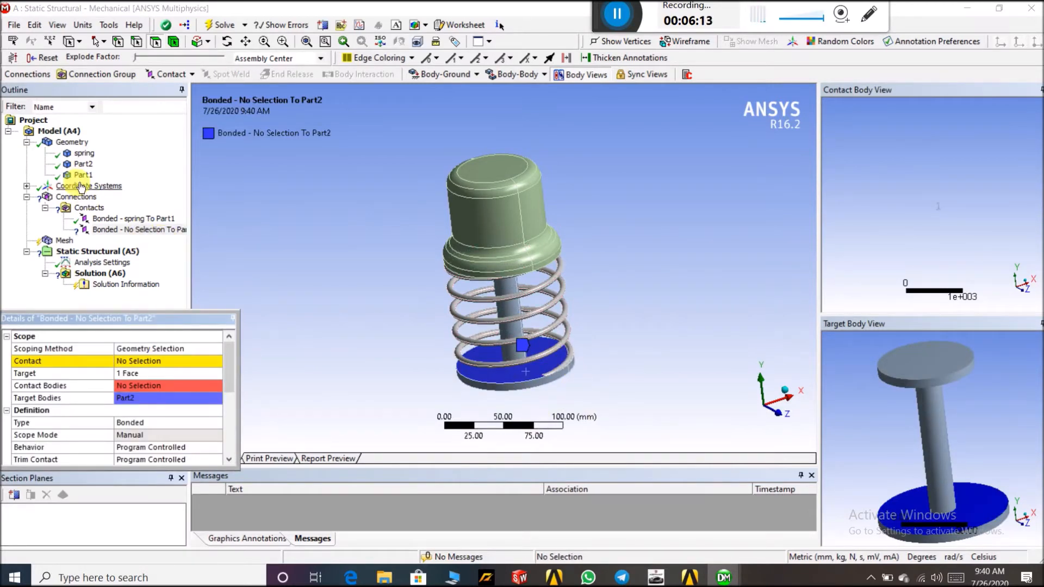
Hide the Part2 body
click(83, 164)
right_click(83, 164)
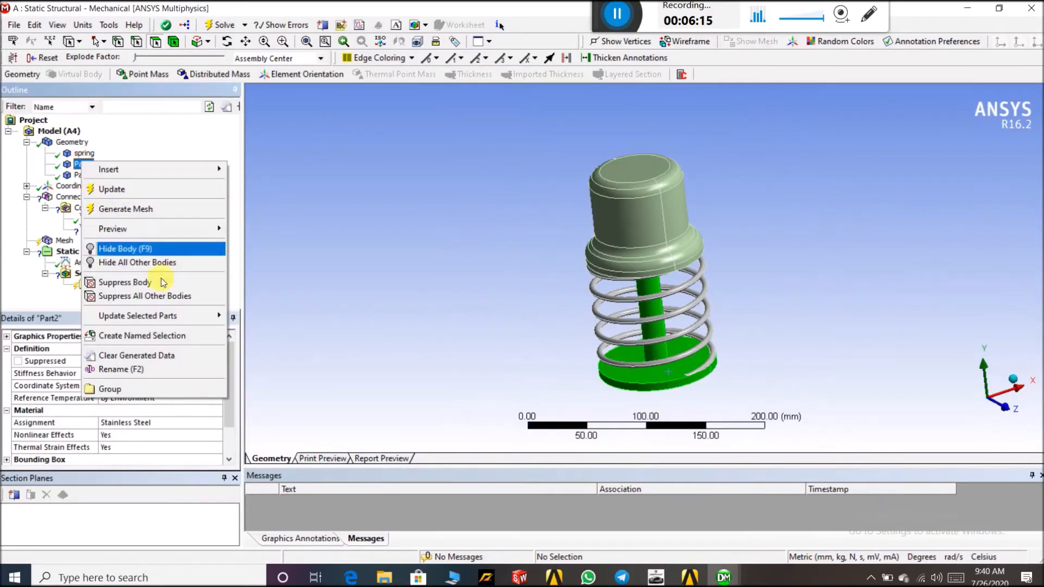
click(139, 248)
Set the new contact's contact side to the bottom end face of the spring
middle_drag(385, 263, 385, 174)
scroll(694, 275, up, 5)
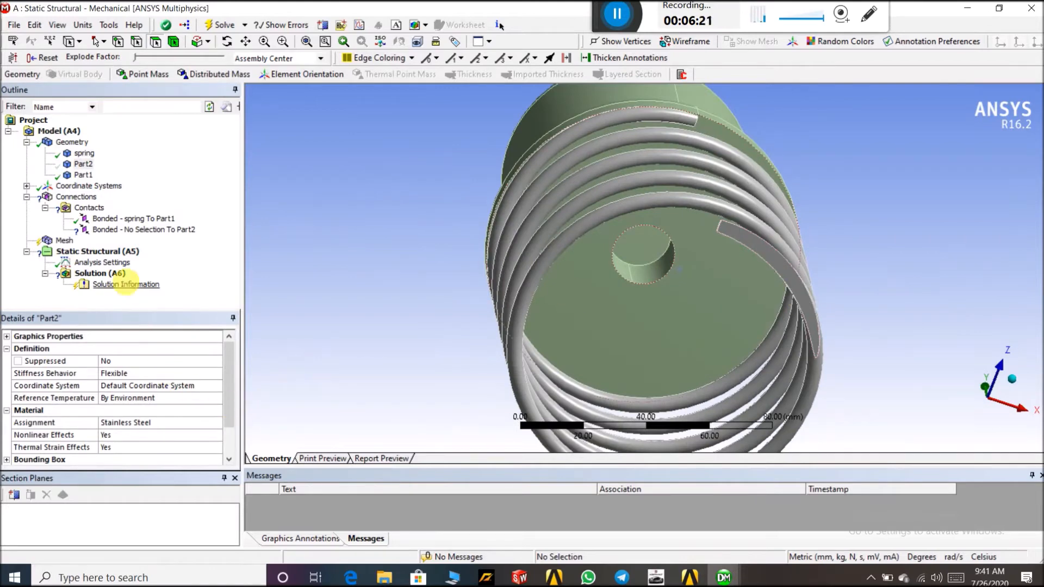
click(139, 230)
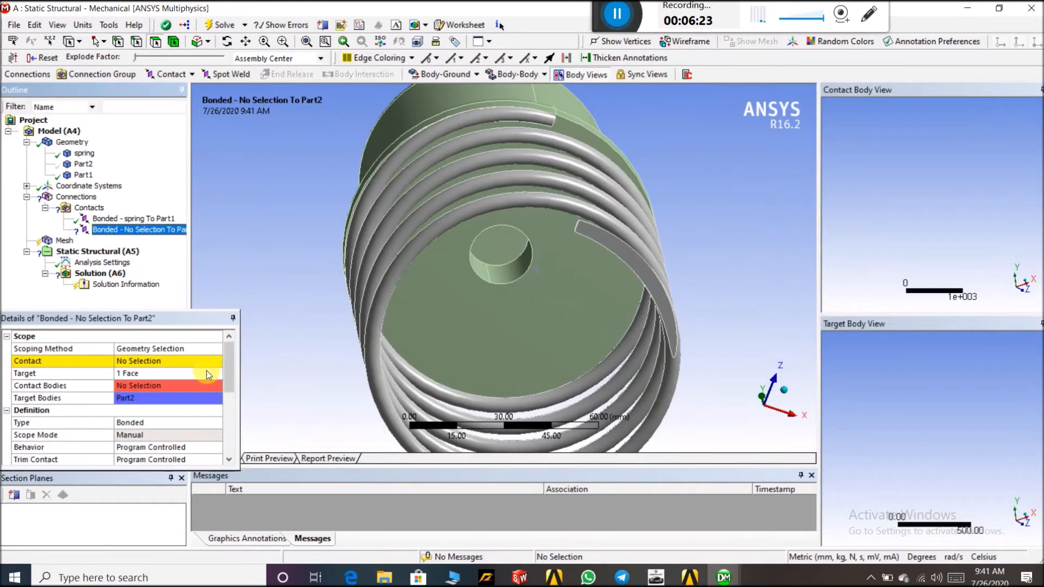
click(142, 361)
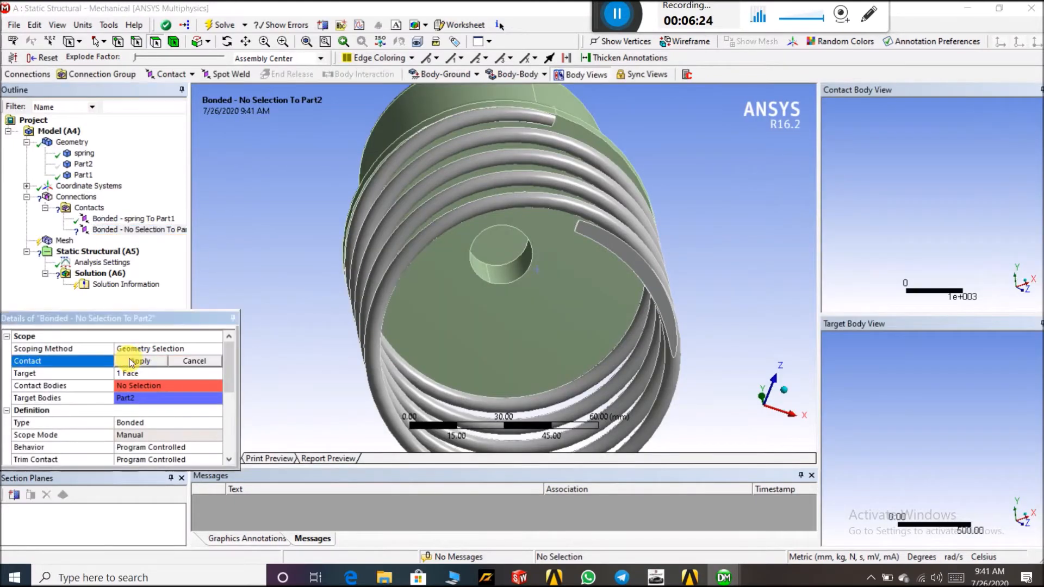
click(639, 275)
click(140, 361)
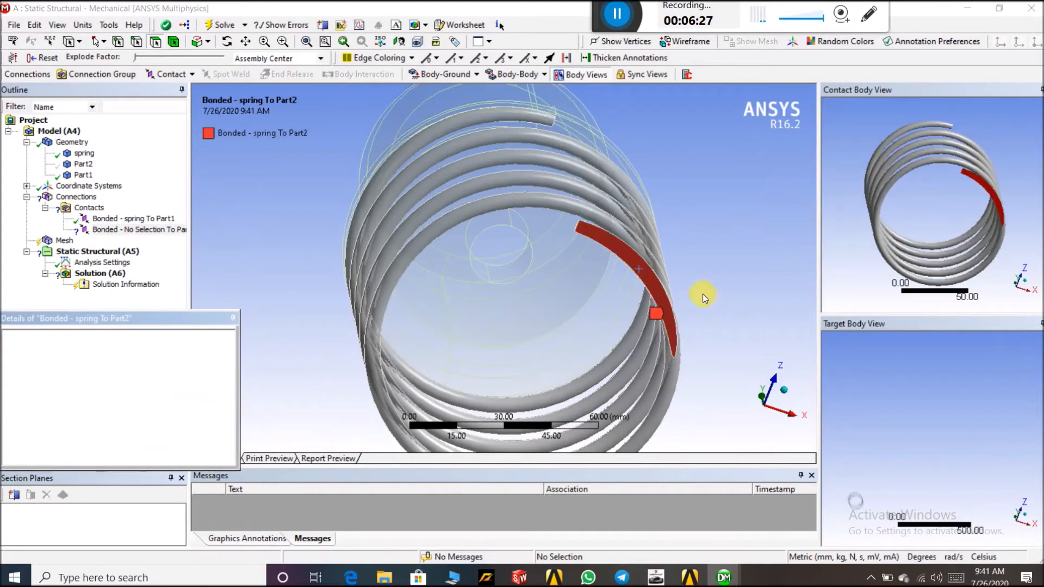
Show the hidden Part2 body again and inspect the spring-to-Part2 bonded contact
click(81, 164)
right_click(81, 164)
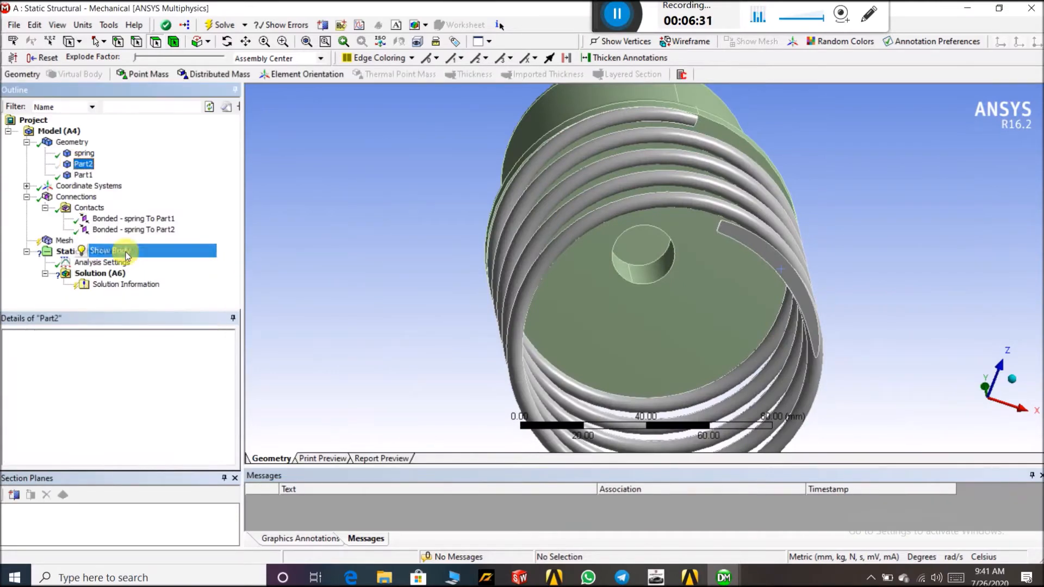
click(111, 251)
click(134, 229)
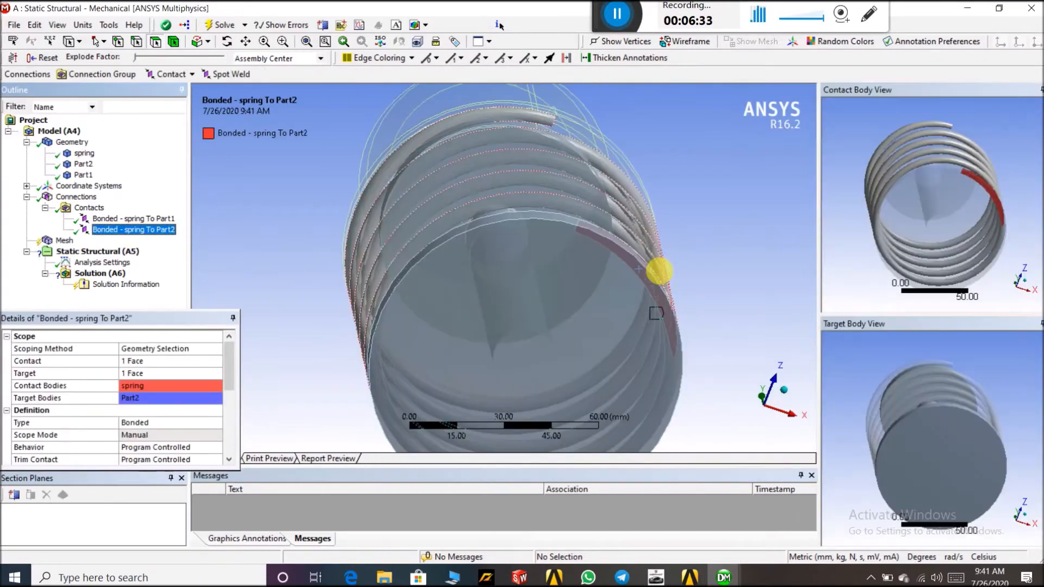
drag(900, 367, 914, 429)
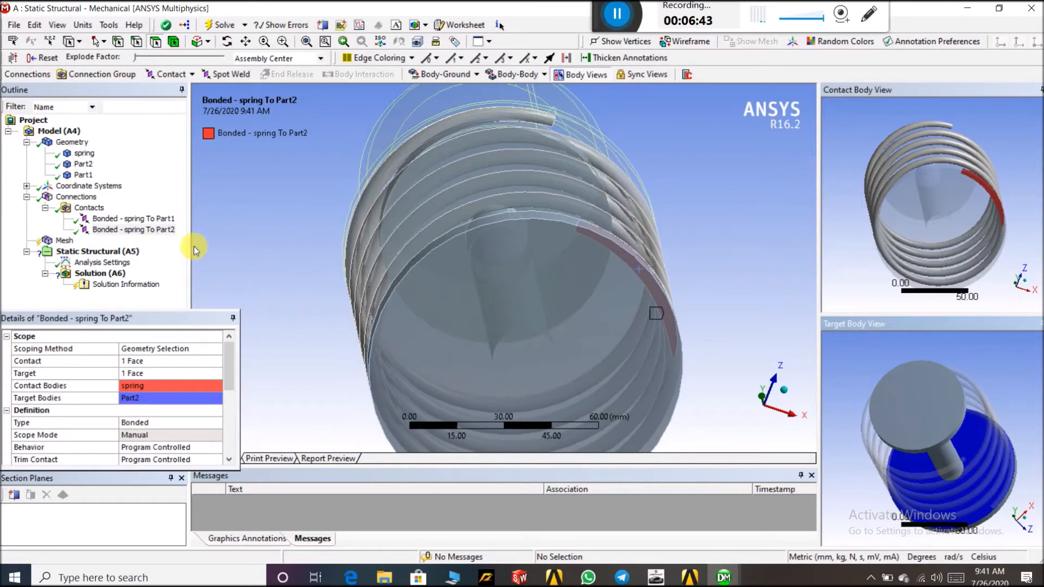
drag(246, 357, 189, 357)
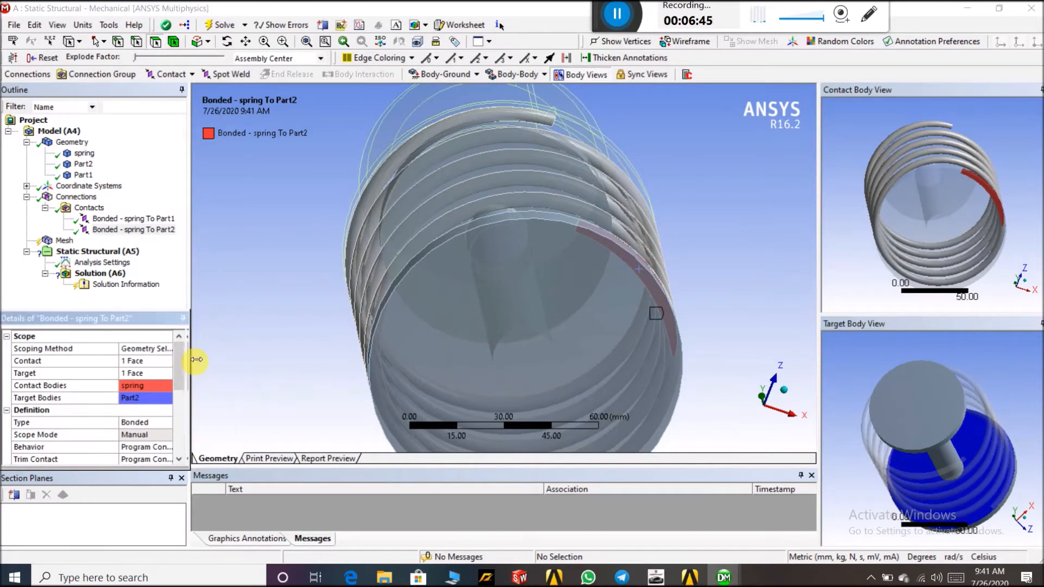
scroll(598, 179, up, 1)
scroll(631, 160, down, 3)
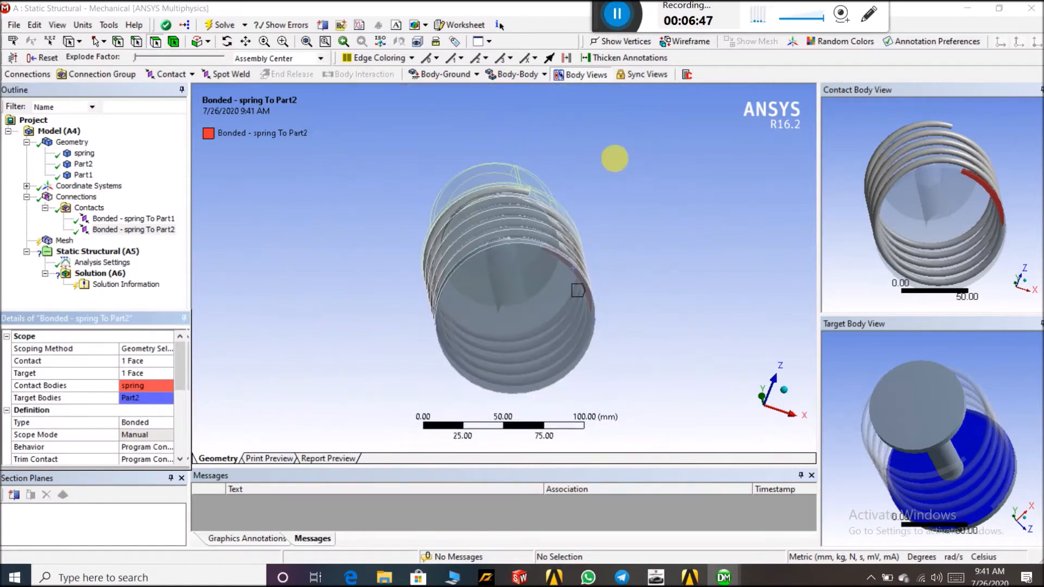
Insert a body-body Translational joint under Connections
click(519, 77)
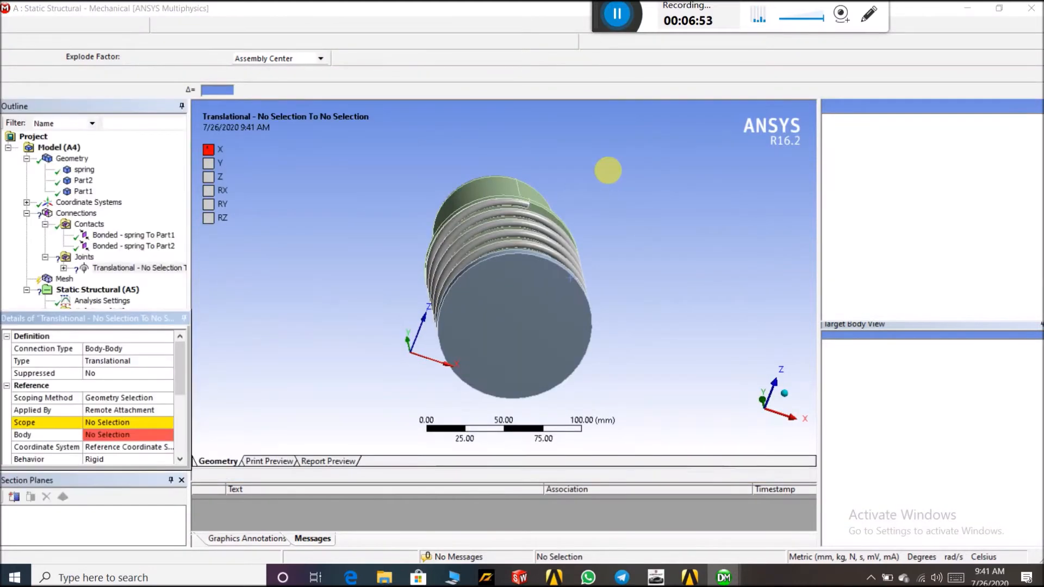
middle_drag(608, 173, 630, 163)
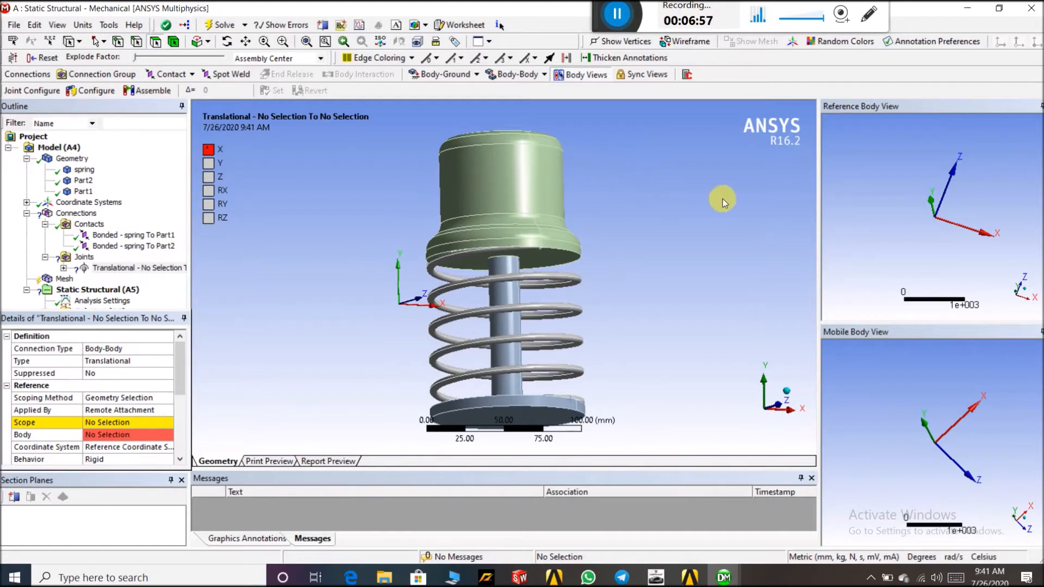
click(789, 417)
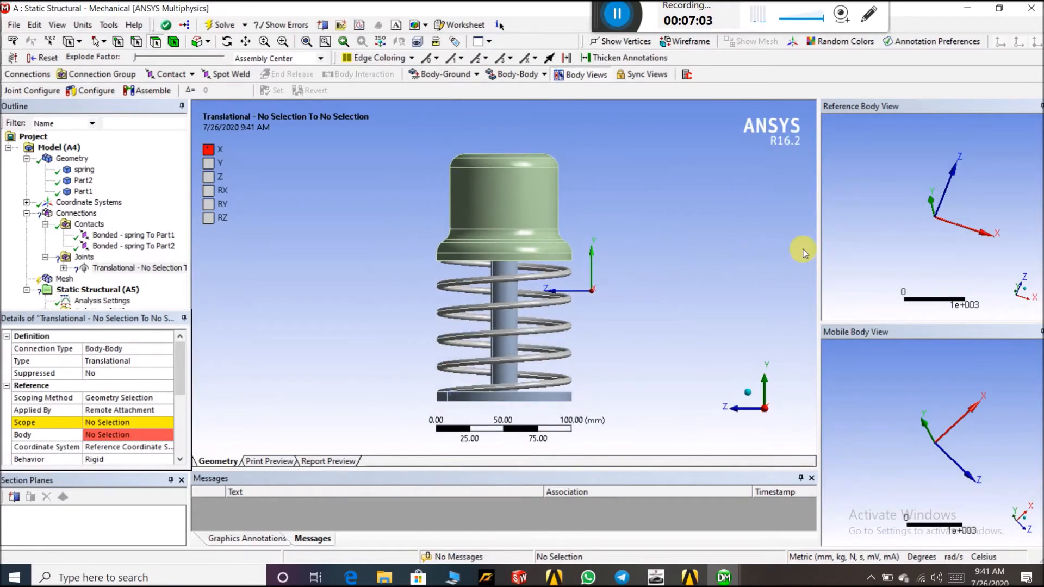
drag(825, 262, 852, 255)
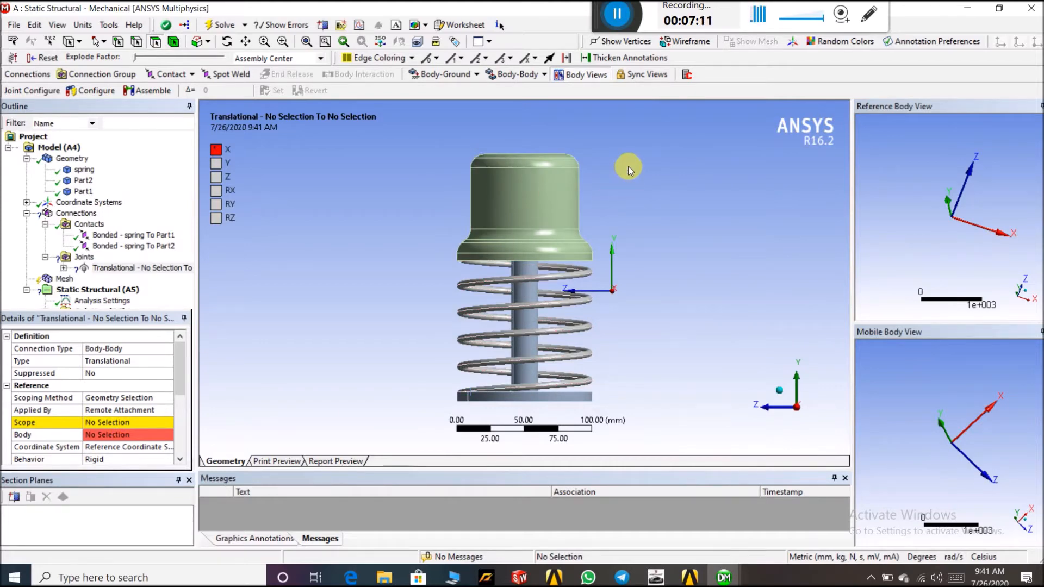
Create a section plane cutting vertically through the middle of the assembly
click(323, 26)
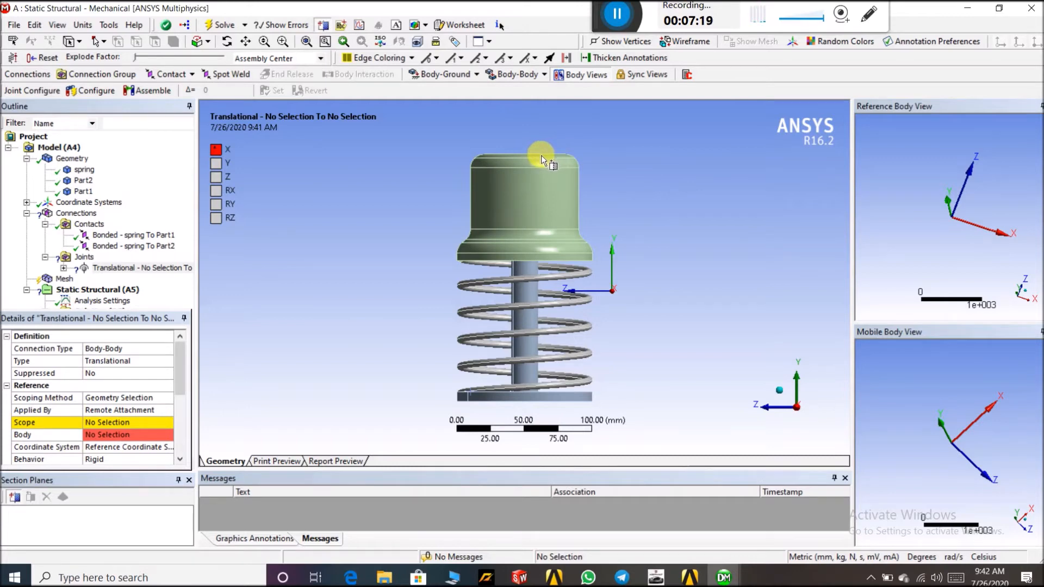
drag(539, 155, 543, 205)
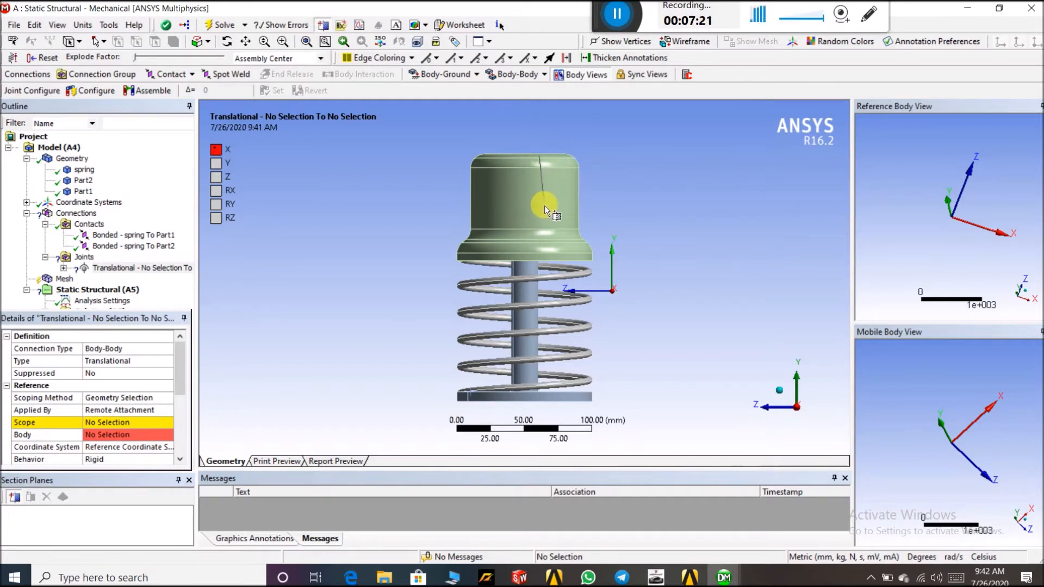
drag(545, 262, 529, 404)
middle_drag(659, 214, 560, 219)
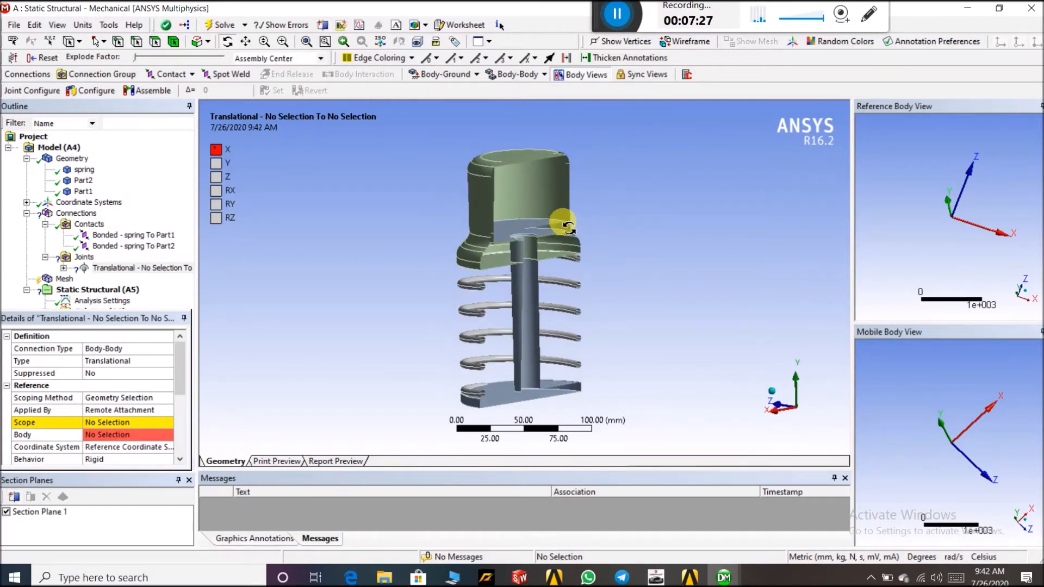
scroll(527, 261, up, 3)
scroll(527, 261, down, 2)
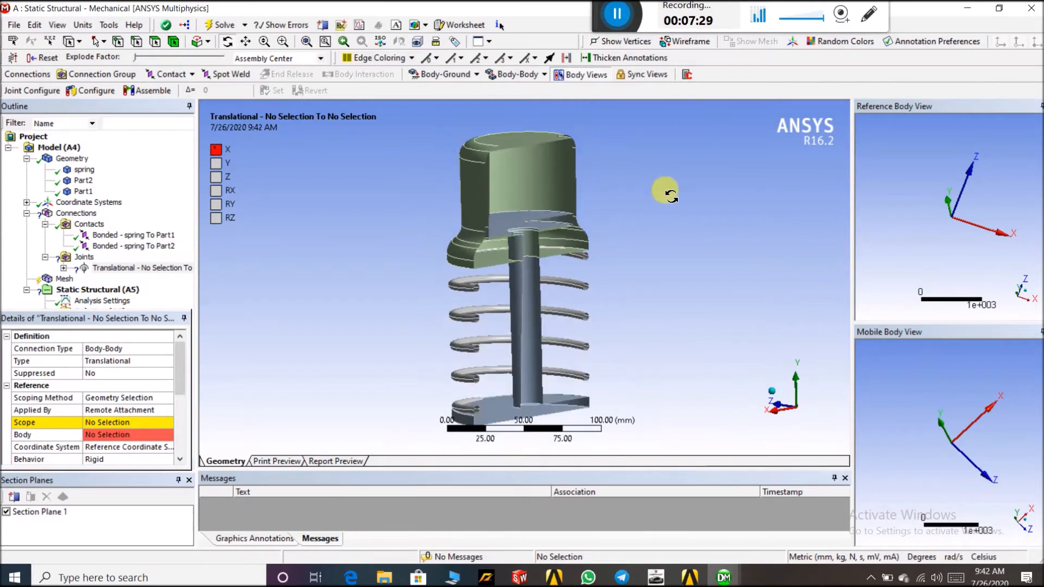
scroll(616, 154, up, 5)
drag(635, 162, 541, 194)
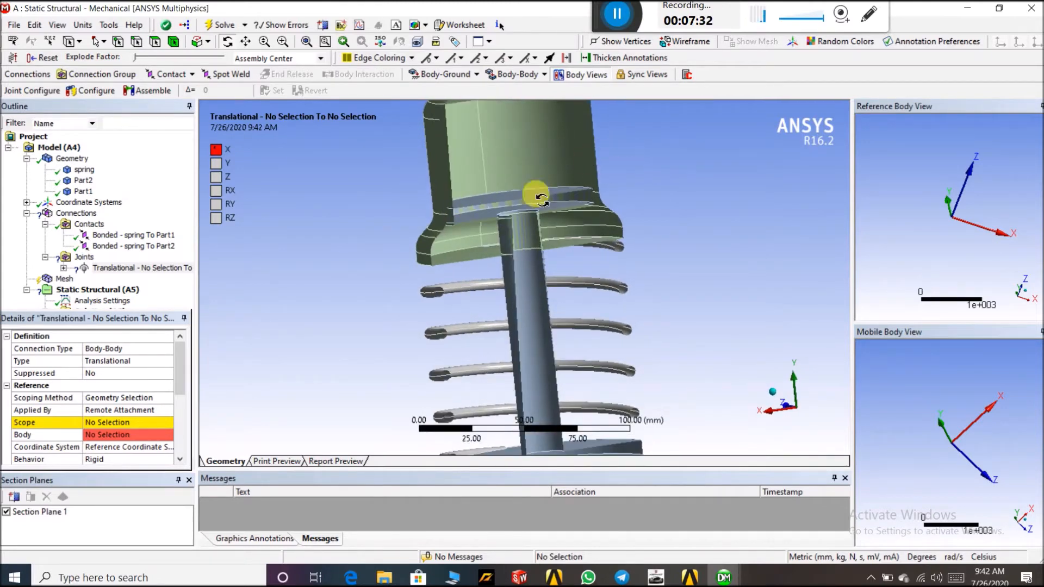
Set the translational joint's reference scope to the two inner cylindrical faces of Part1
click(141, 268)
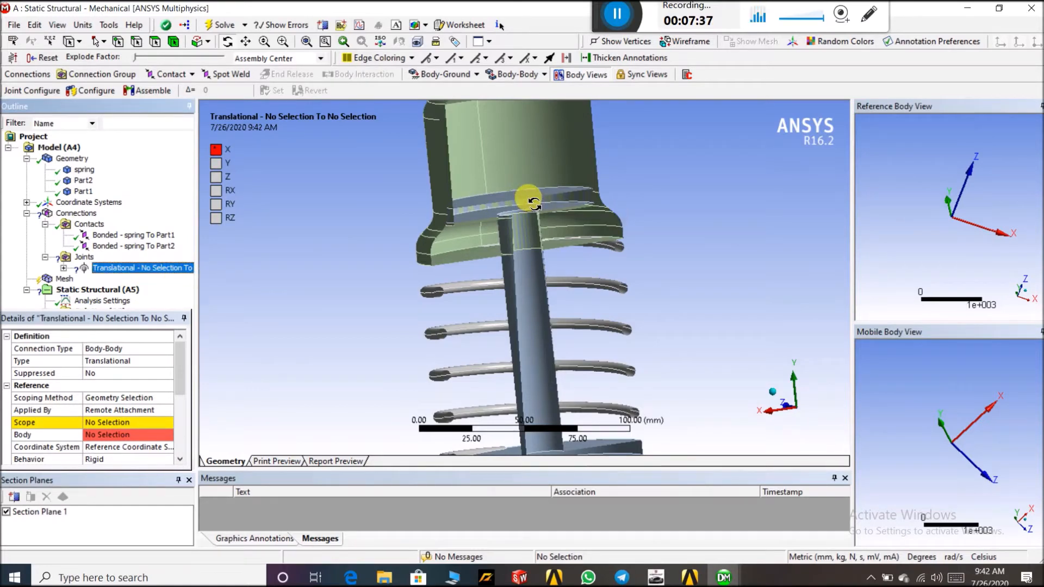
scroll(688, 241, down, 3)
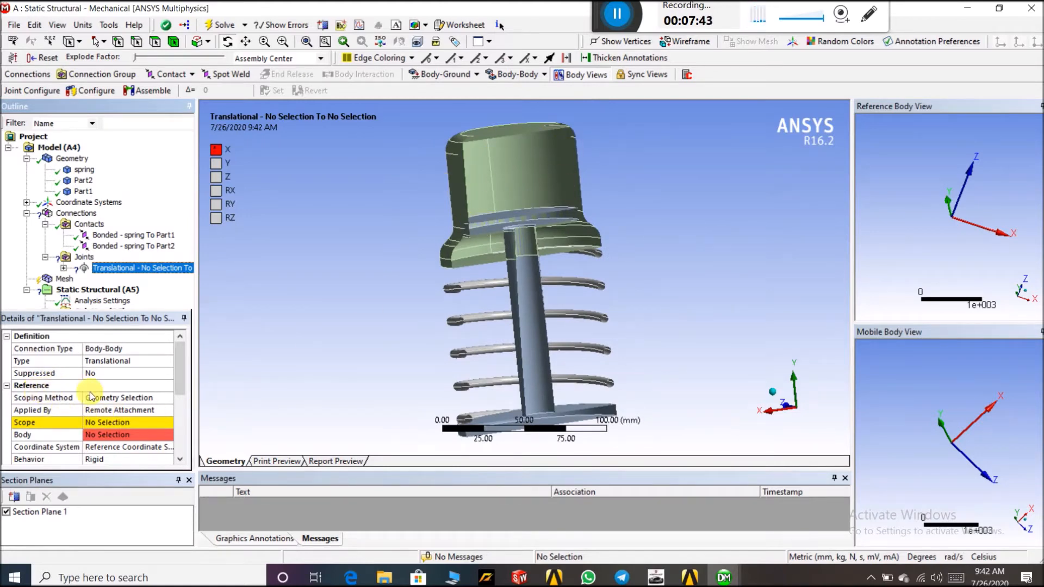
scroll(111, 393, down, 3)
scroll(111, 393, up, 3)
scroll(112, 394, down, 3)
scroll(112, 393, up, 3)
click(98, 423)
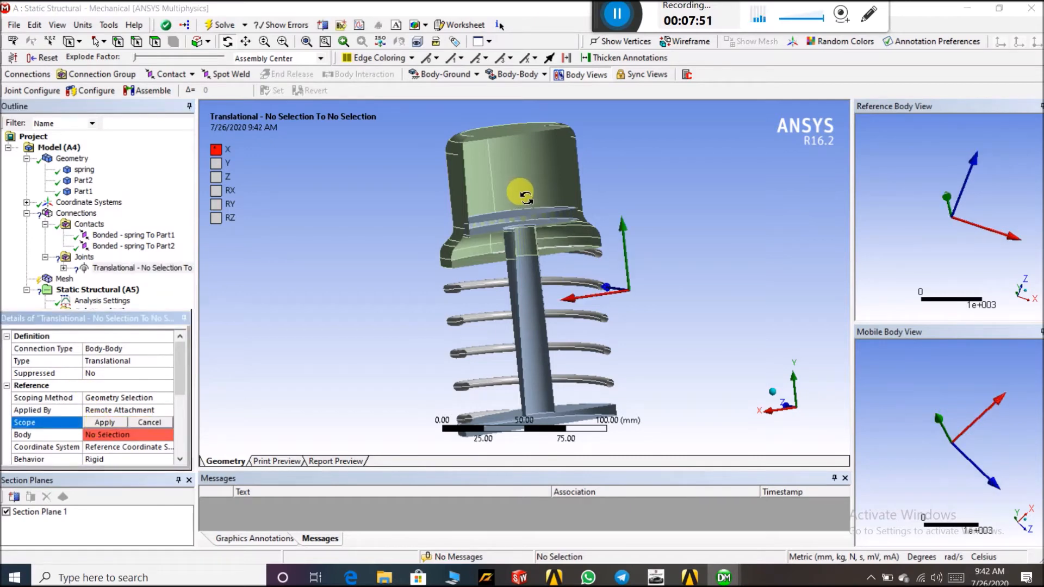
click(155, 42)
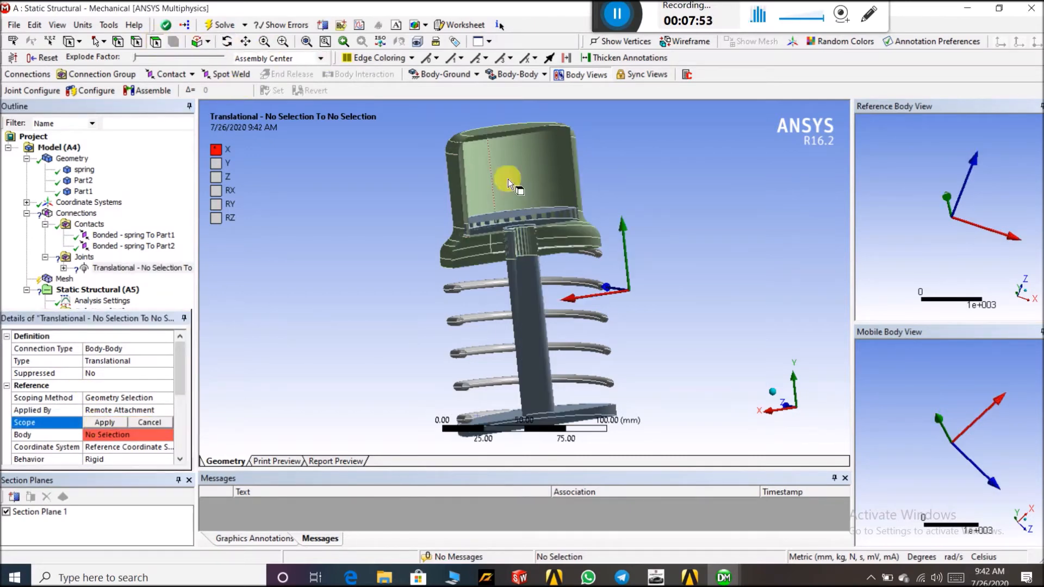
click(545, 175)
ctrl+click(475, 174)
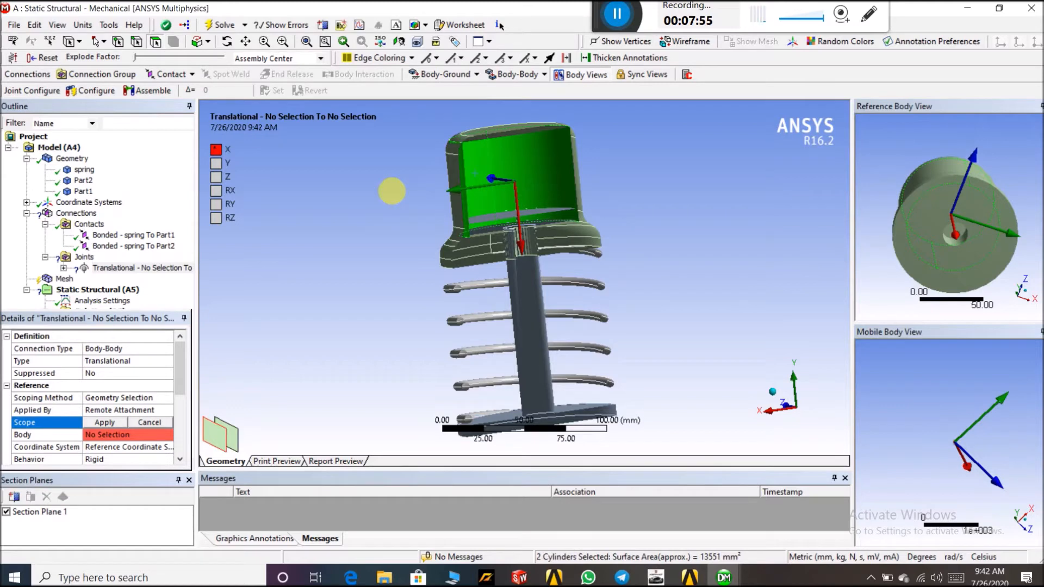
middle_drag(347, 194, 368, 221)
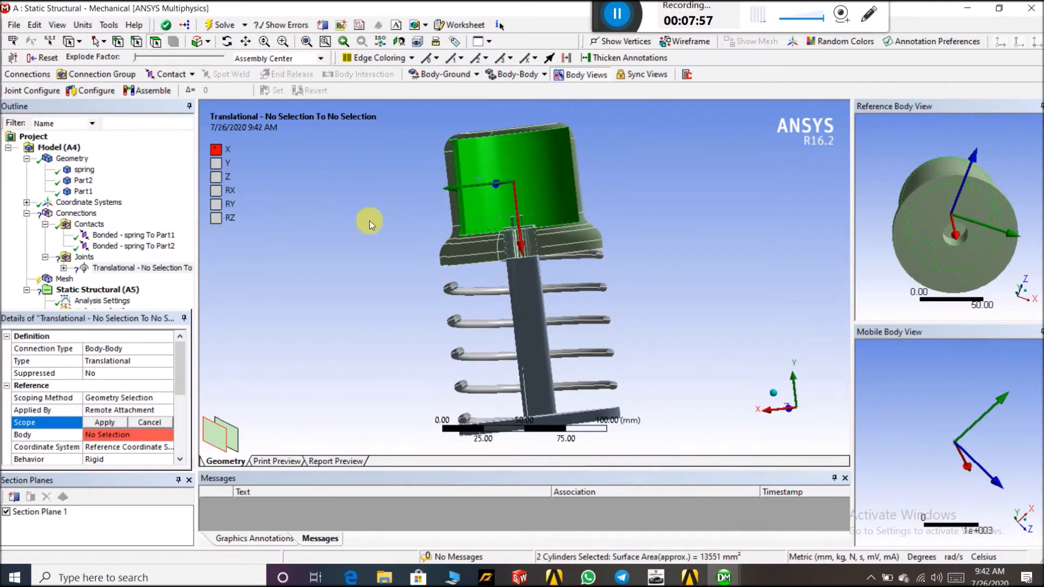
click(104, 422)
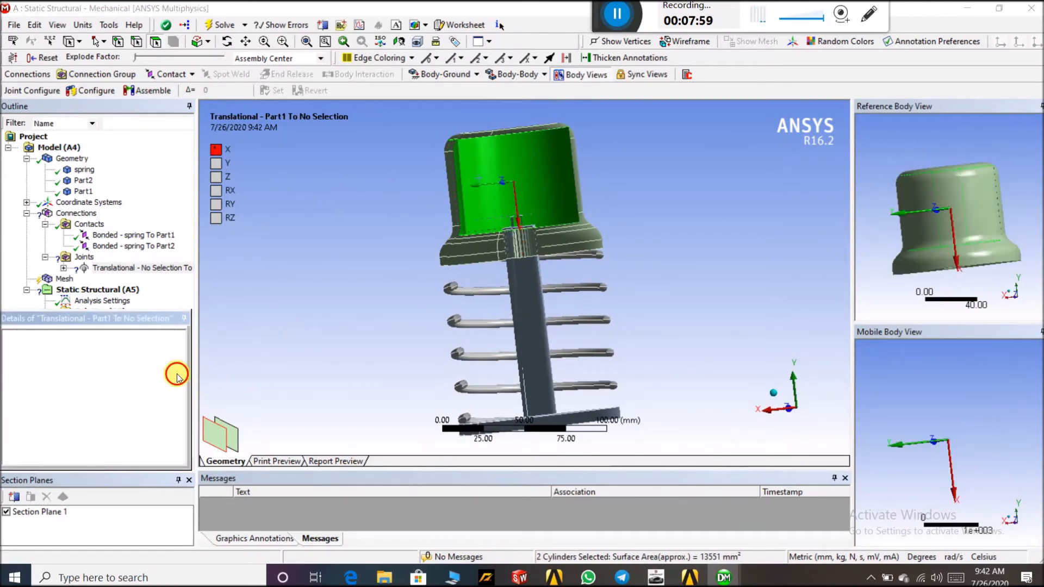
Hide the Part1 body to expose the rod of Part2
drag(182, 377, 187, 418)
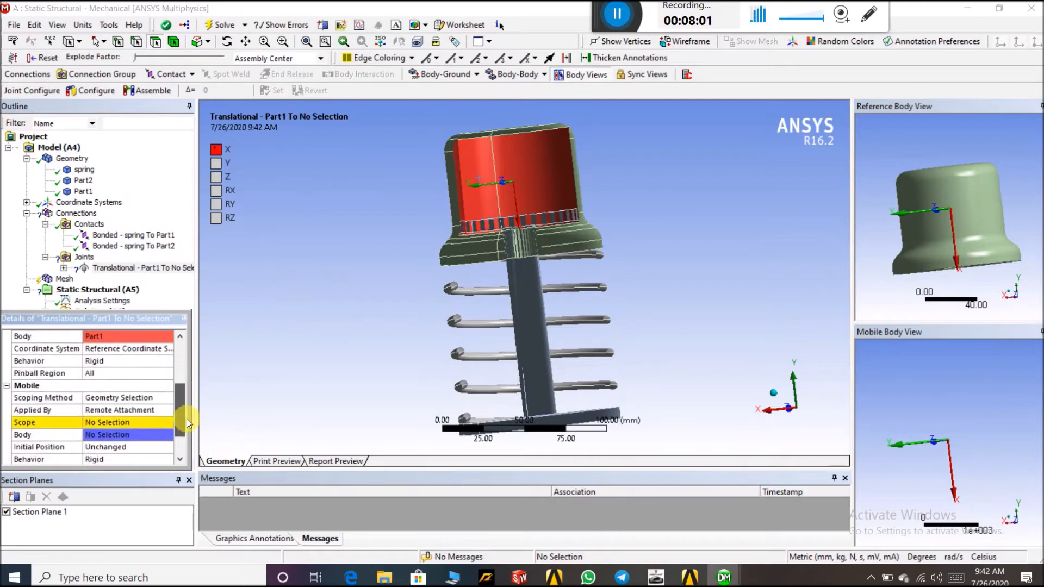
middle_drag(693, 181, 736, 214)
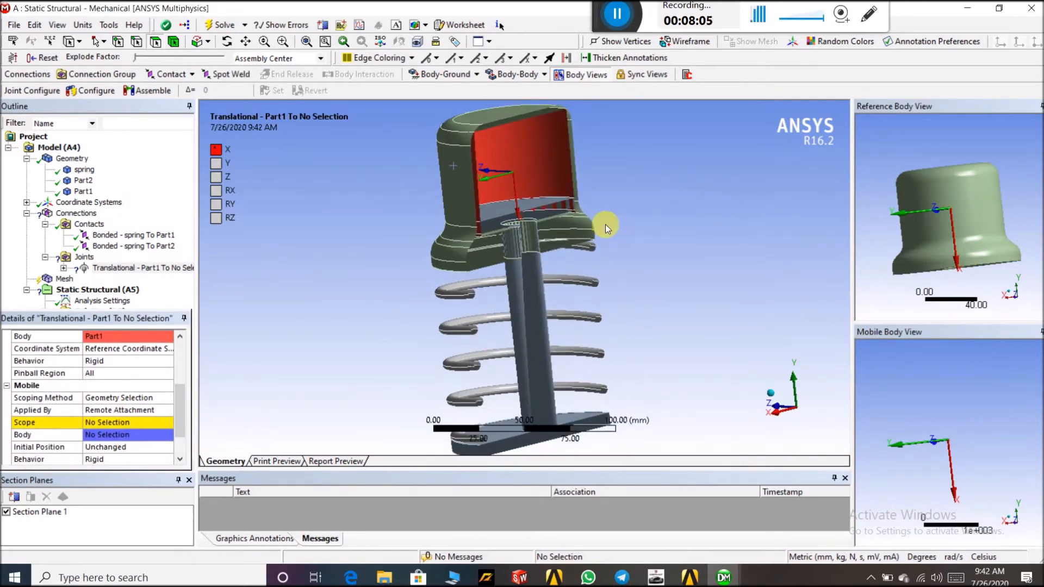
scroll(520, 218, down, 3)
scroll(520, 217, up, 2)
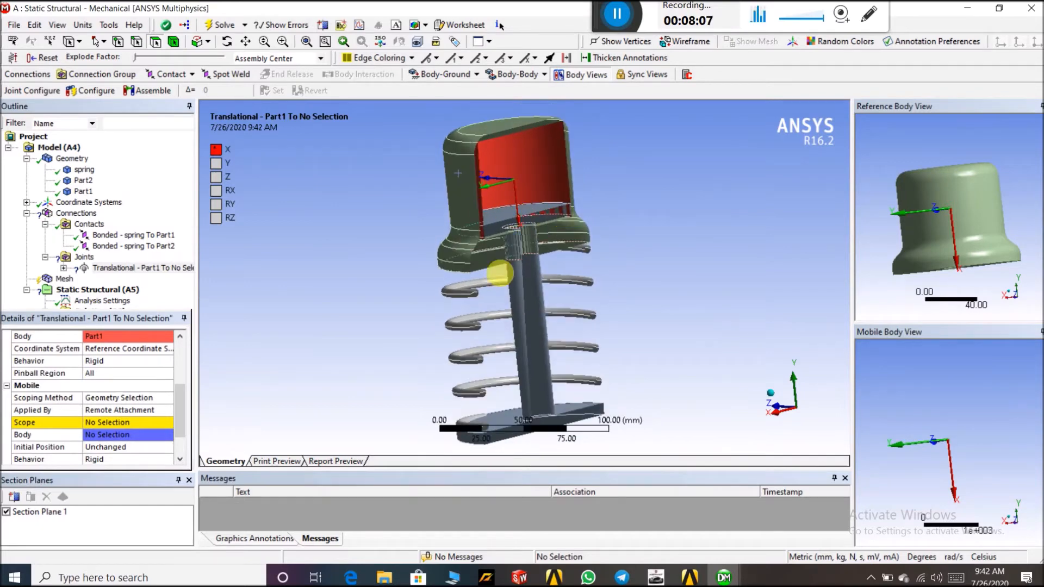
click(90, 191)
right_click(89, 189)
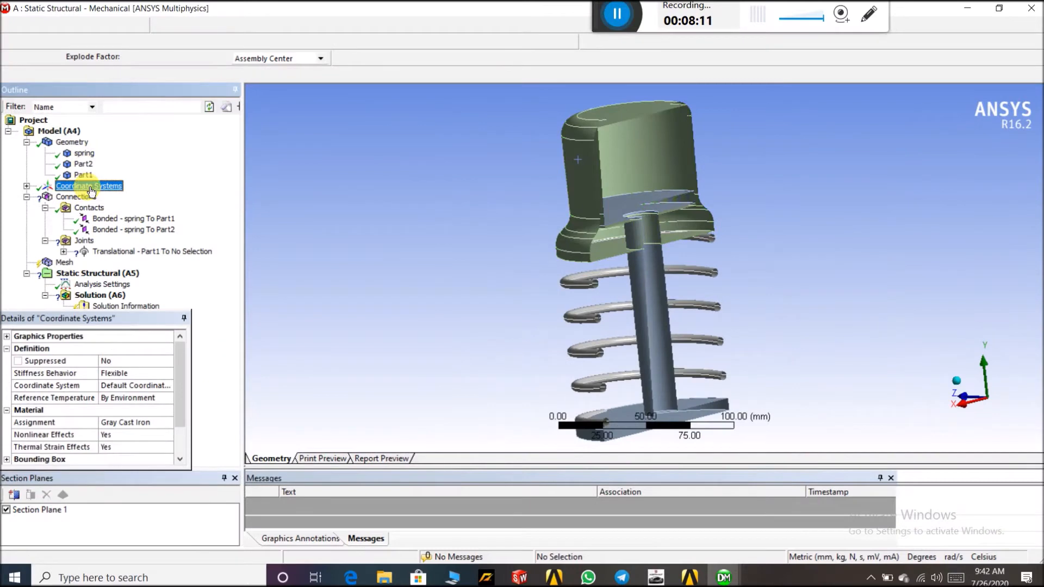
click(76, 175)
right_click(76, 175)
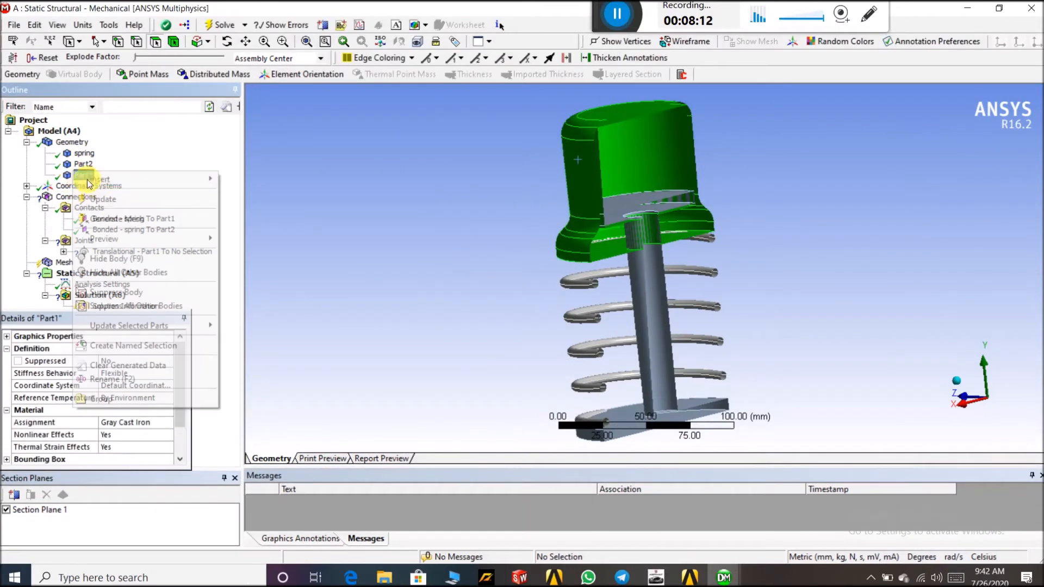
click(112, 259)
Set the translational joint's mobile scope to the cylindrical faces at the top of Part2's rod
middle_drag(415, 214, 594, 211)
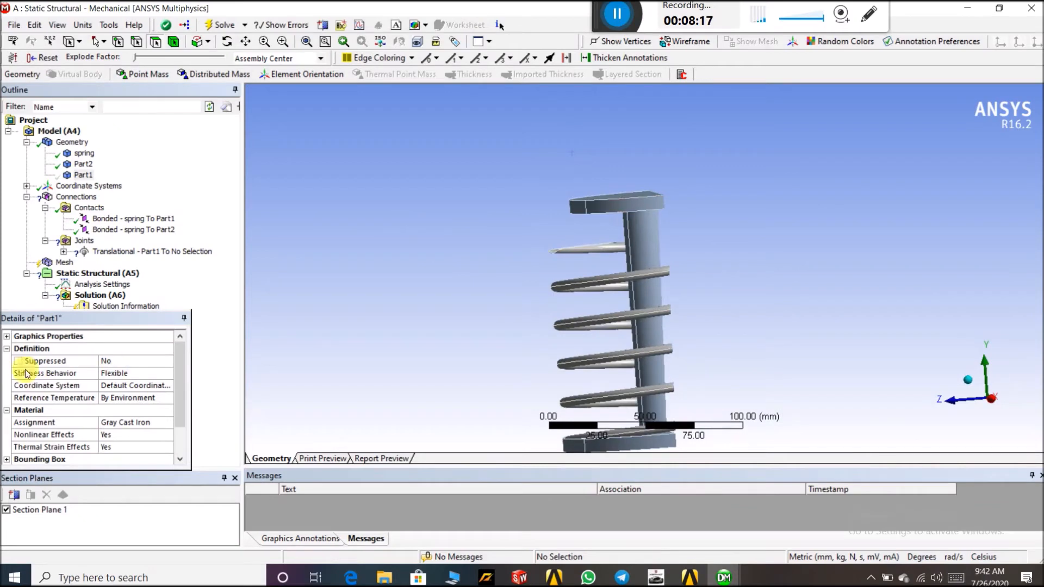
click(139, 252)
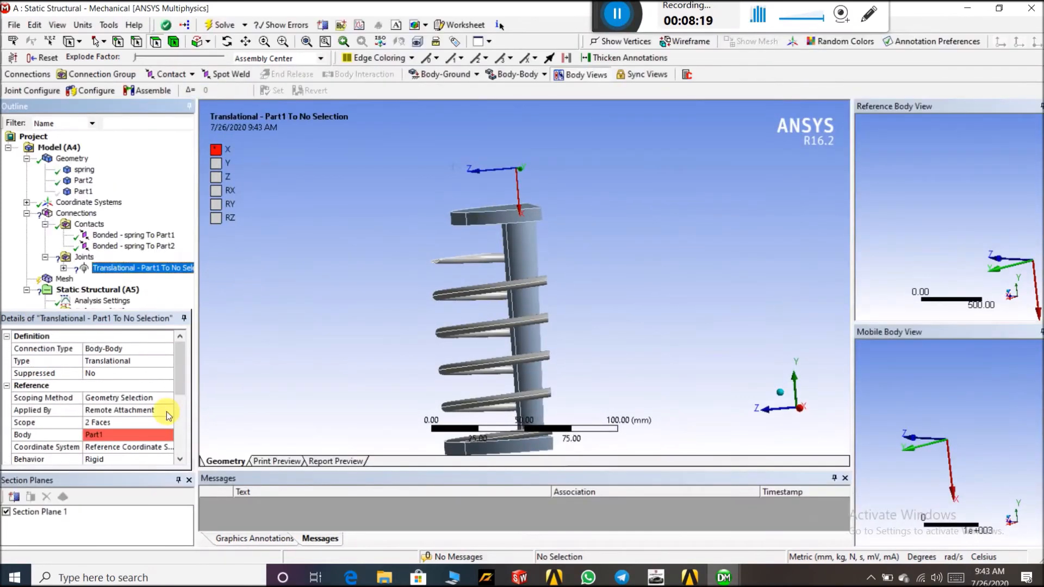
drag(184, 382, 184, 443)
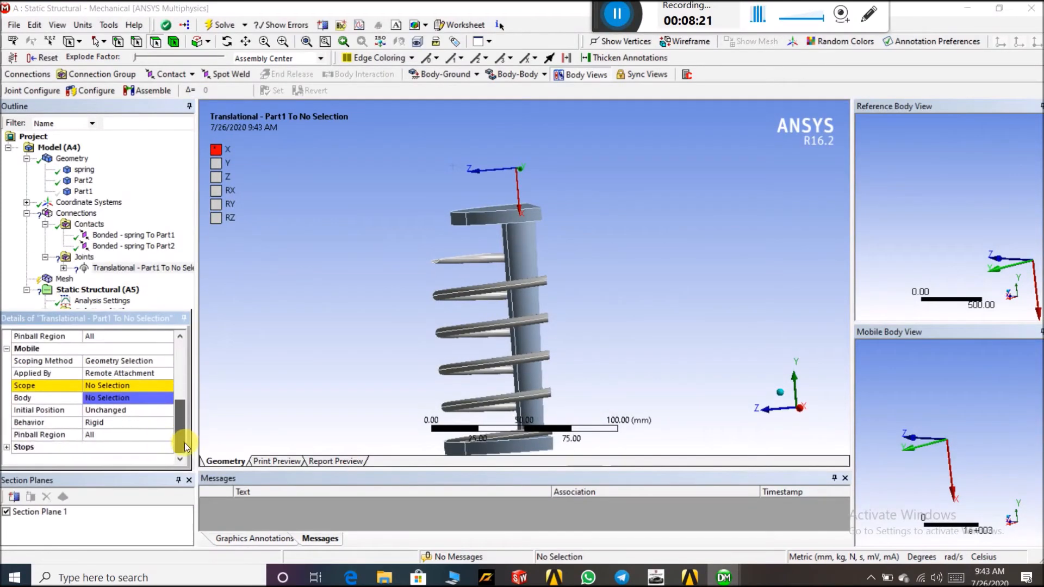
click(97, 385)
click(459, 222)
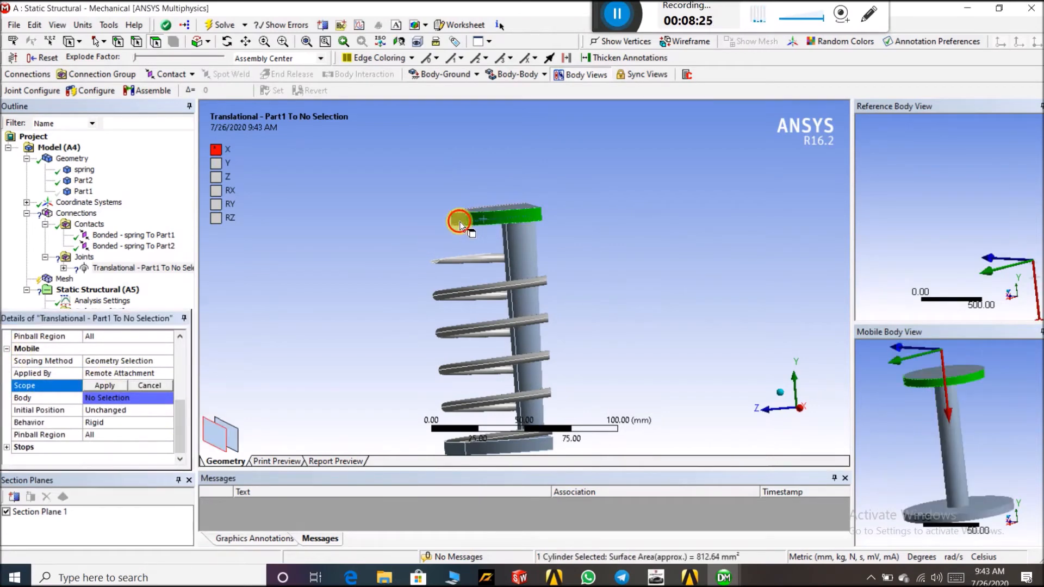
click(104, 386)
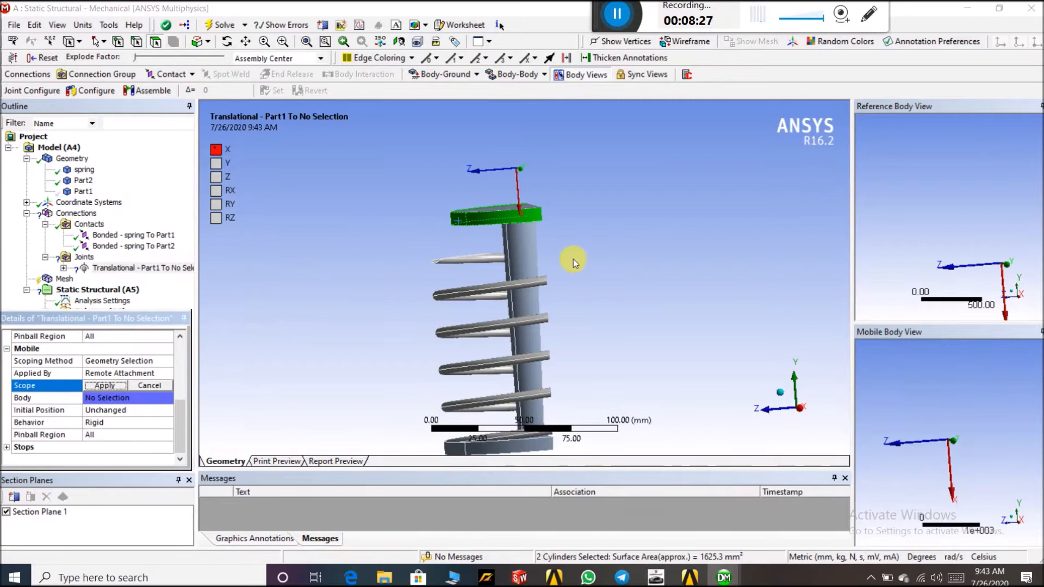
Show the hidden Part1 body again
right_click(80, 196)
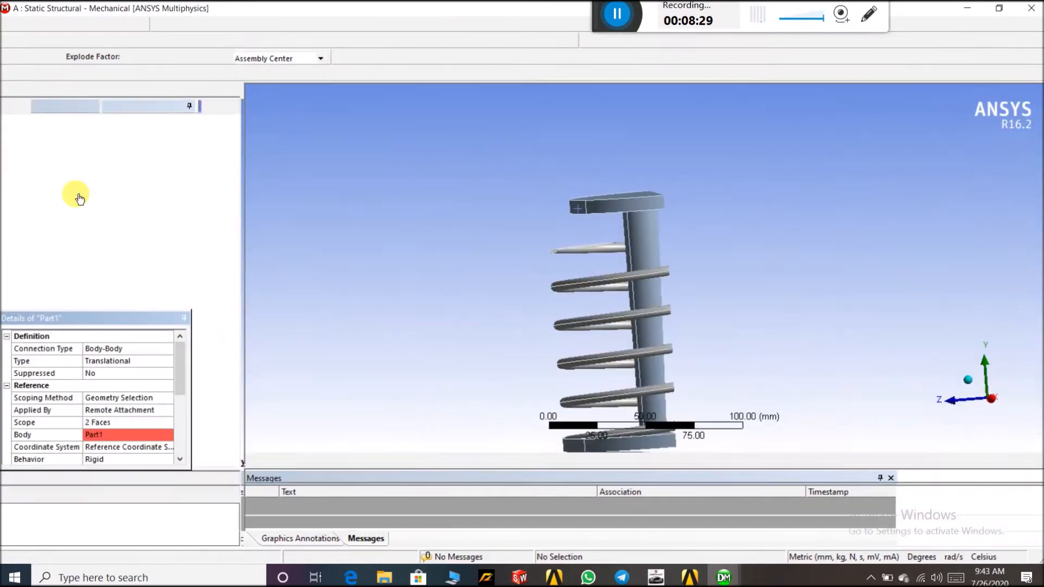
right_click(77, 174)
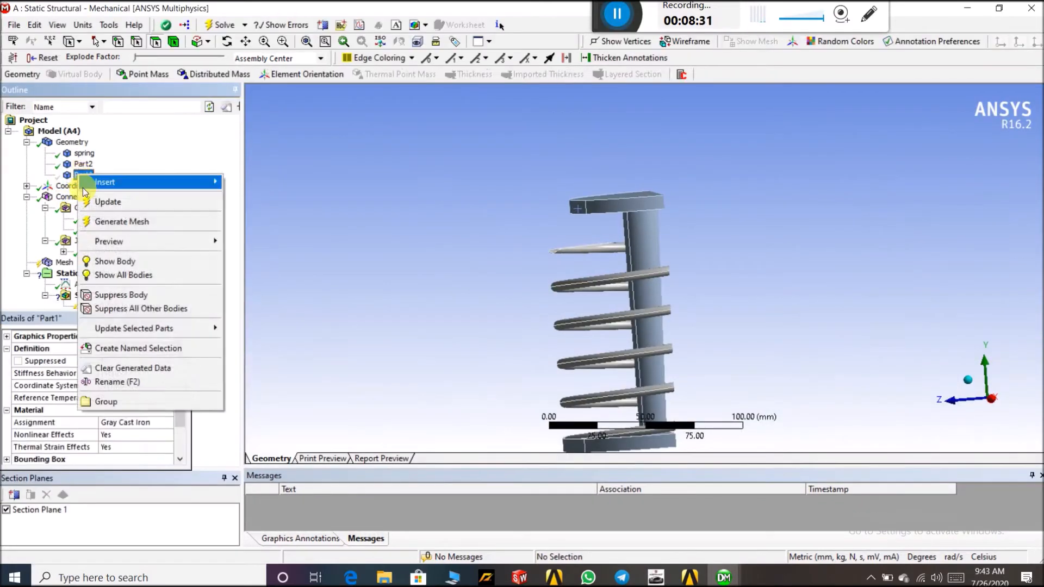
click(107, 263)
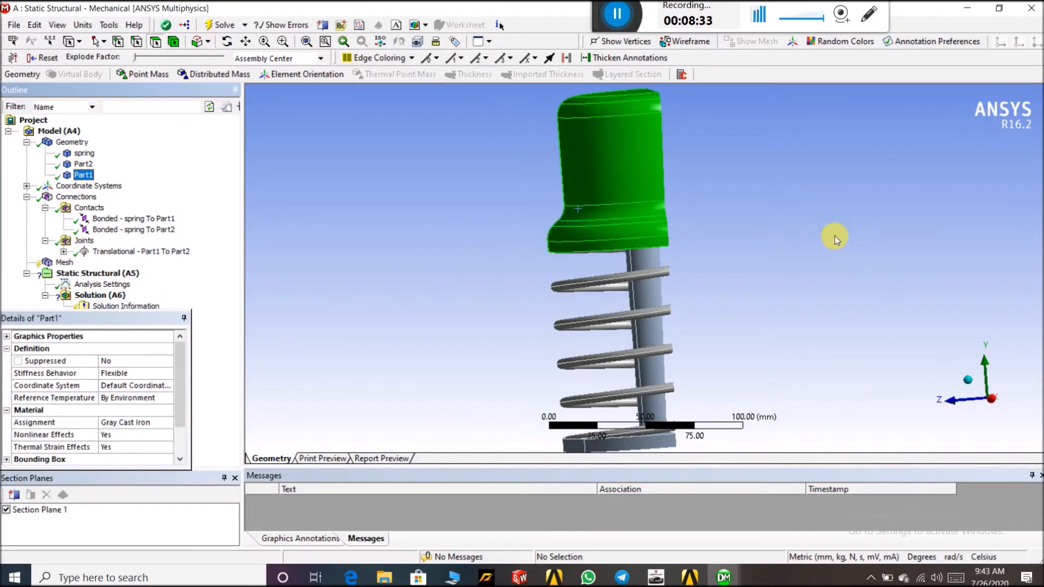
Inspect the Part1-to-Part2 translational joint in the graphics, reference and mobile body views
click(161, 254)
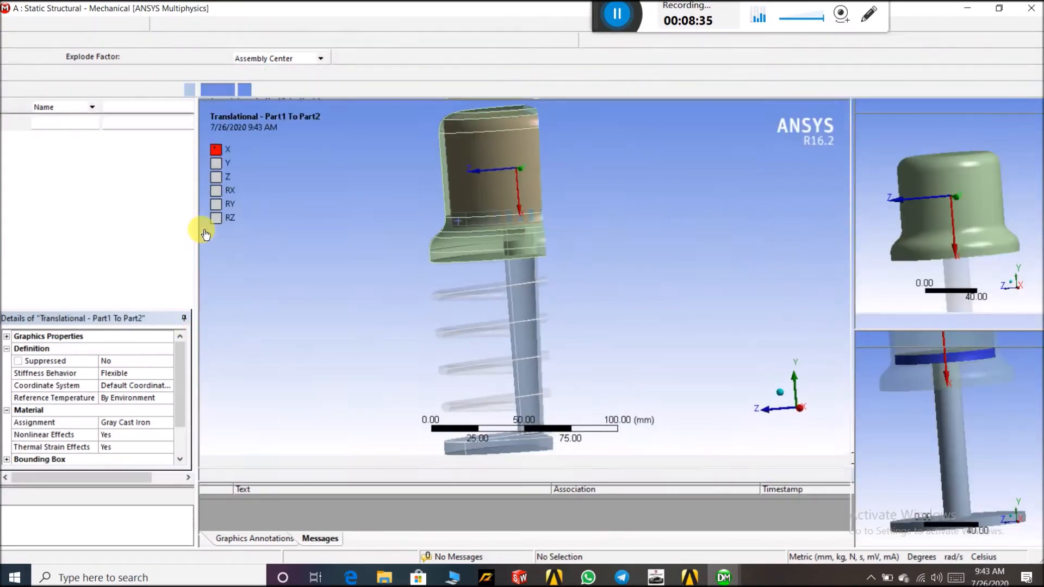
middle_drag(771, 233, 695, 228)
mouse_move(1013, 191)
middle_down()
mouse_move(1009, 160)
mouse_move(1007, 178)
middle_up()
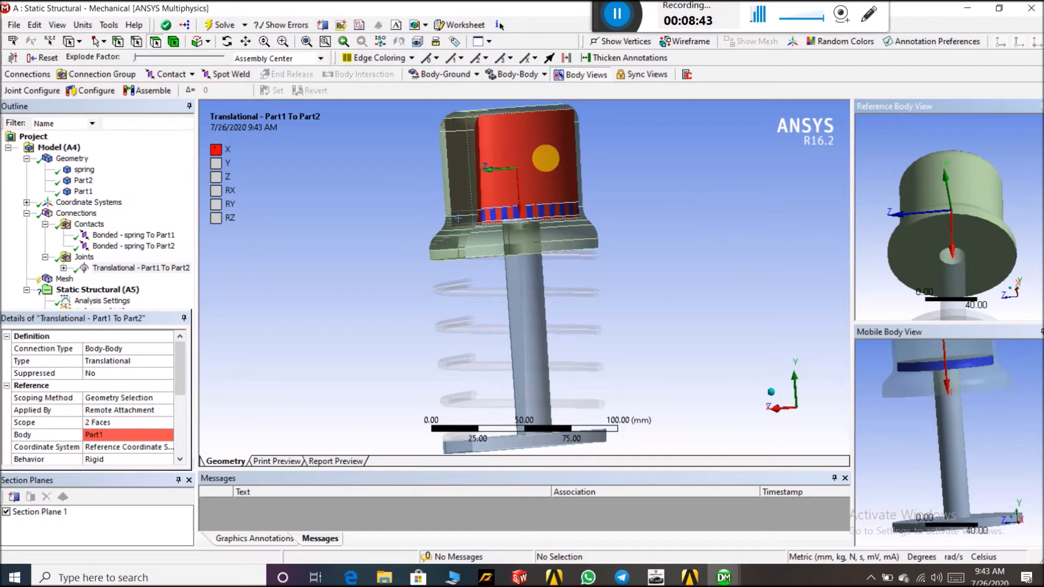
middle_drag(521, 164, 688, 188)
middle_drag(983, 176, 960, 213)
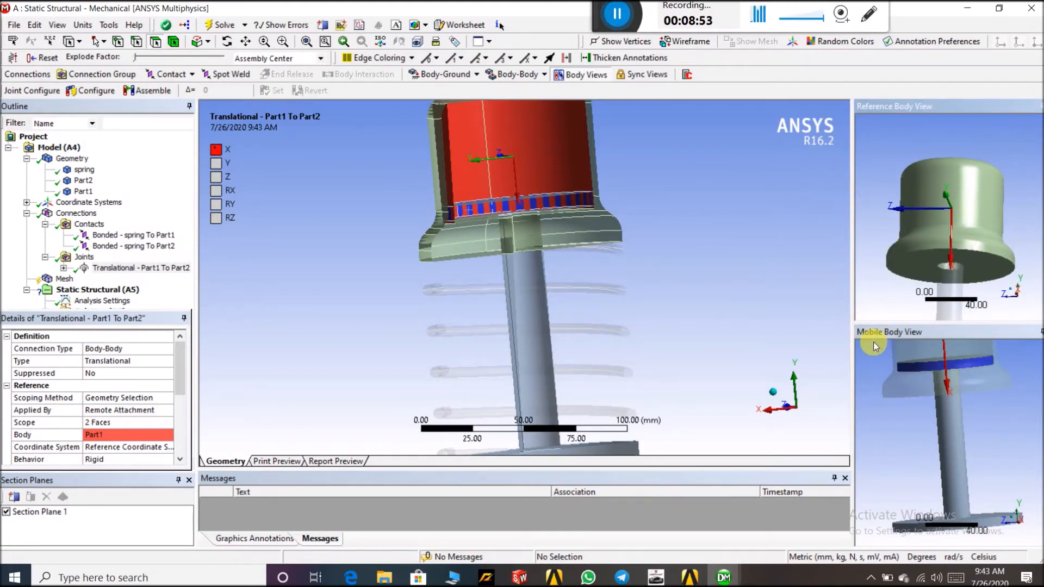
middle_drag(912, 426, 950, 340)
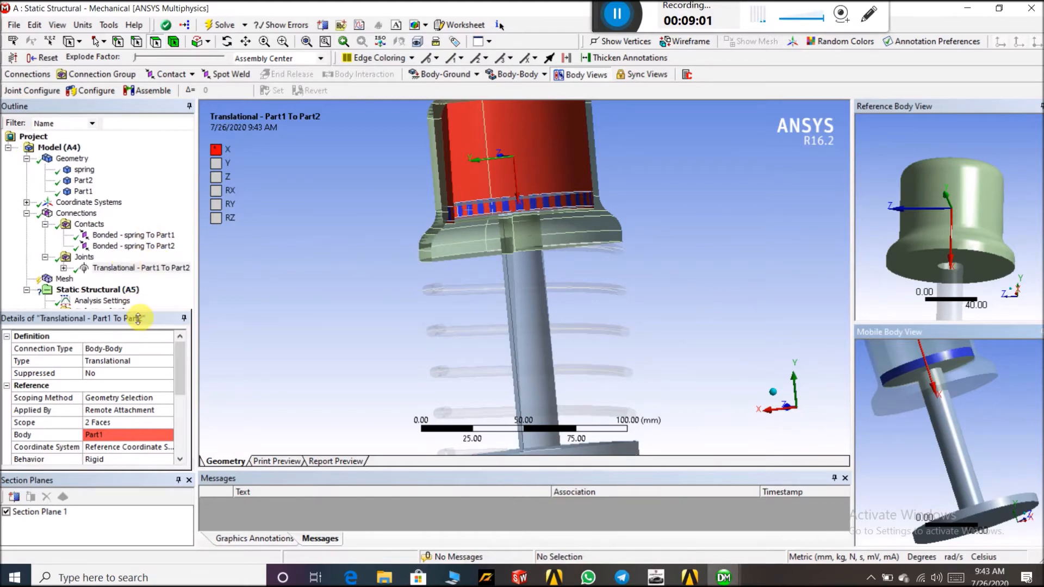
Turn off Section Plane 1 to display the full assembly
click(6, 512)
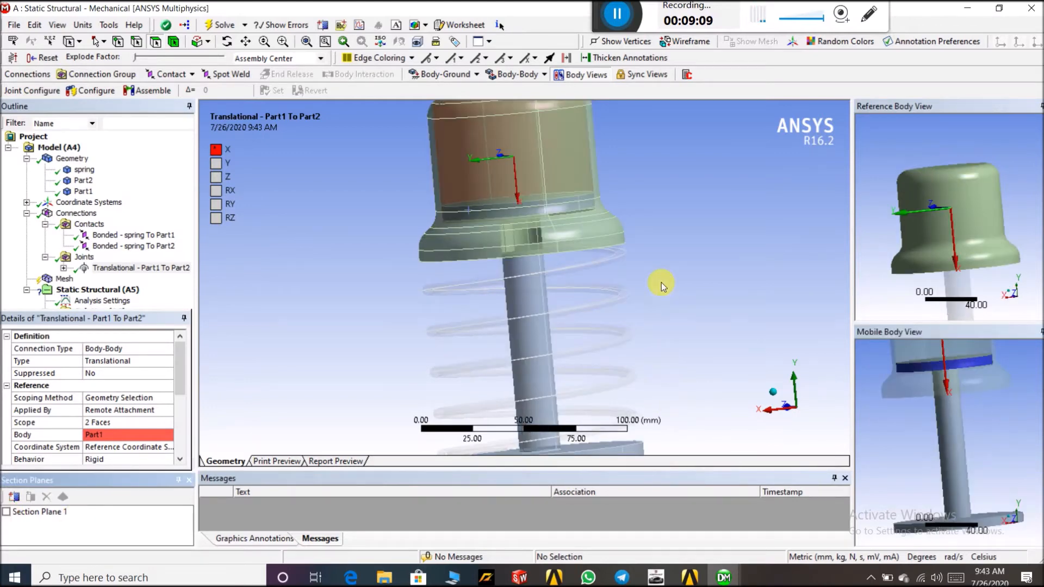
mouse_move(661, 282)
middle_down()
mouse_move(660, 229)
mouse_move(670, 266)
middle_up()
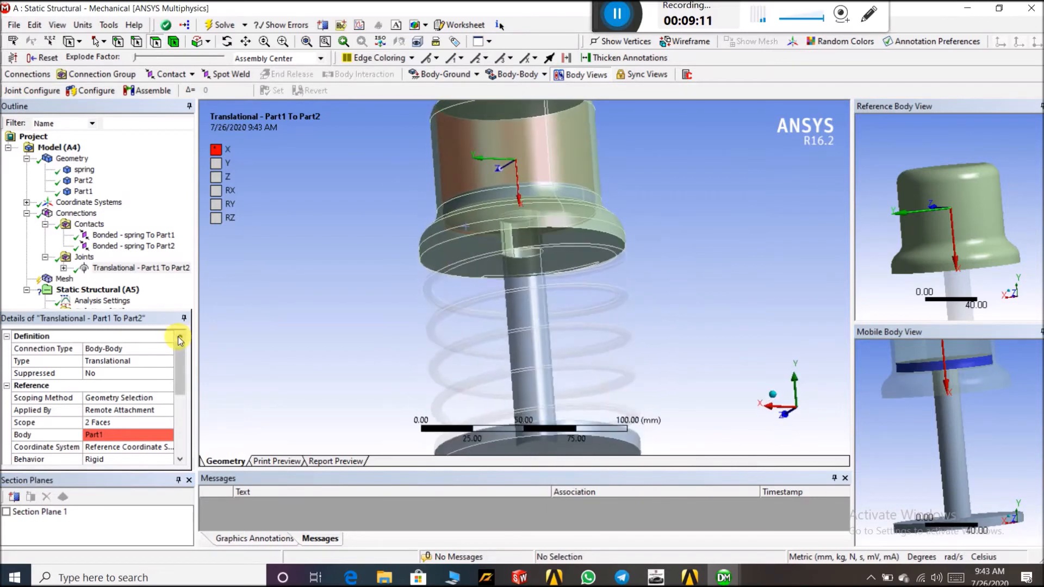
drag(142, 317, 143, 395)
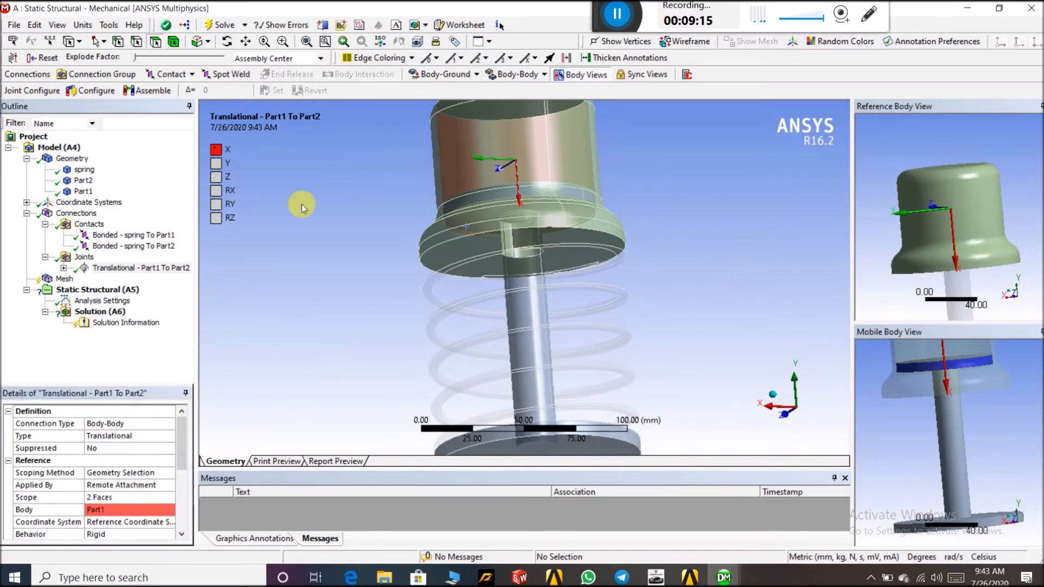
Generate the mesh for the assembly
click(59, 280)
right_click(58, 280)
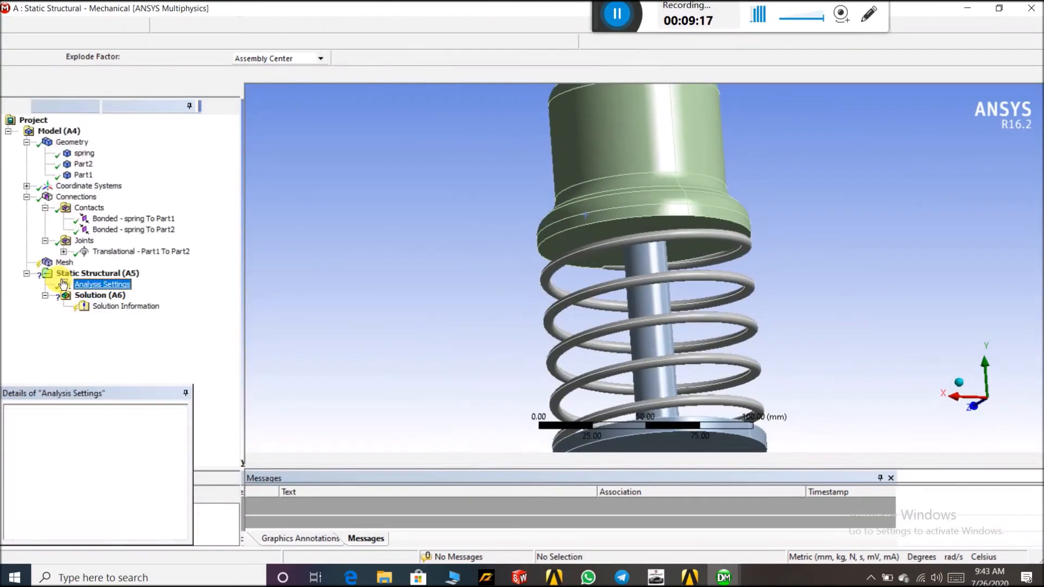
click(61, 263)
right_click(61, 263)
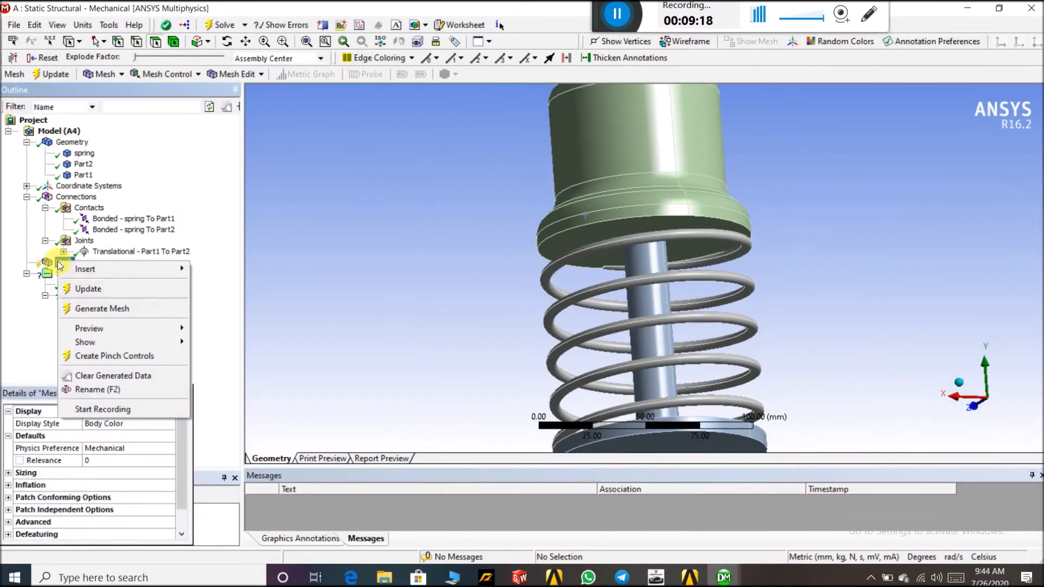
click(93, 307)
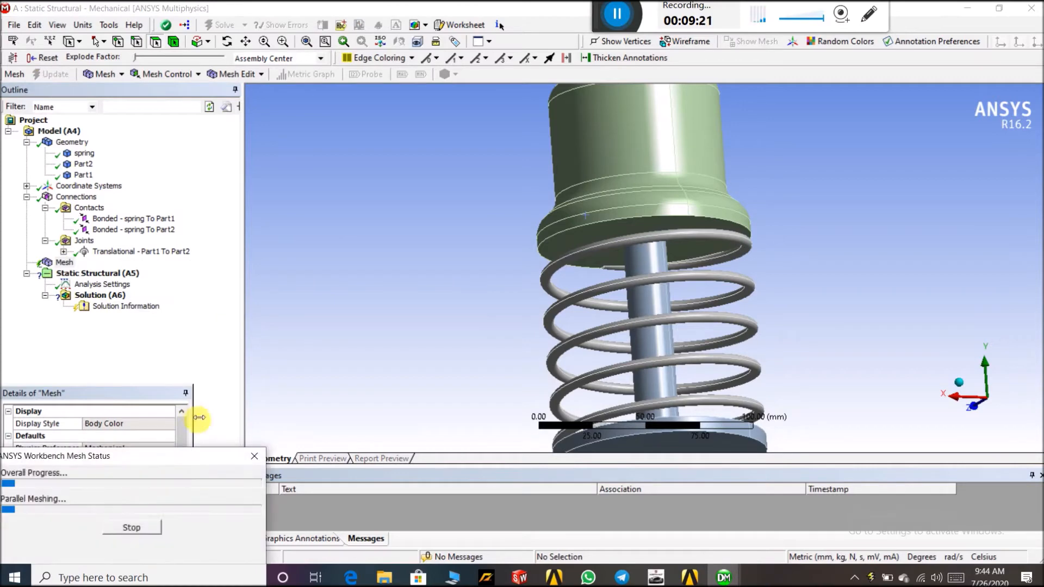
mouse_move(601, 16)
mouse_down()
mouse_move(383, 501)
mouse_move(567, 71)
mouse_move(607, 10)
mouse_up()
scroll(736, 237, down, 2)
mouse_move(771, 236)
middle_down()
mouse_move(811, 303)
mouse_move(818, 239)
mouse_move(786, 226)
middle_up()
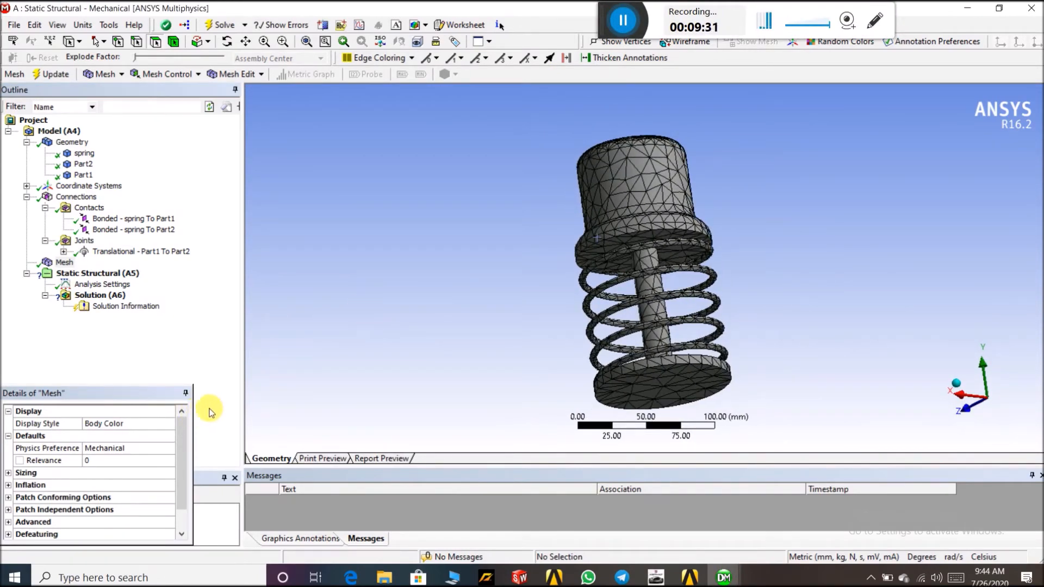
Expand and review the mesh Sizing settings
drag(193, 407, 238, 408)
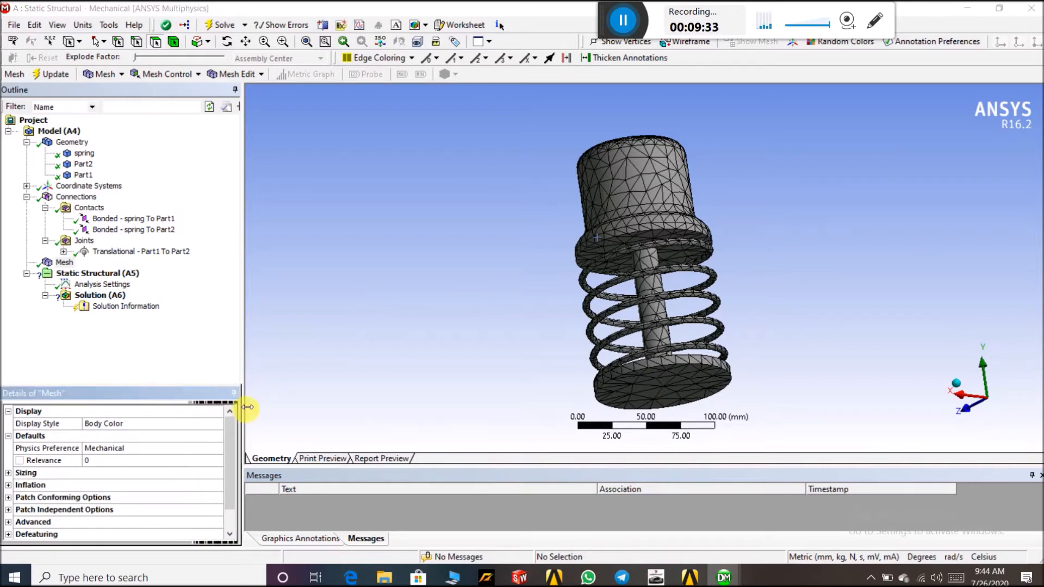
click(59, 474)
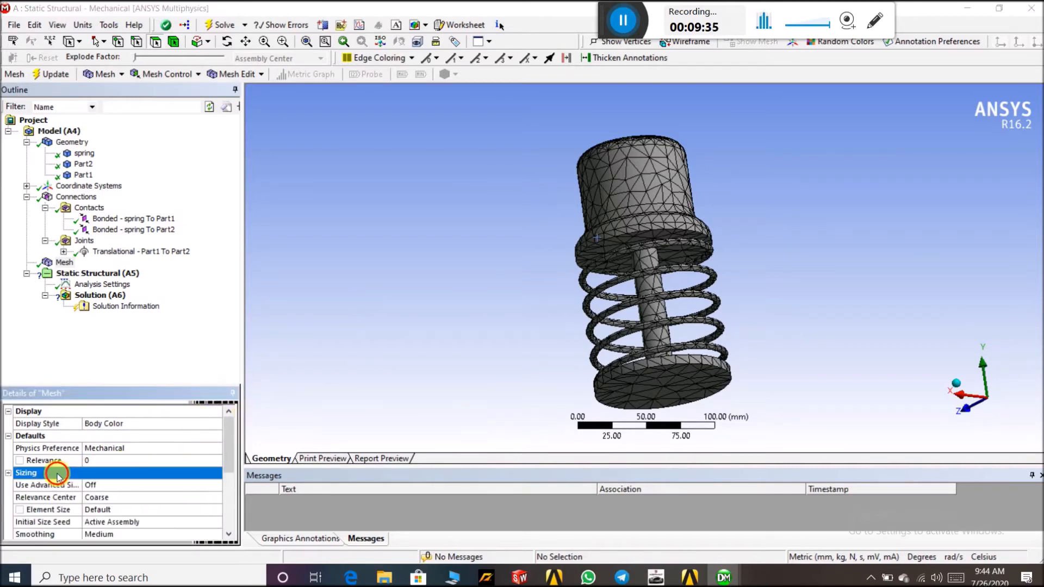
scroll(141, 483, down, 2)
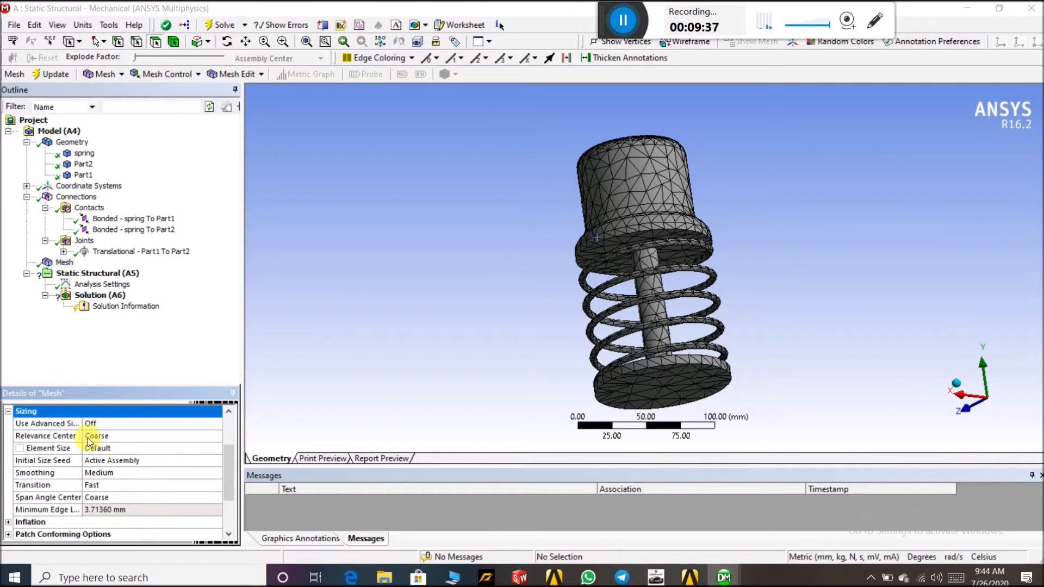
drag(81, 423, 147, 422)
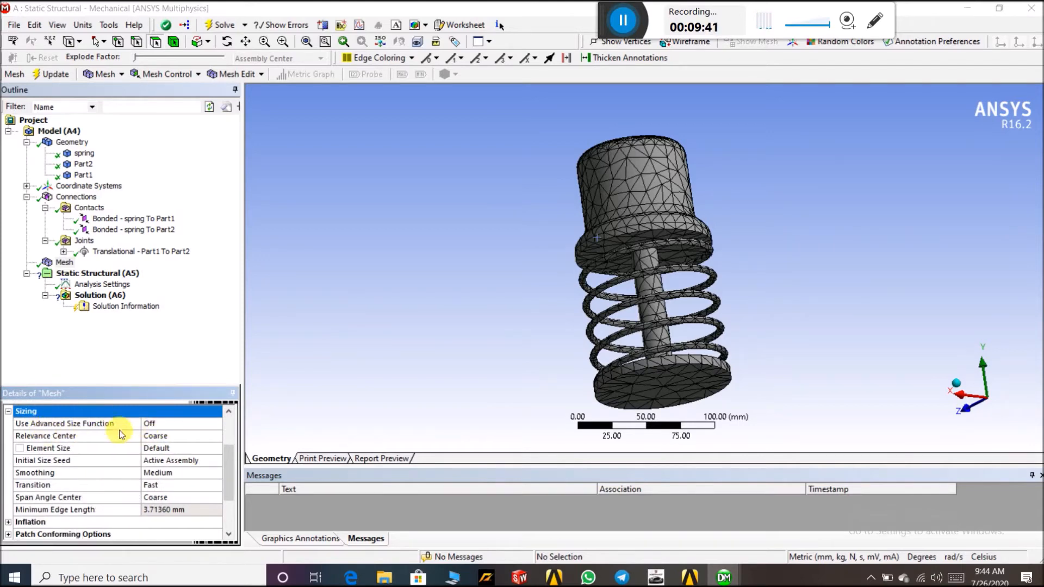
Review the Use Advanced Size Function and Relevance Center options in the mesh sizing settings
click(201, 426)
click(217, 424)
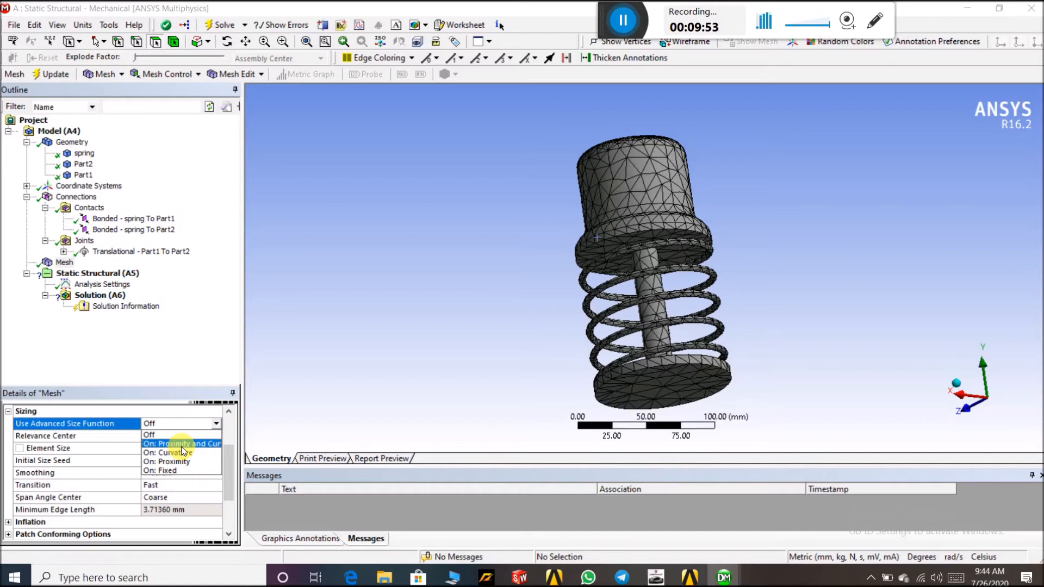
click(187, 359)
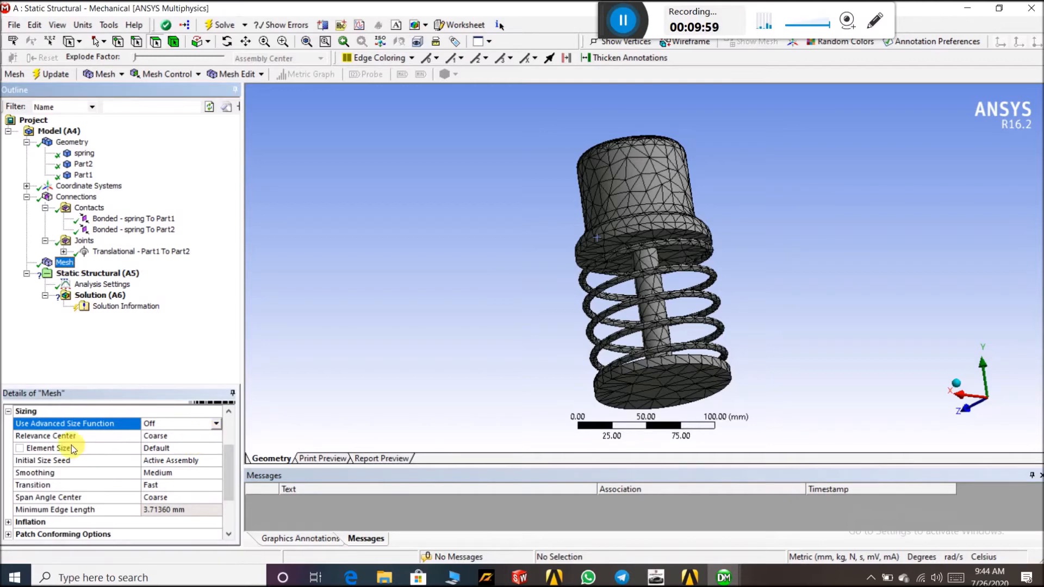
scroll(641, 191, up, 3)
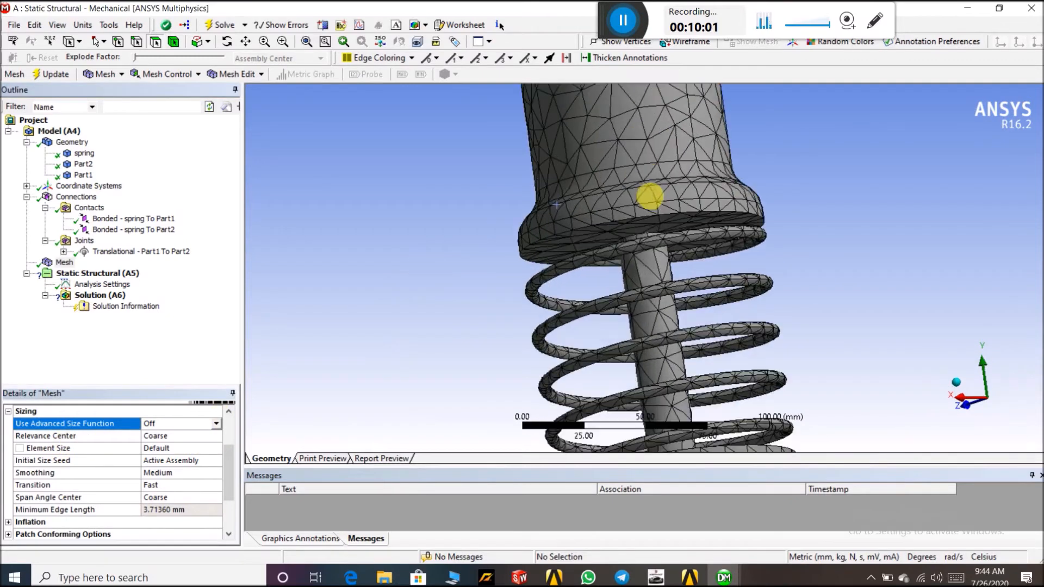
middle_drag(646, 148, 651, 133)
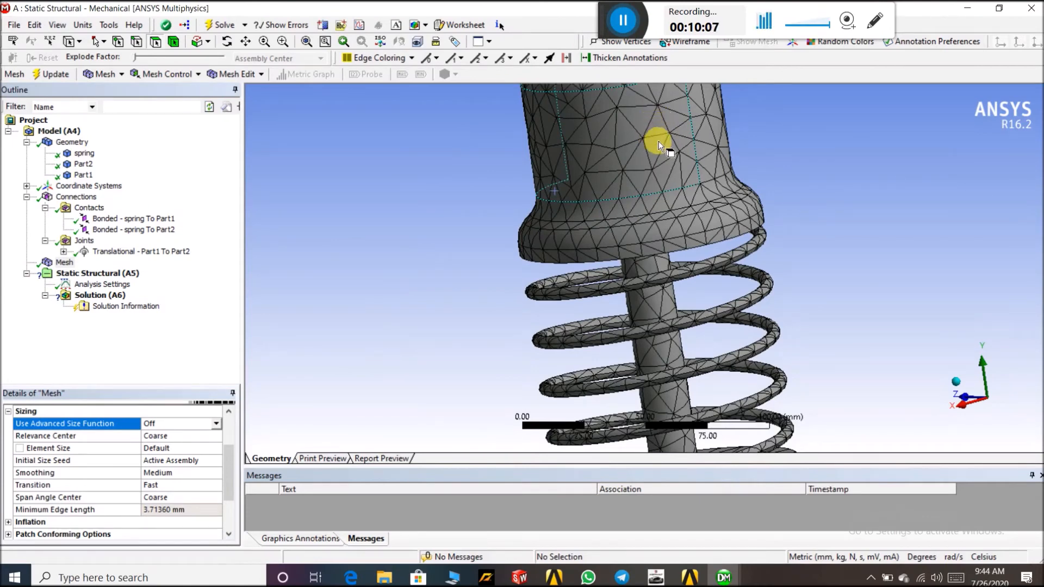
click(190, 438)
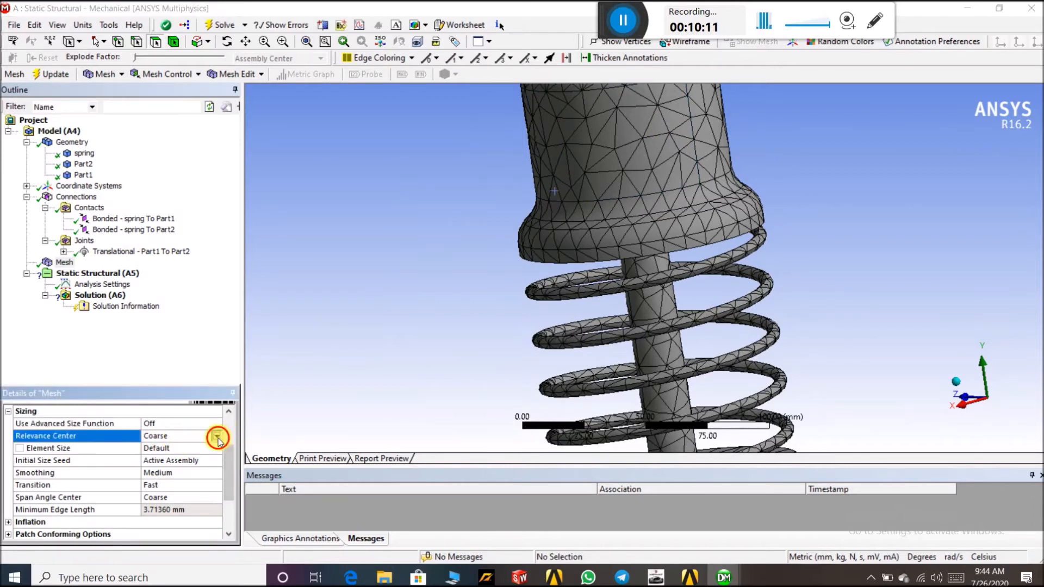
click(217, 438)
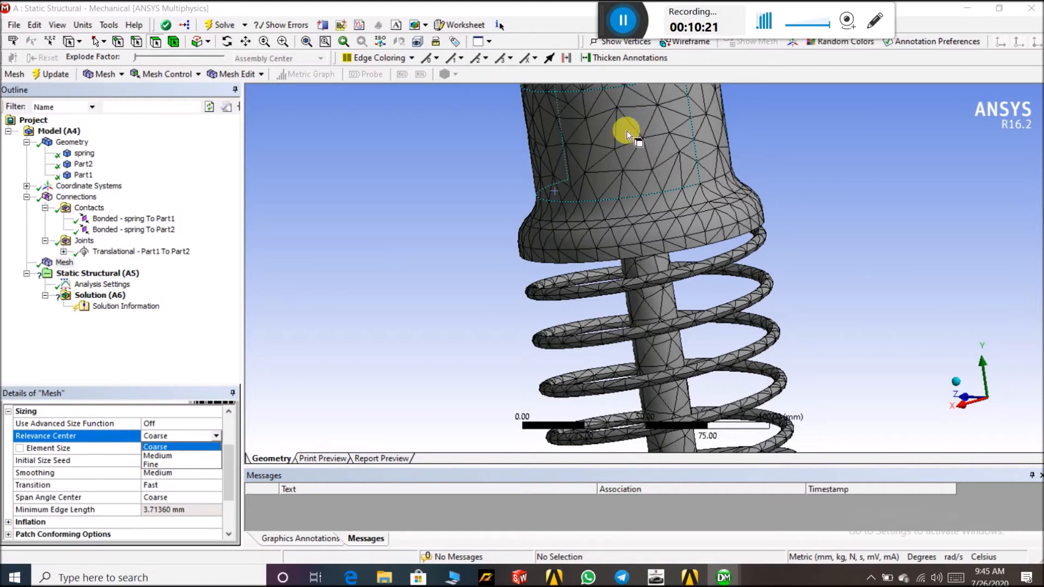
click(285, 291)
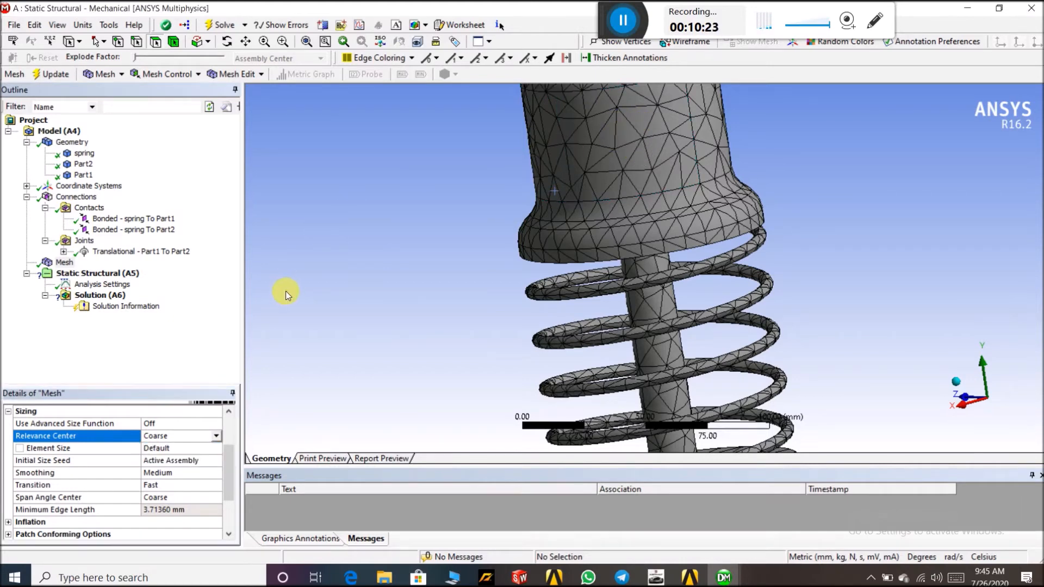
scroll(466, 311, down, 3)
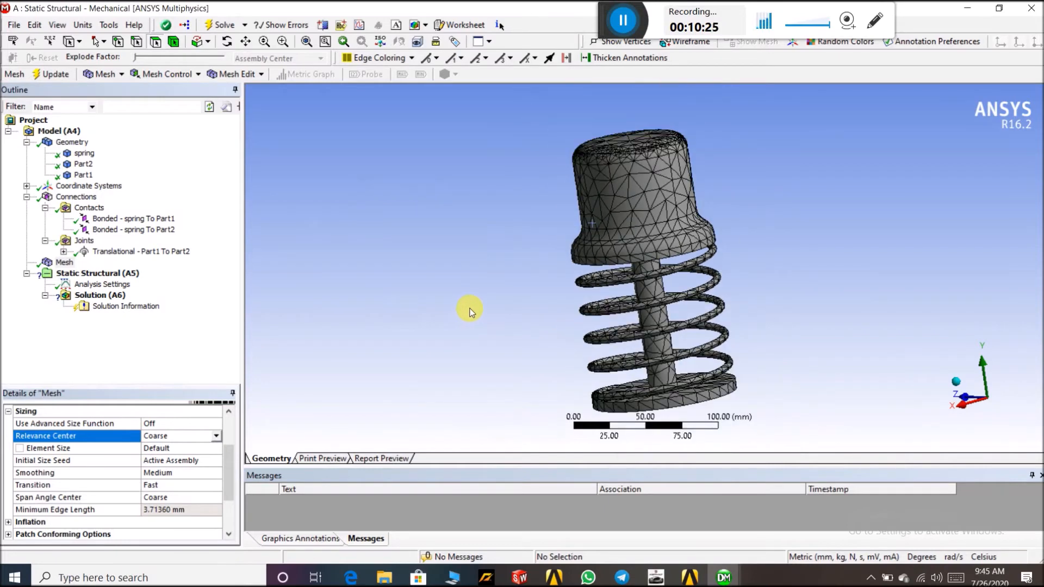
Insert a Fixed Support under the Static Structural analysis
click(79, 273)
right_click(81, 274)
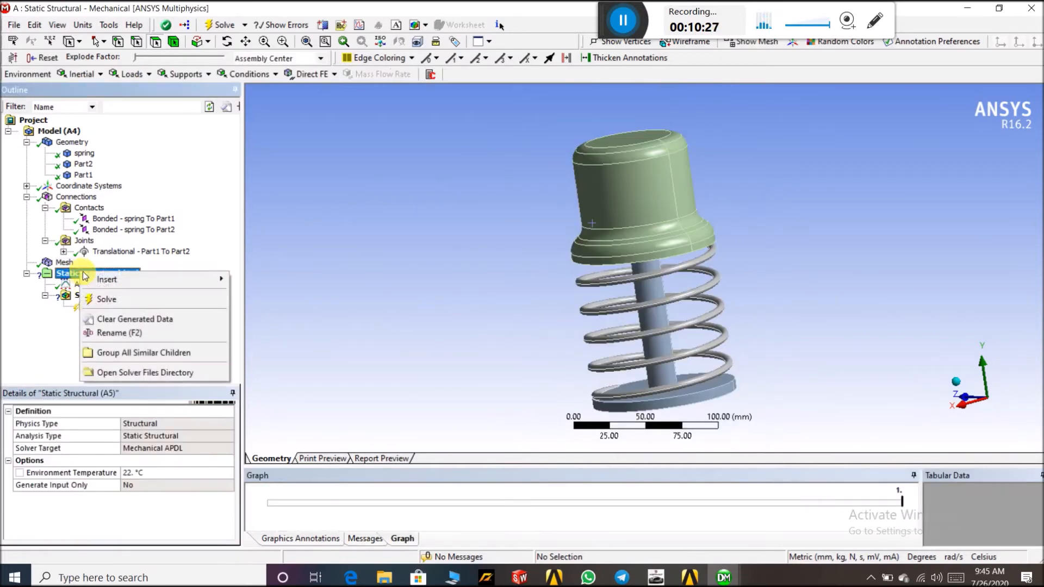
mouse_move(200, 282)
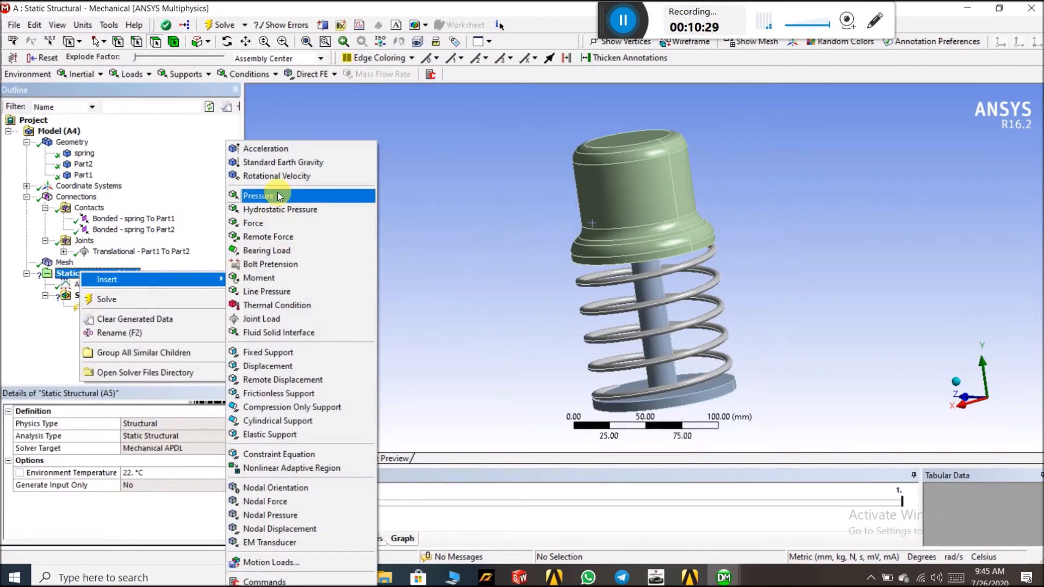
click(287, 353)
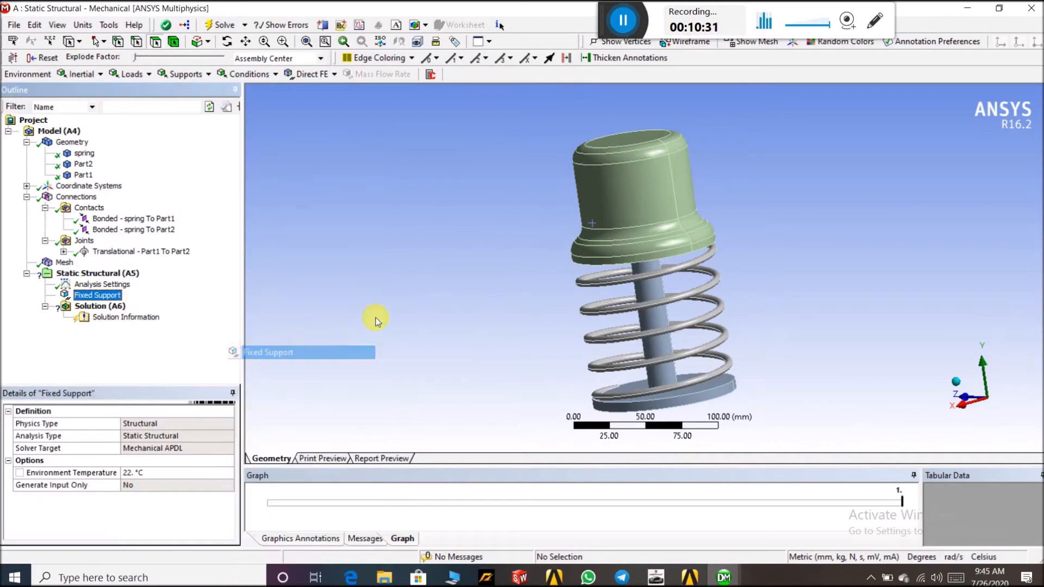
middle_drag(458, 322, 456, 282)
scroll(767, 158, down, 3)
middle_drag(775, 163, 715, 315)
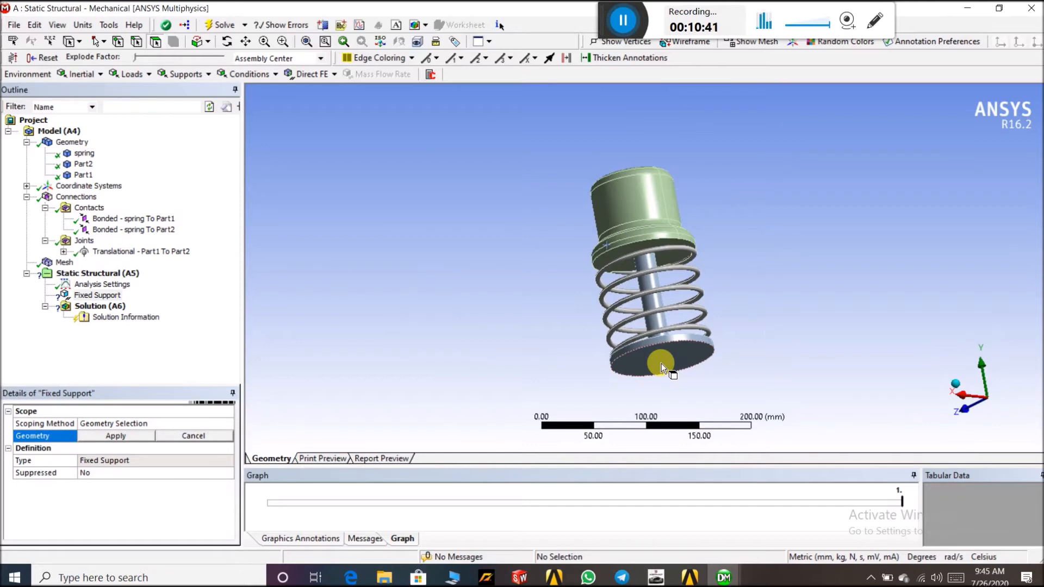
middle_drag(834, 275, 732, 353)
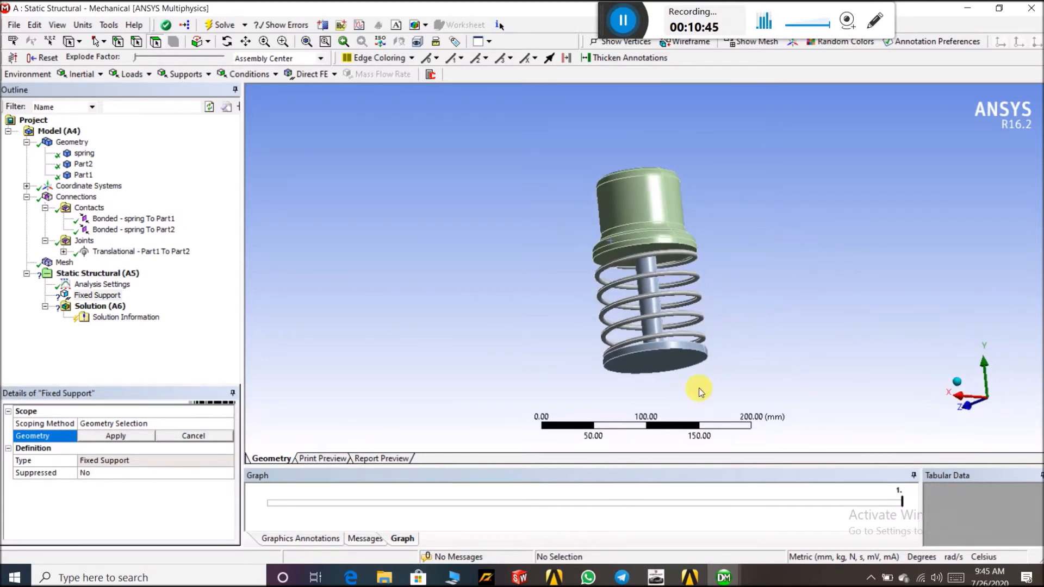
click(671, 342)
click(682, 351)
ctrl+click(681, 356)
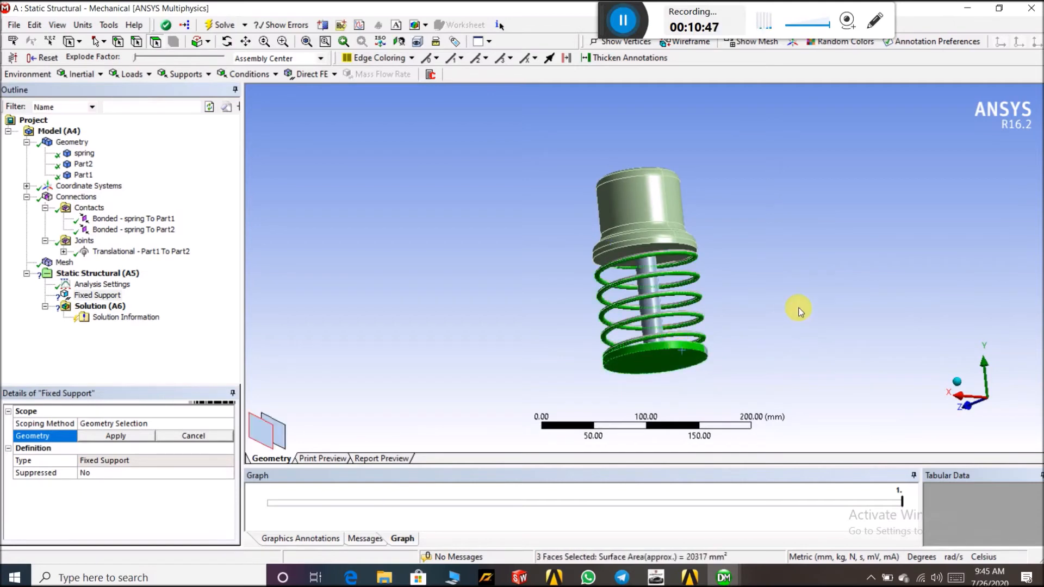
click(801, 311)
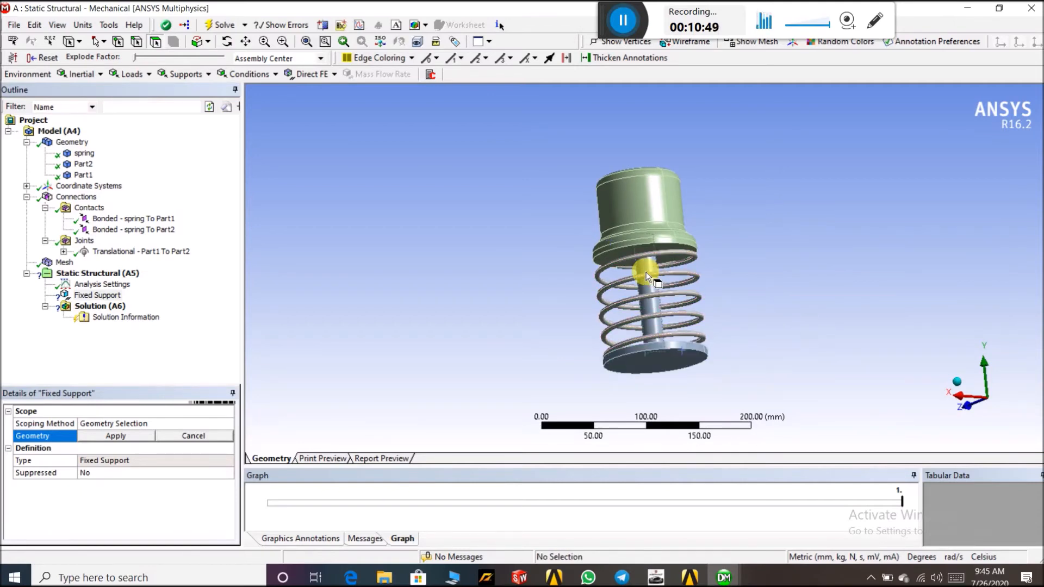
drag(95, 397, 99, 269)
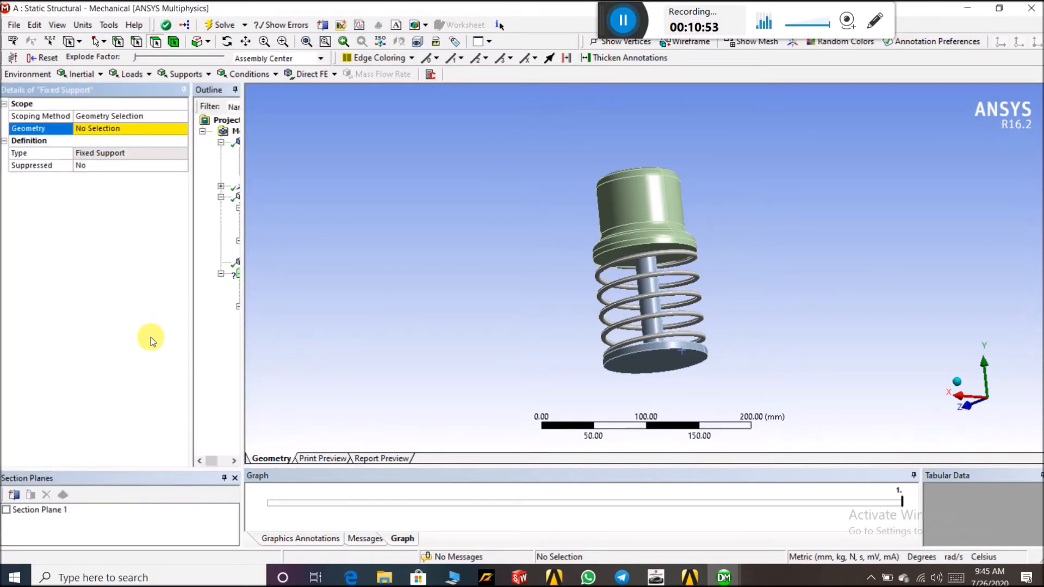
double_click(116, 90)
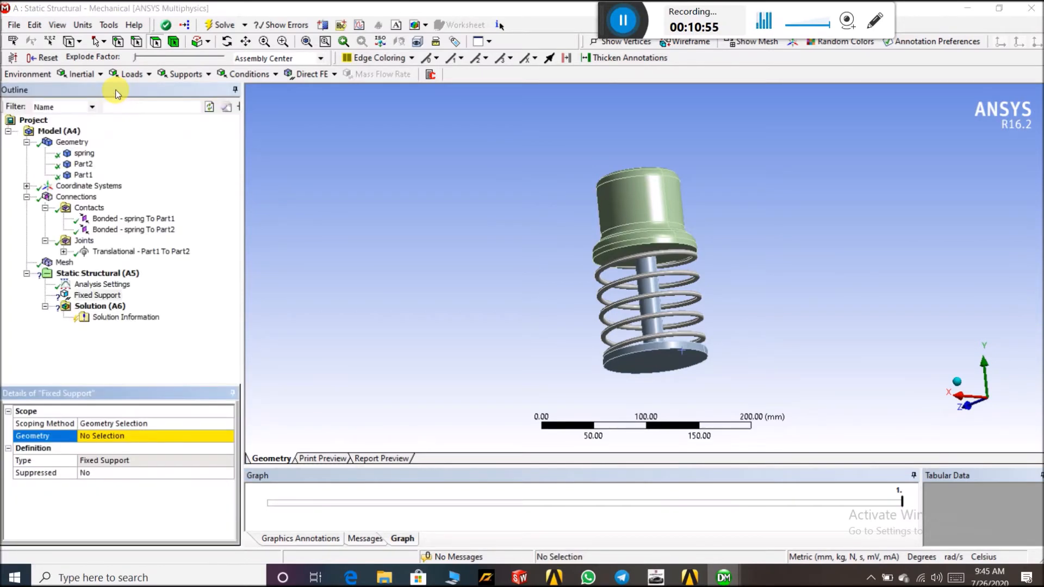
drag(113, 389, 68, 276)
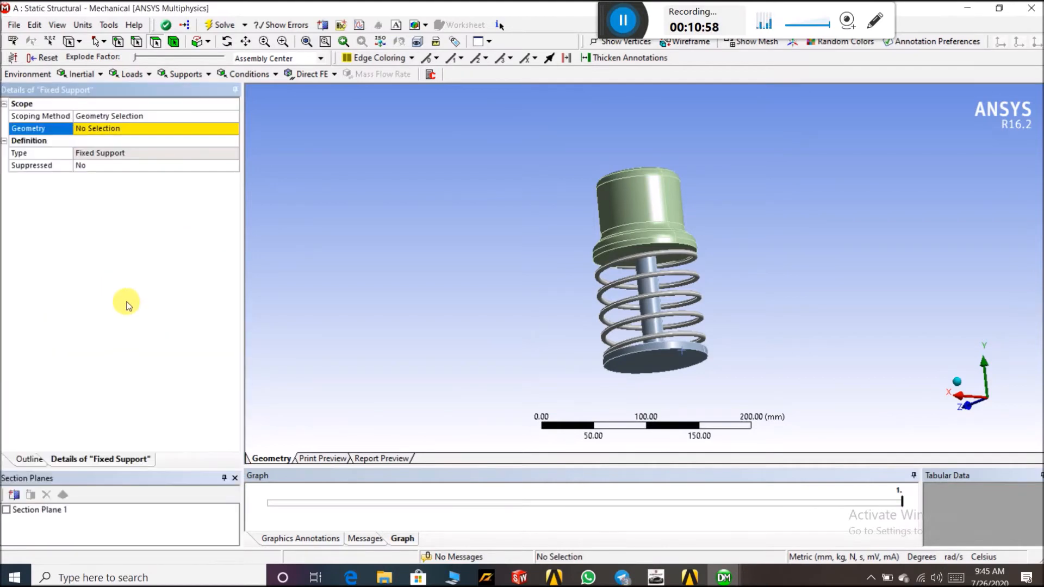
double_click(119, 93)
drag(135, 387, 141, 313)
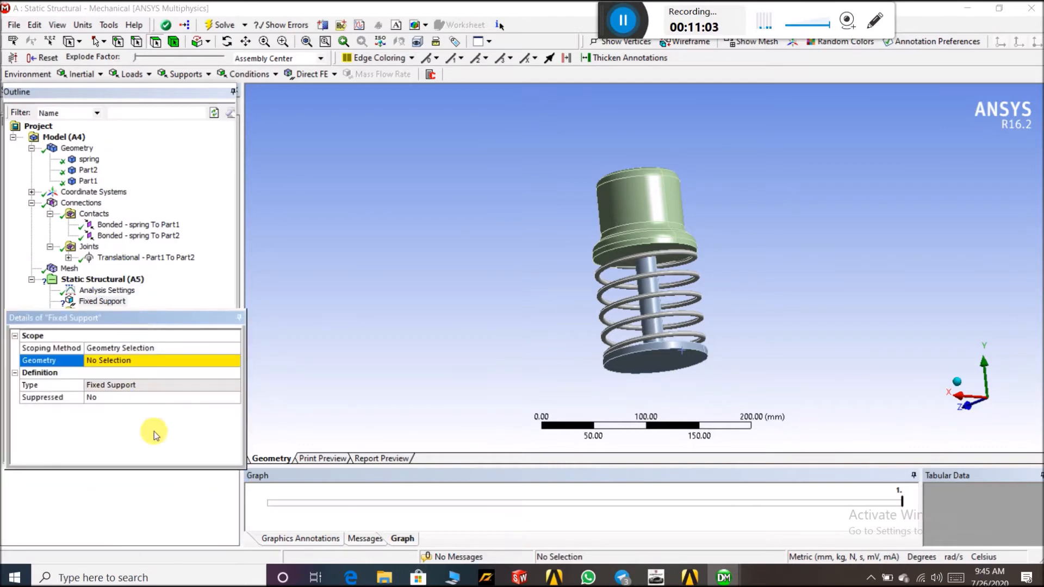
drag(170, 320, 262, 253)
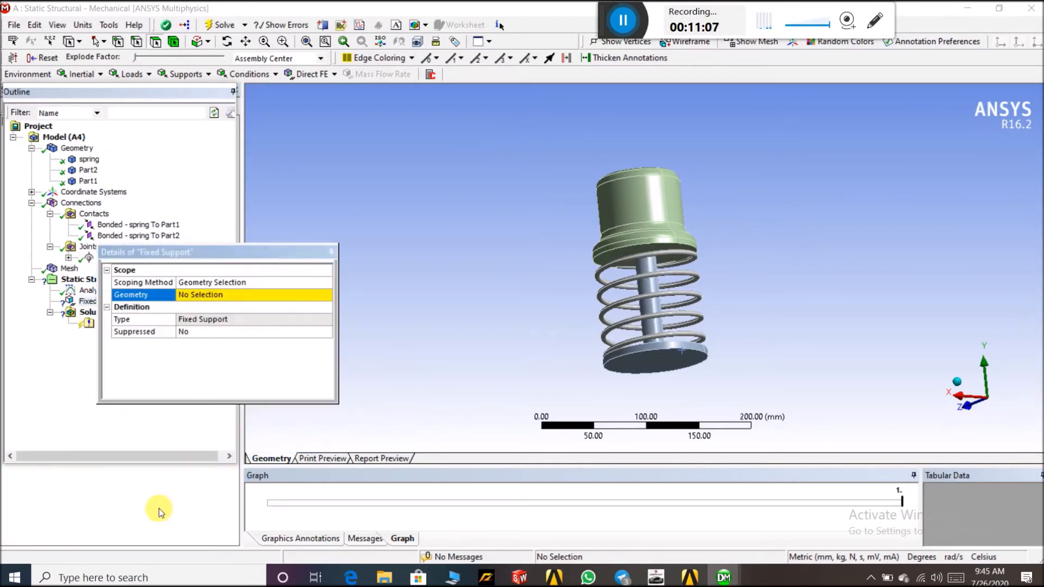
click(325, 25)
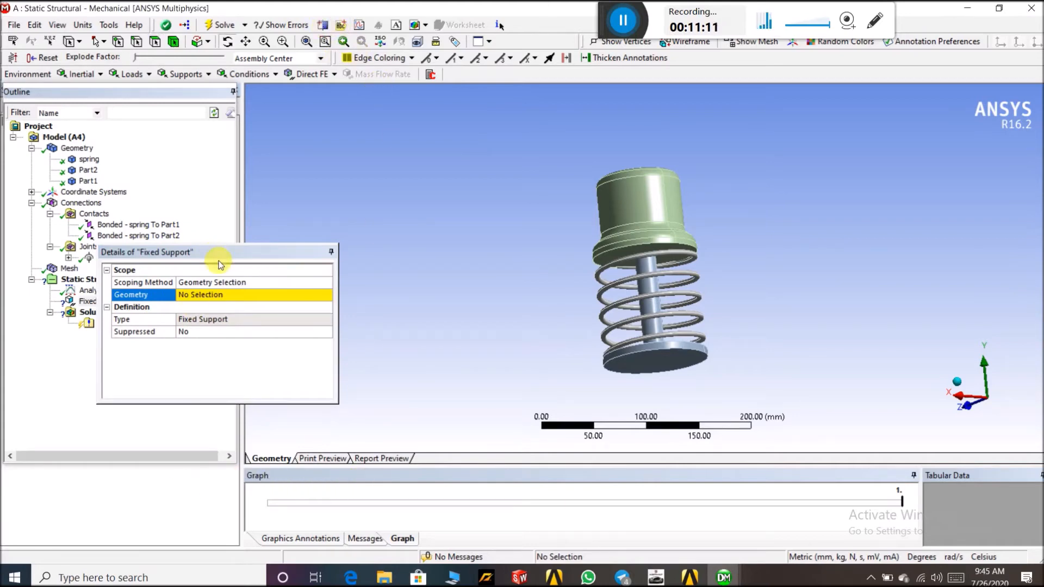
double_click(129, 88)
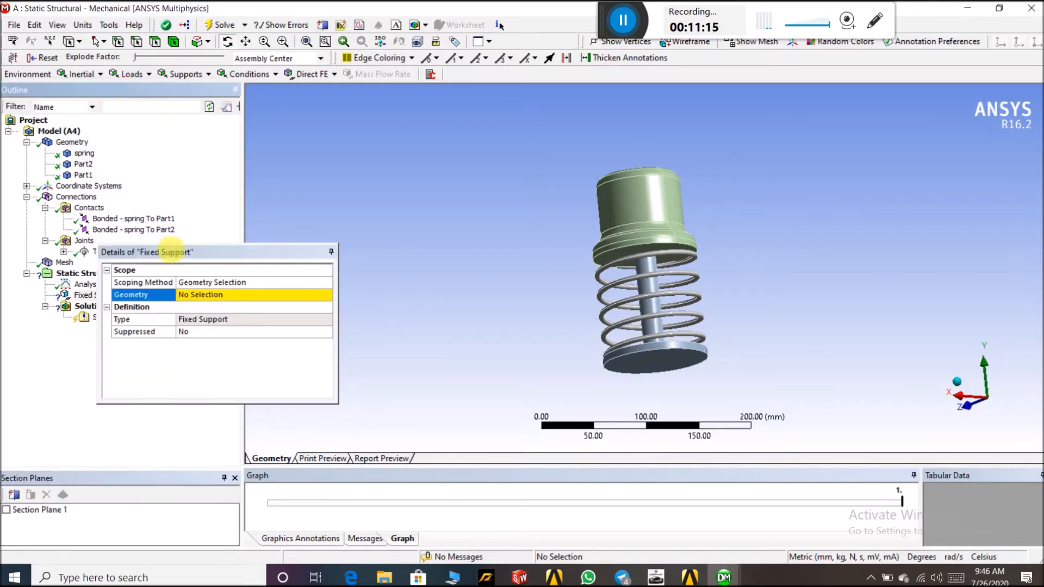
Turn on Section Plane 1 and orbit around the sectioned assembly
click(6, 510)
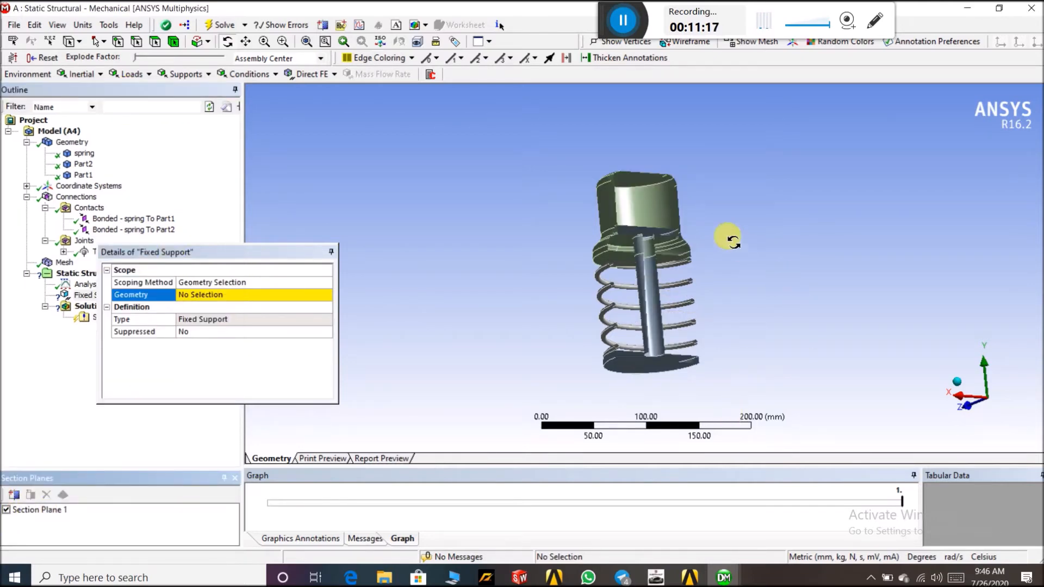
drag(729, 236, 659, 400)
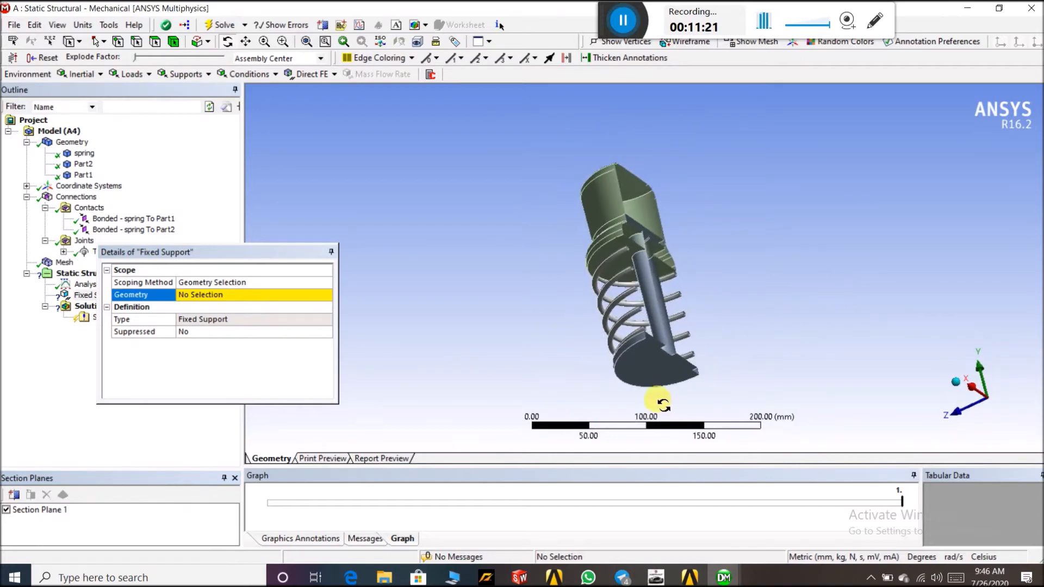
drag(675, 349, 731, 256)
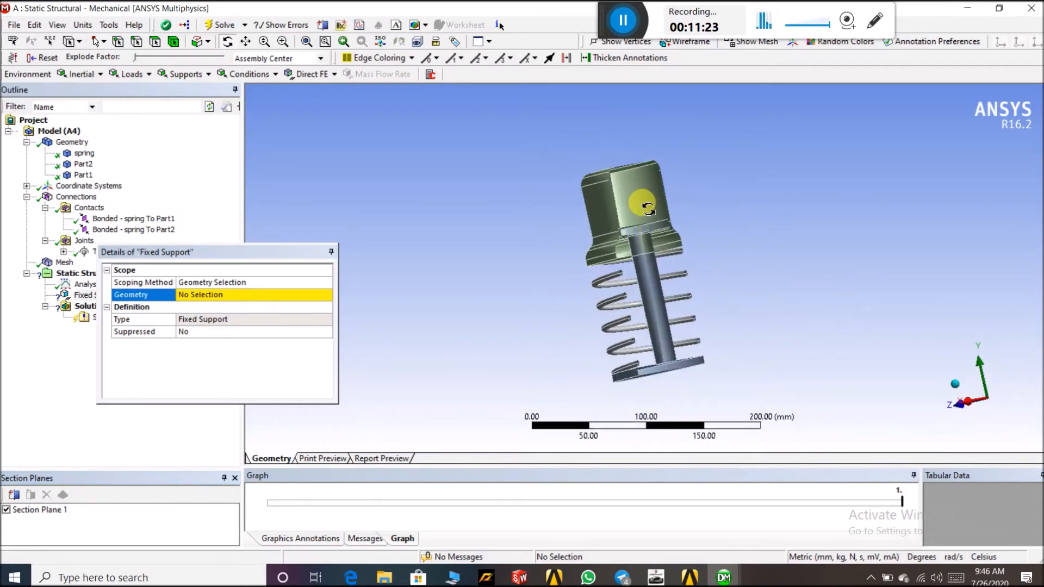
drag(776, 213, 682, 206)
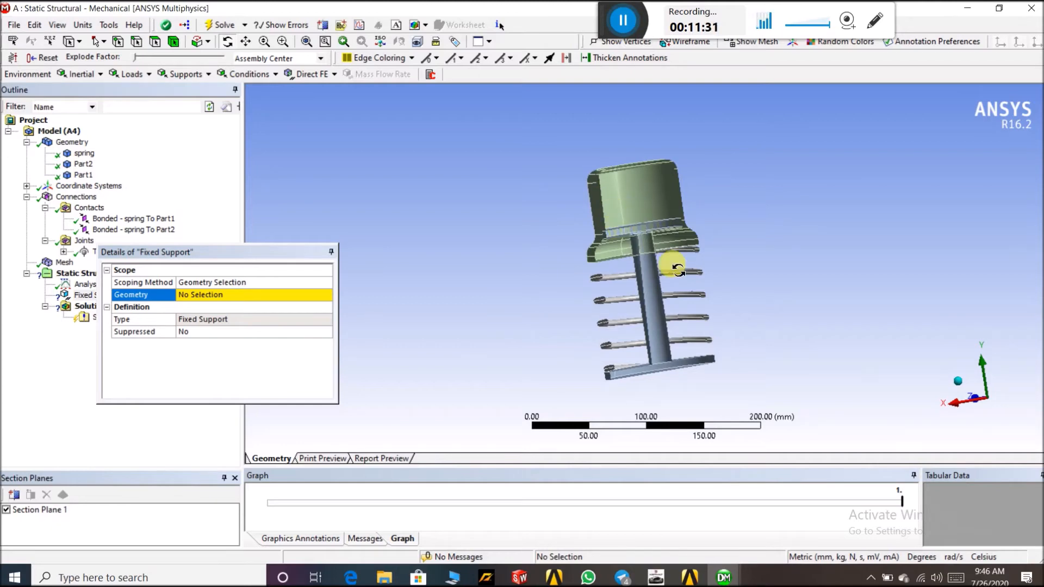
mouse_move(760, 380)
mouse_down()
mouse_move(759, 356)
mouse_move(753, 373)
mouse_up()
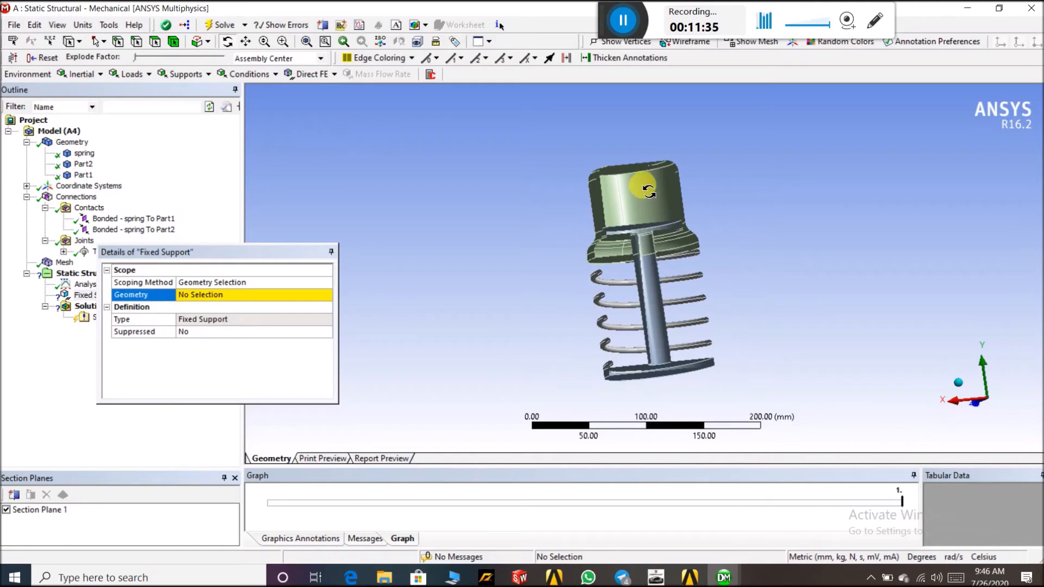
drag(762, 310, 840, 316)
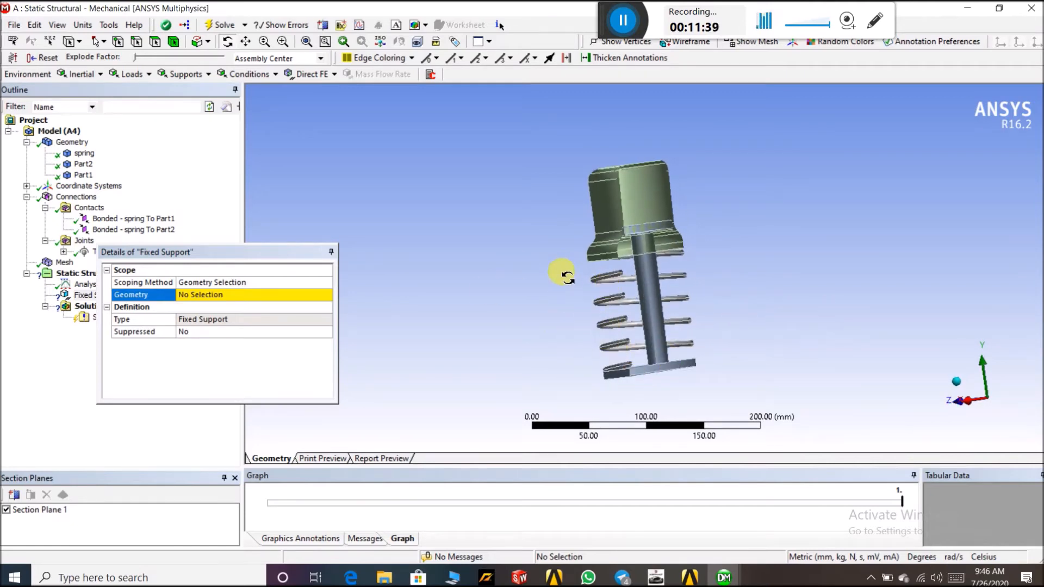
Turn off Section Plane 1 to show the full assembly again
drag(260, 252, 158, 385)
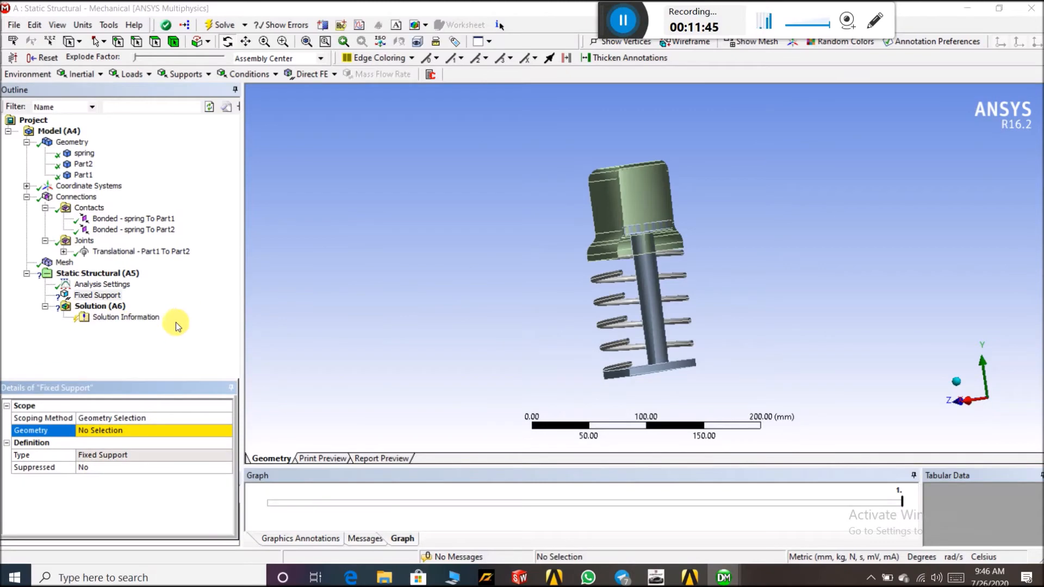
middle_drag(539, 280, 790, 273)
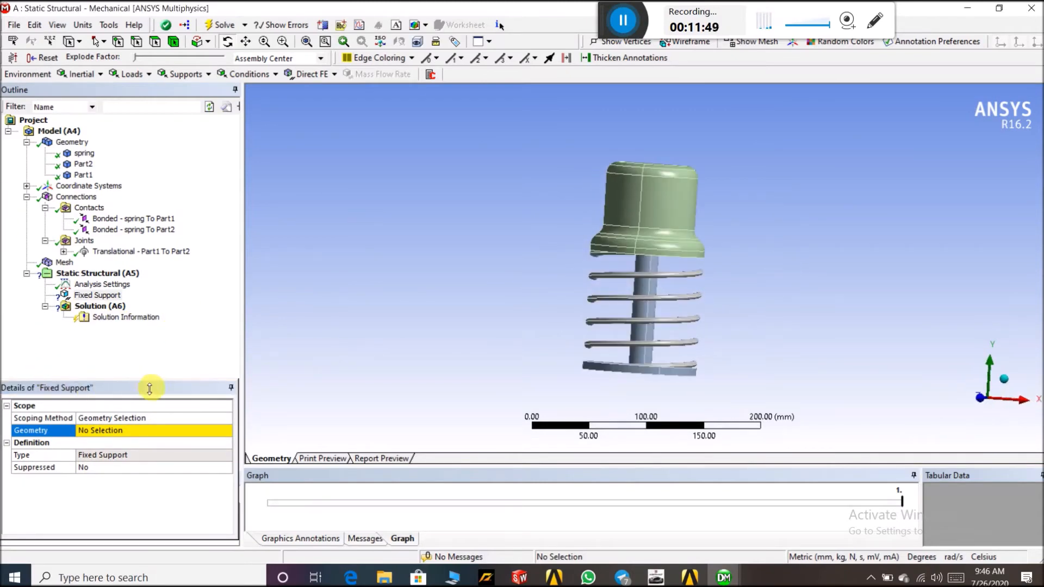
drag(155, 390, 214, 265)
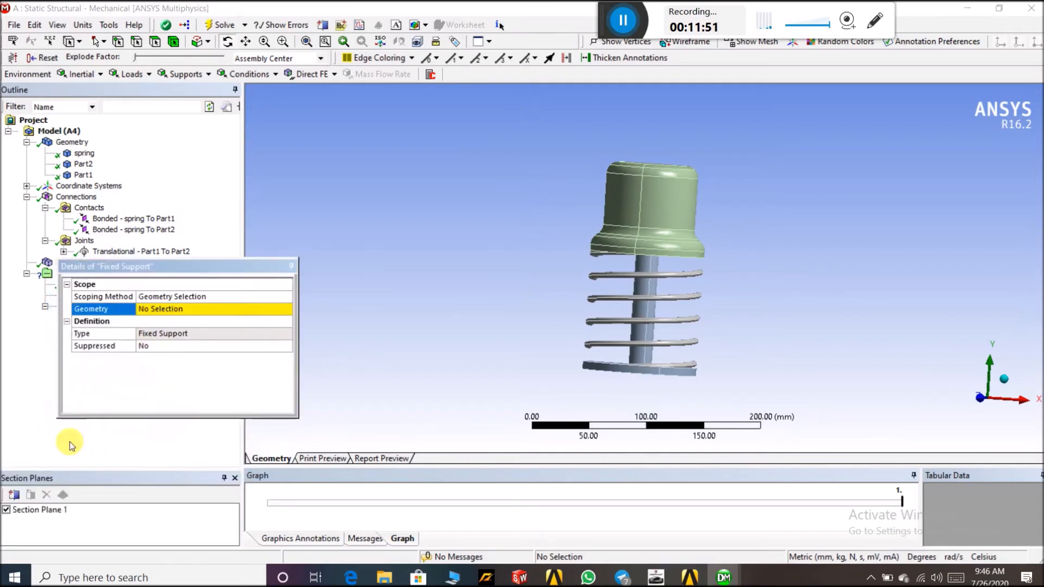
click(7, 510)
drag(246, 266, 184, 386)
drag(658, 306, 635, 290)
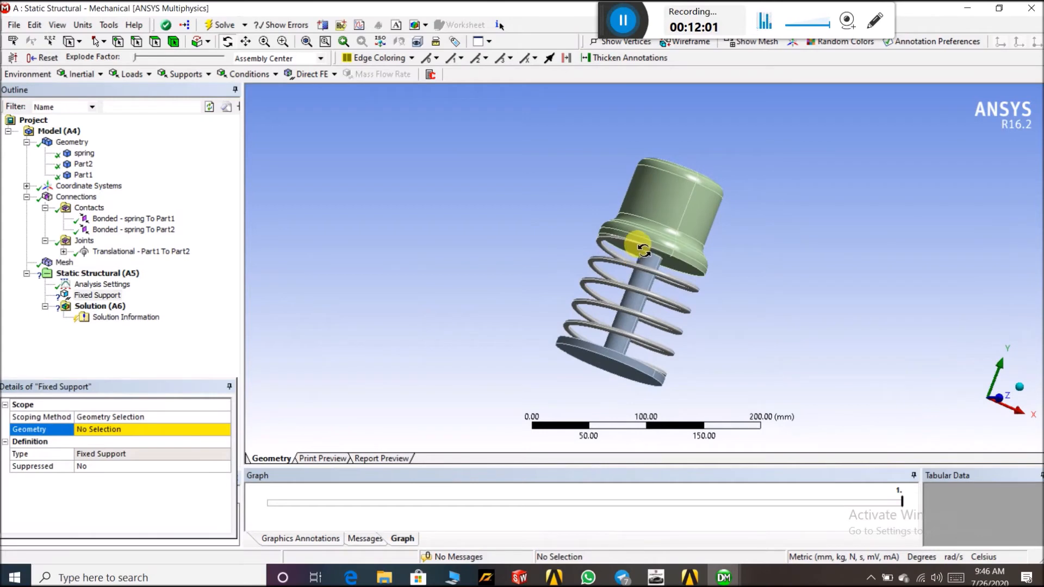
Hide the Part1 body to expose the spring and the base of Part2 for the fixed support
click(84, 174)
right_click(83, 175)
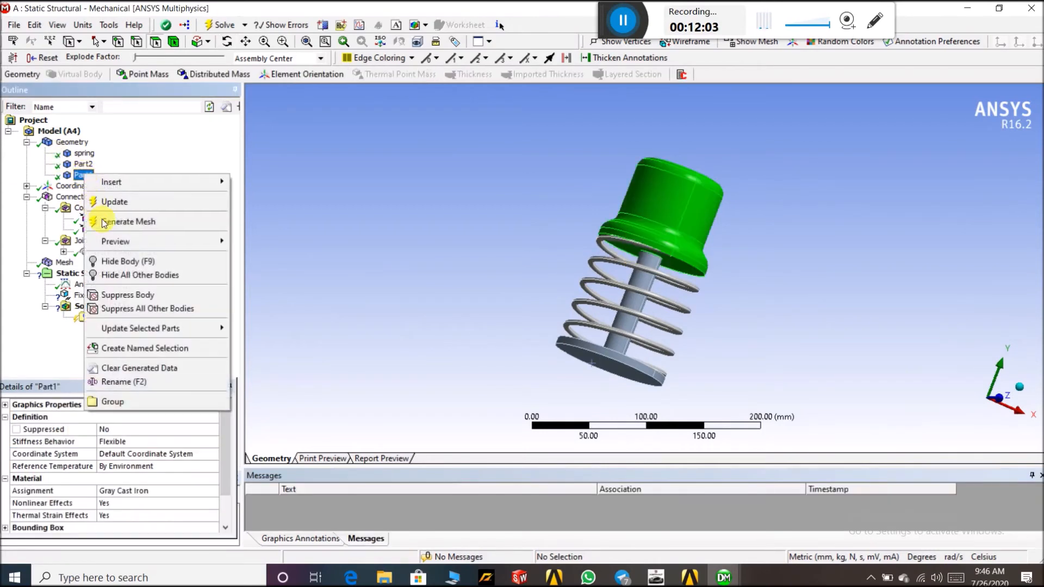
click(136, 263)
mouse_move(466, 256)
mouse_down()
mouse_move(494, 239)
mouse_move(478, 251)
mouse_up()
scroll(674, 286, up, 3)
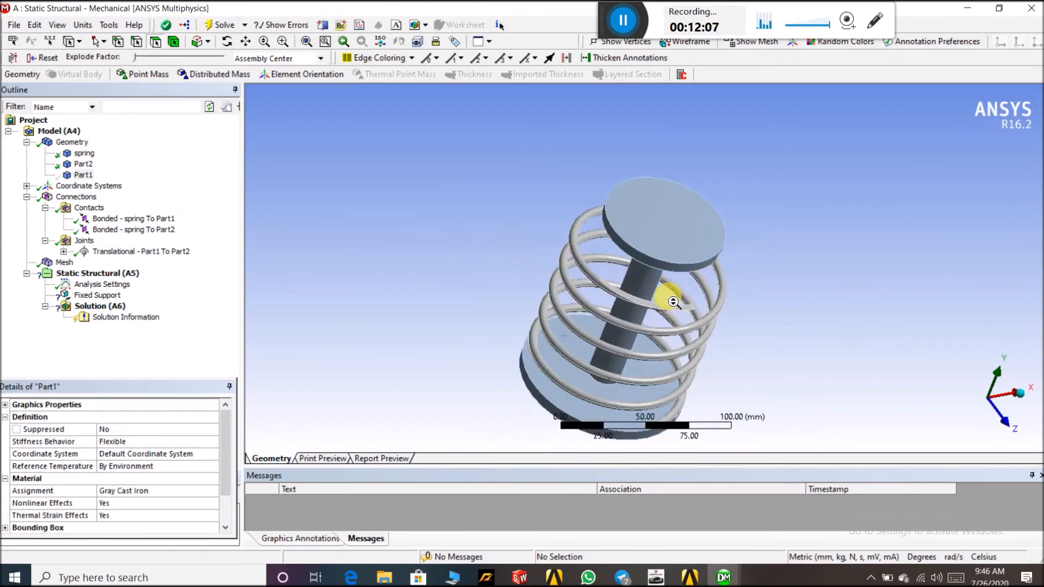
click(98, 295)
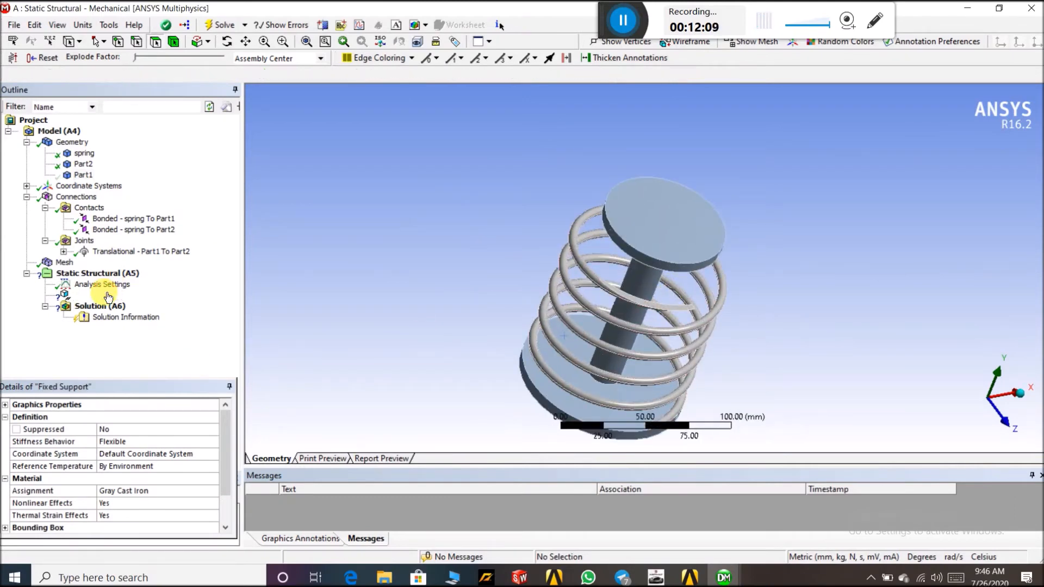
Assign the Fixed Support to a face at the base of Part2
click(104, 428)
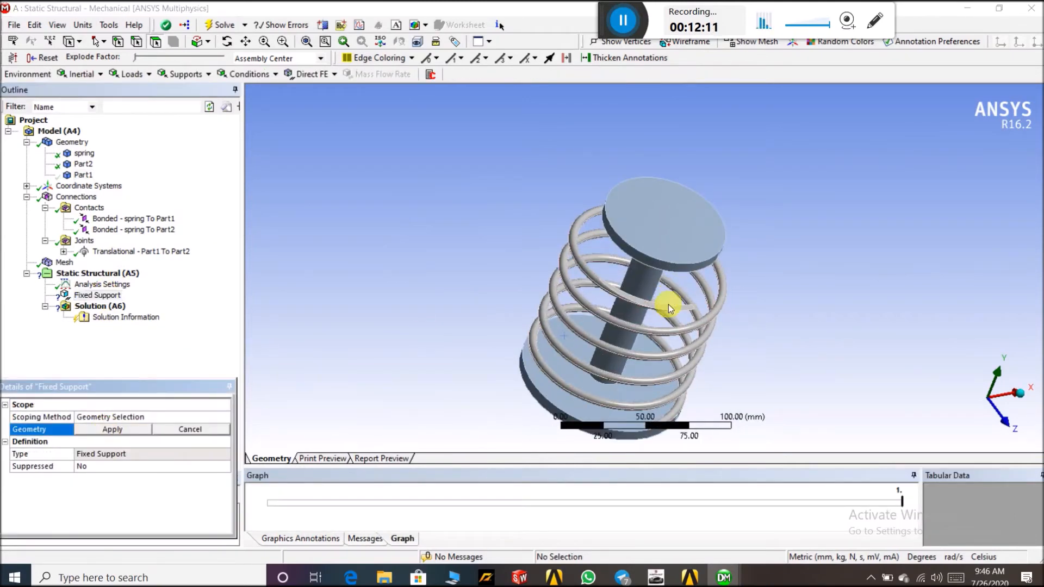
click(671, 309)
click(96, 429)
middle_drag(344, 274, 754, 216)
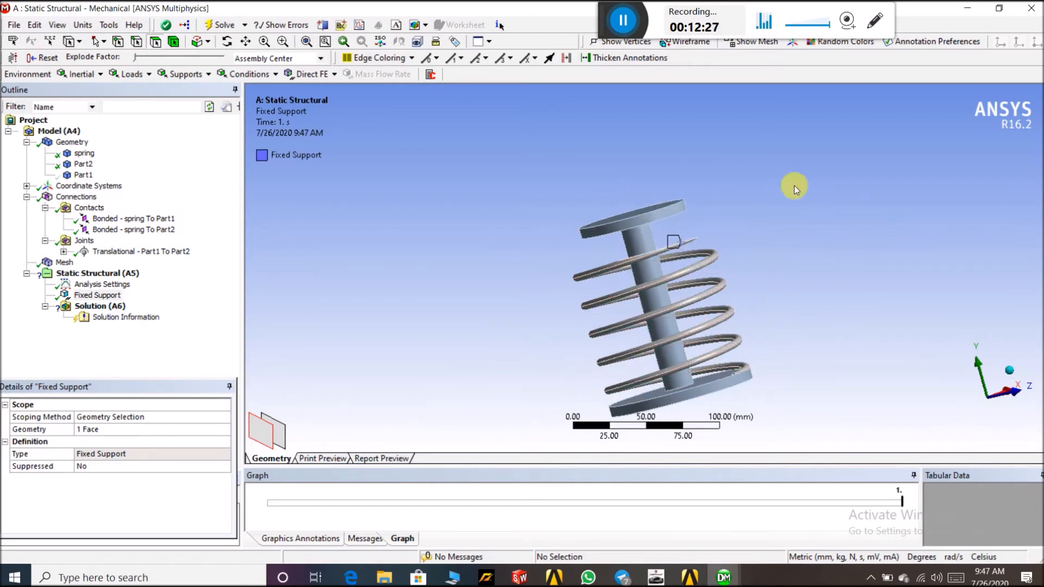
Insert a Displacement under Static Structural and apply it to the top face of the upper plate
click(123, 276)
right_click(124, 279)
mouse_move(164, 280)
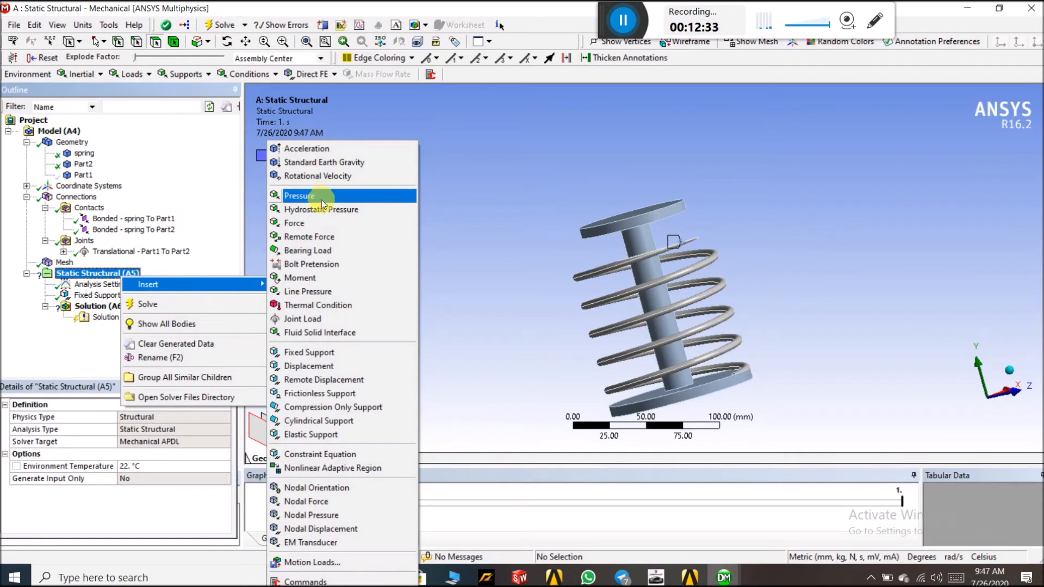
click(337, 366)
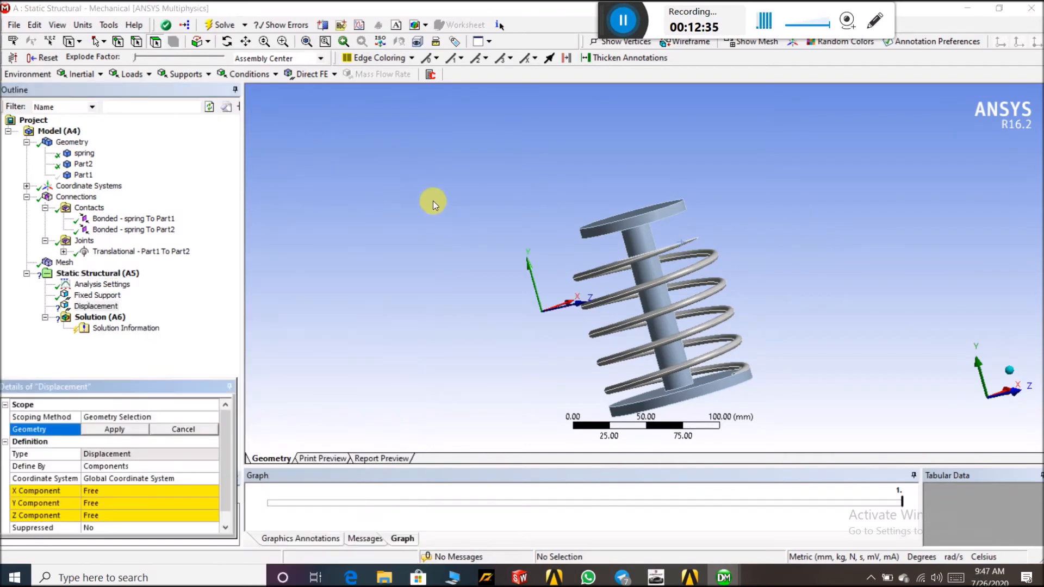
middle_drag(435, 205, 473, 207)
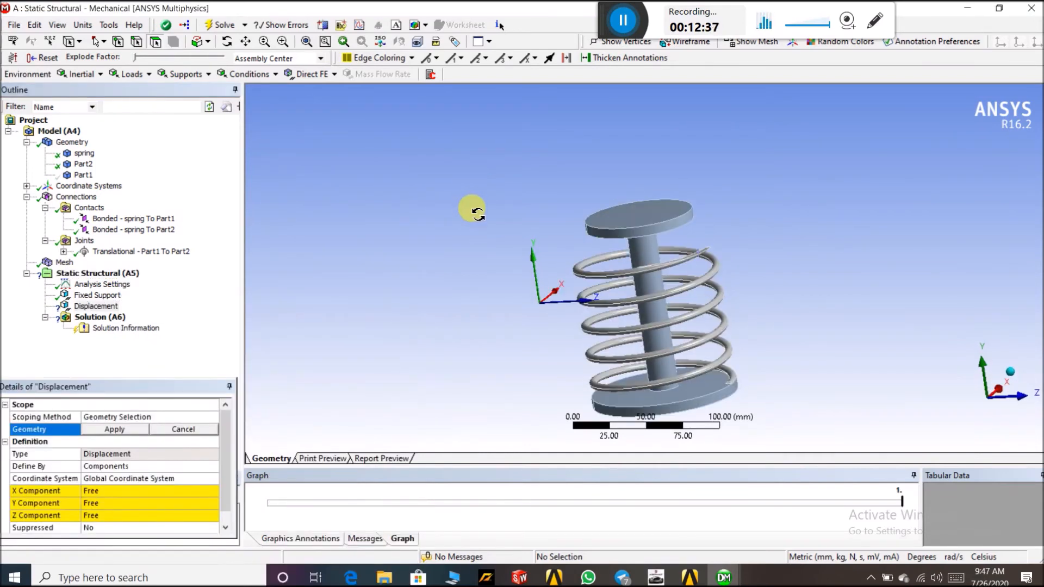
click(664, 212)
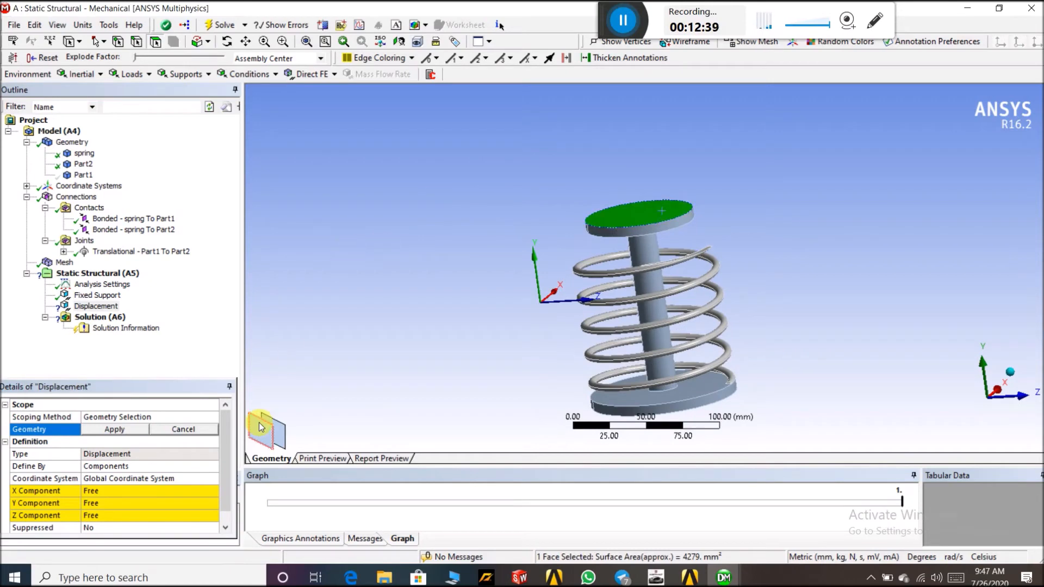
click(129, 433)
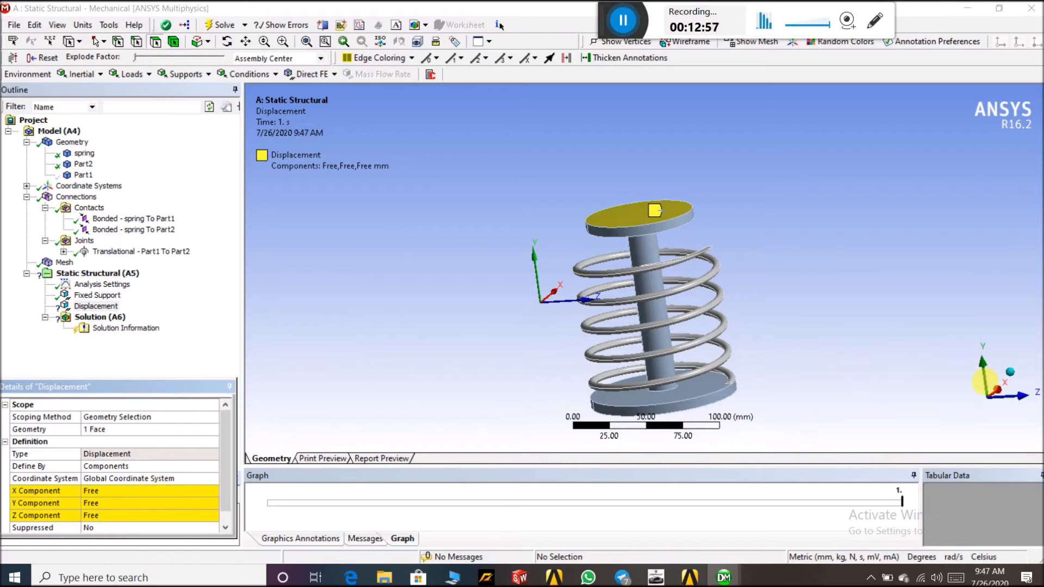
Set the displacement's Y component to 40 mm
middle_drag(789, 197, 818, 264)
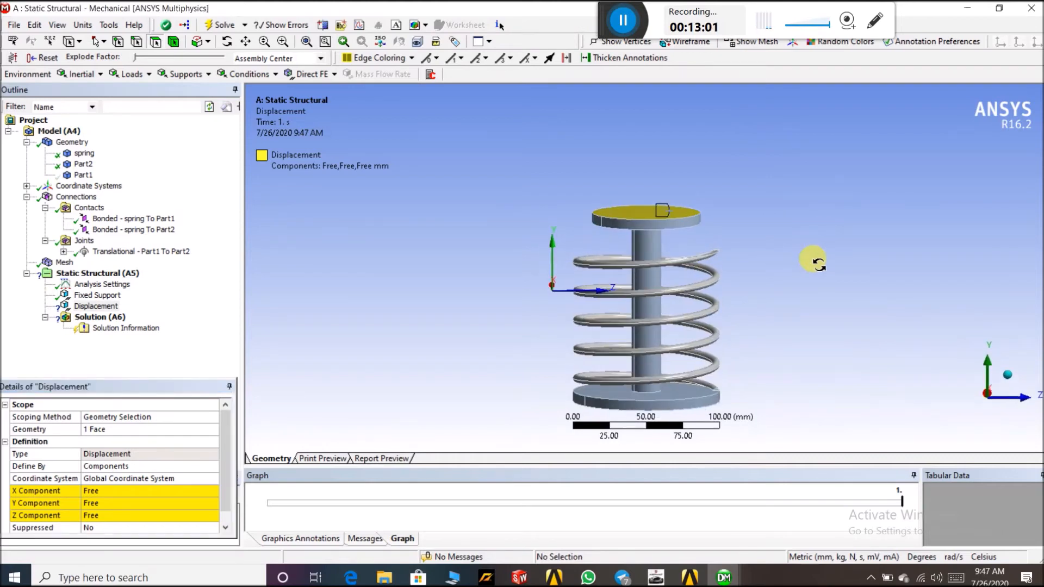
click(136, 504)
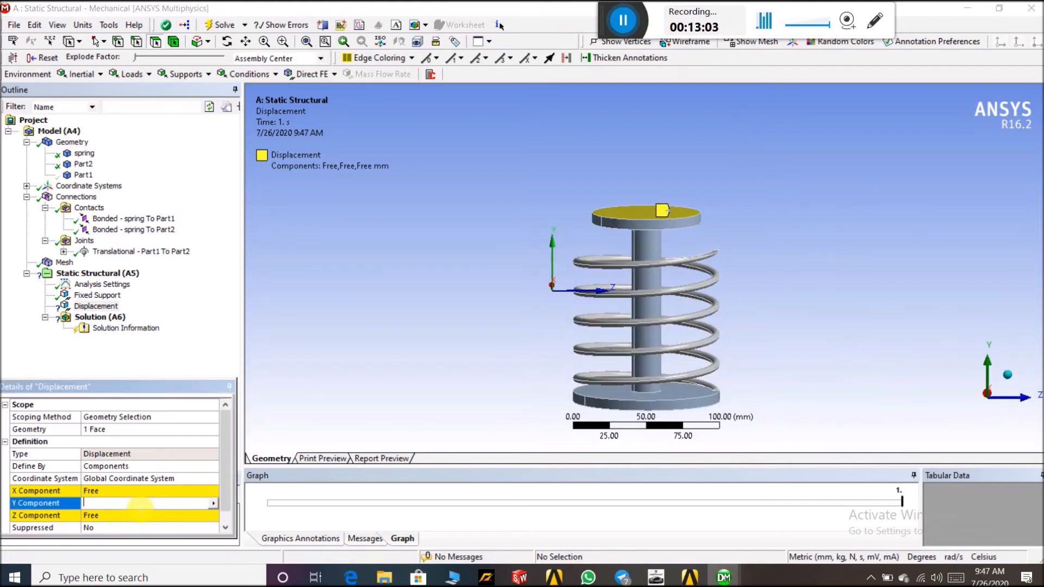
text(40)
key(Return)
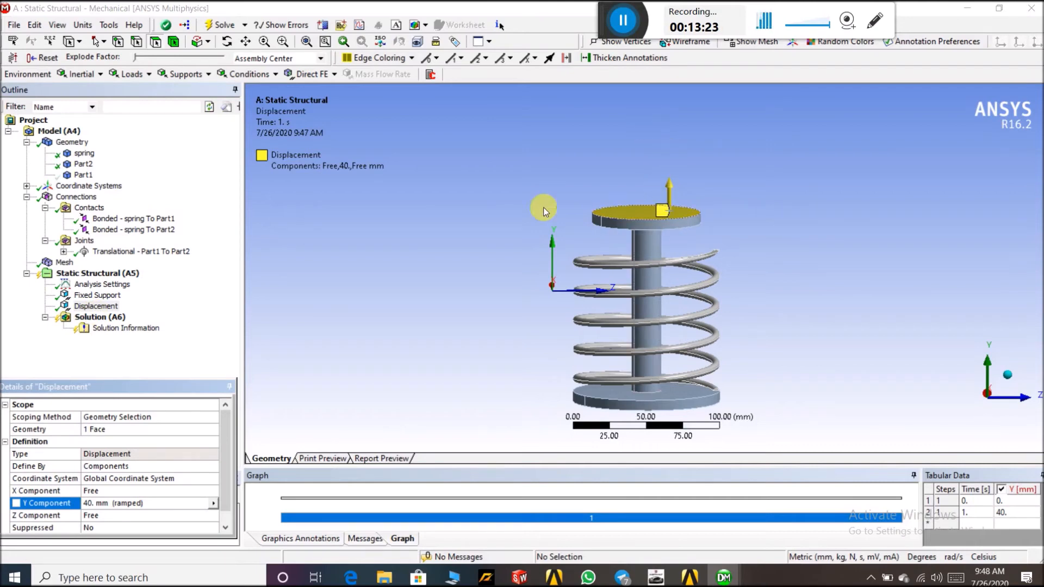
Insert a Force under Static Structural and apply it to the bottom face of the base plate
click(107, 276)
right_click(107, 276)
mouse_move(234, 280)
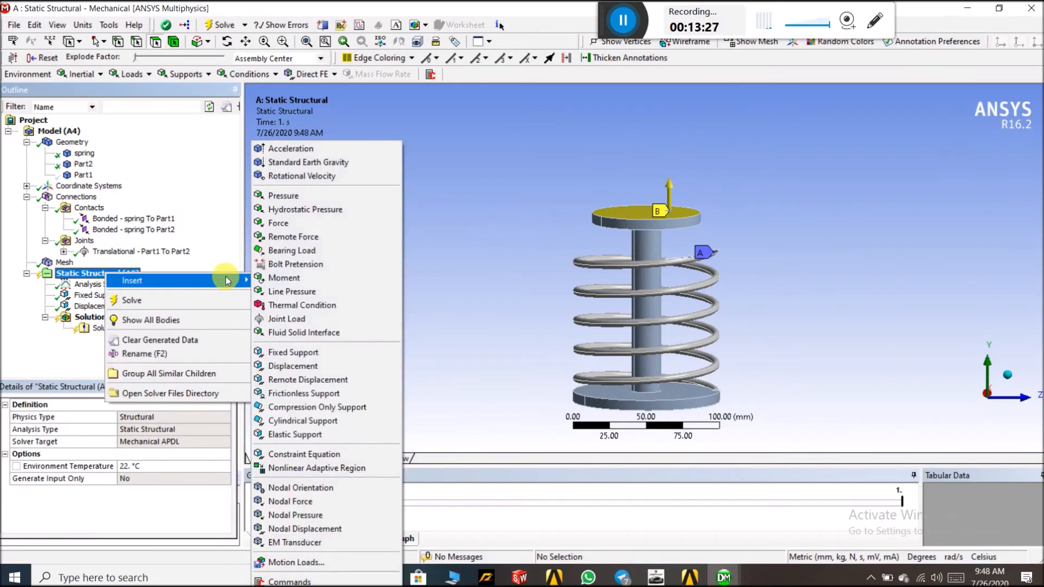
click(318, 223)
middle_drag(455, 346, 446, 280)
click(686, 326)
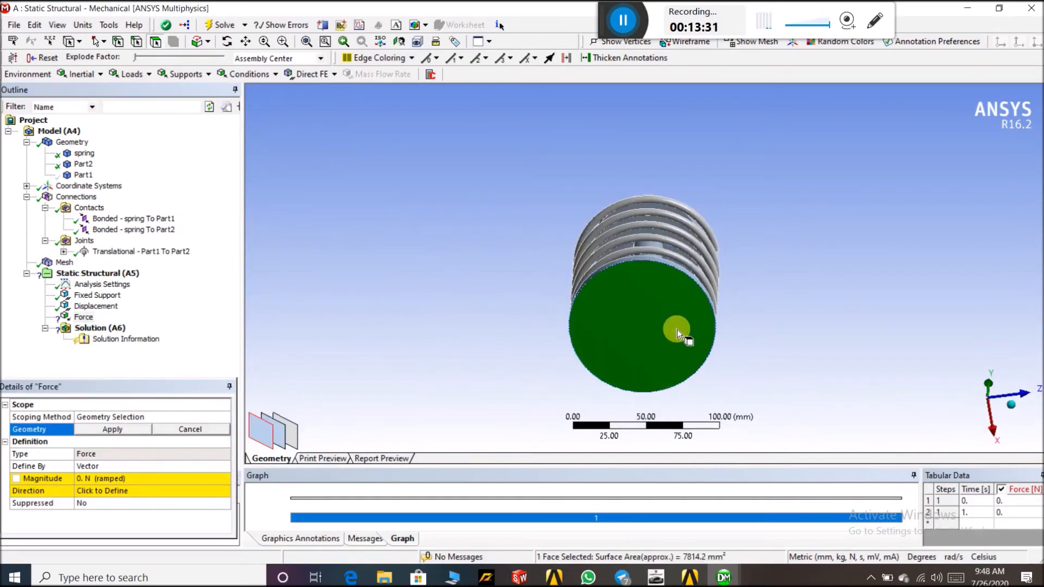
click(84, 432)
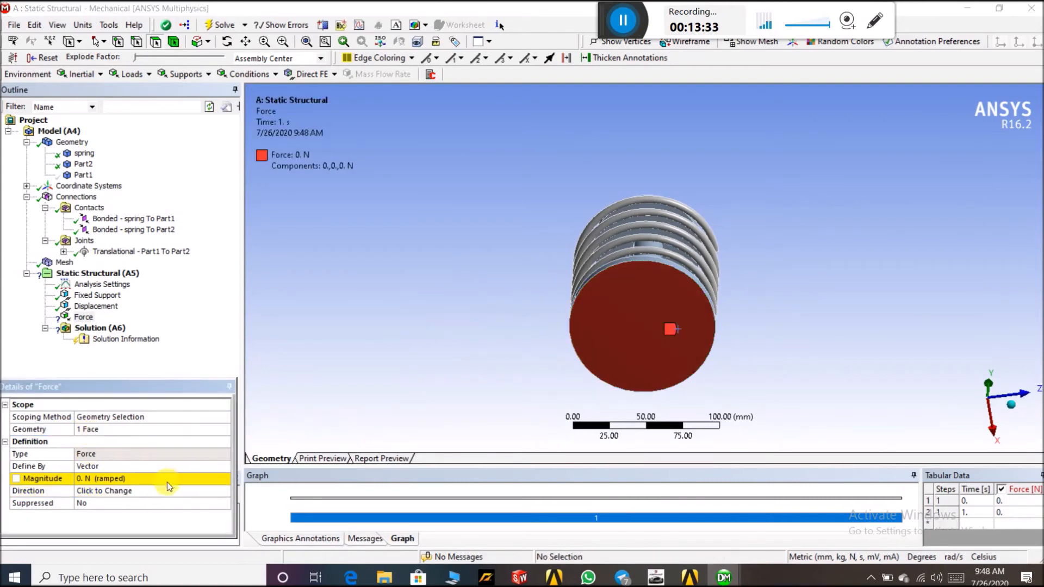
Define the force by components and set its Y component to 500 N
click(220, 471)
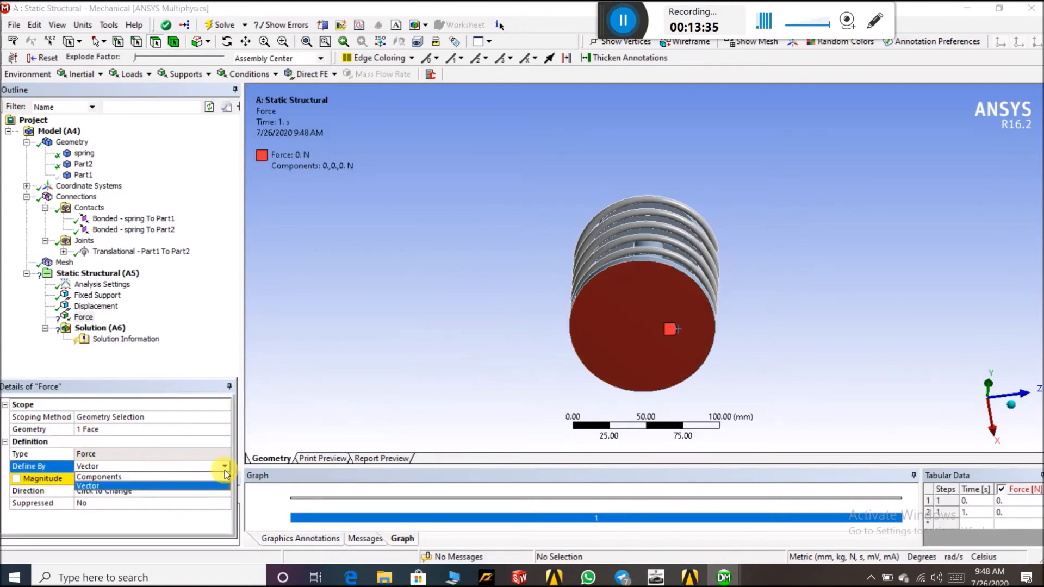
click(217, 476)
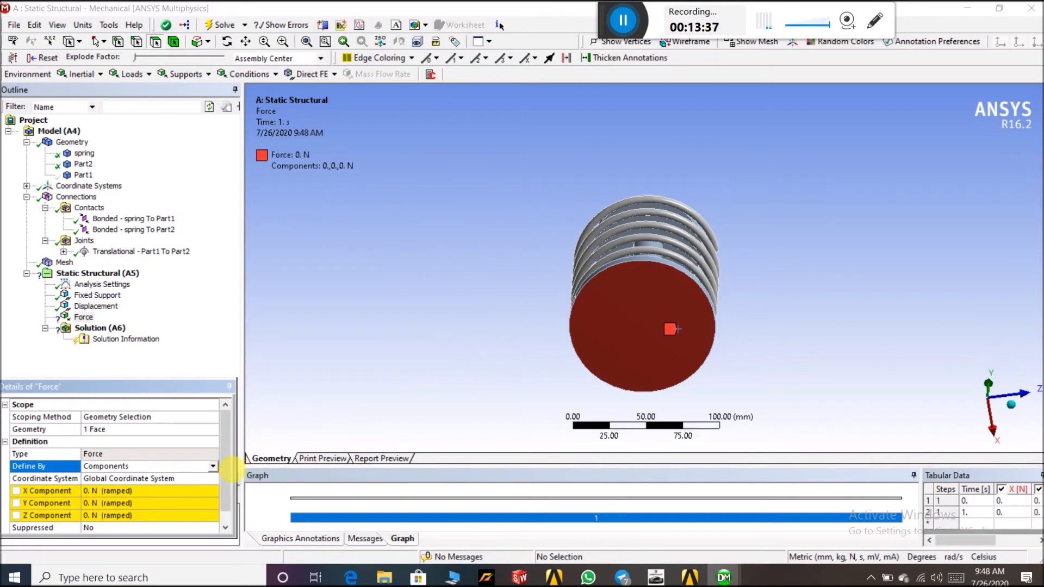
drag(227, 472, 228, 480)
middle_drag(826, 244, 661, 408)
middle_drag(817, 181, 923, 345)
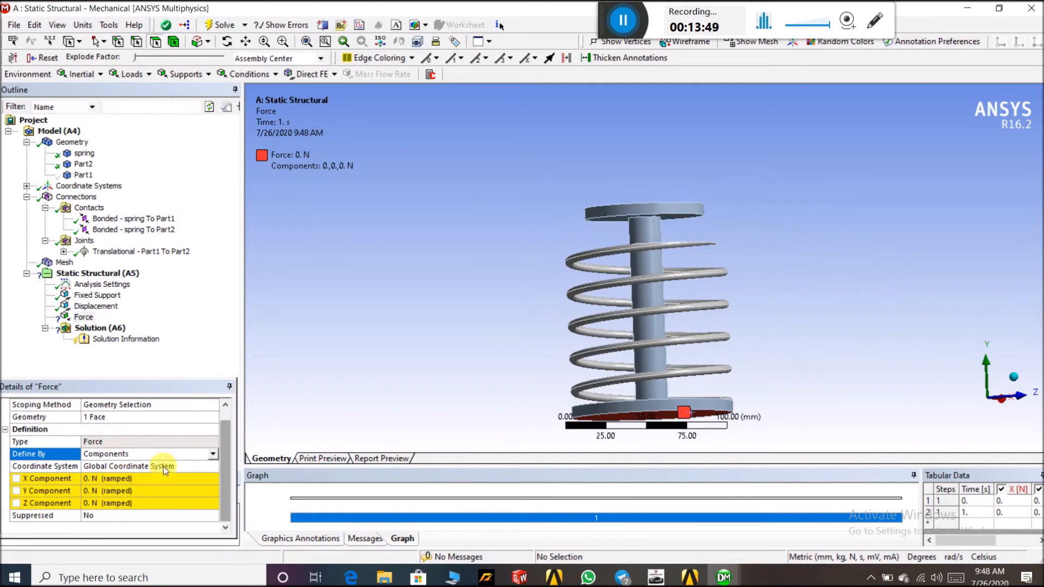
click(213, 454)
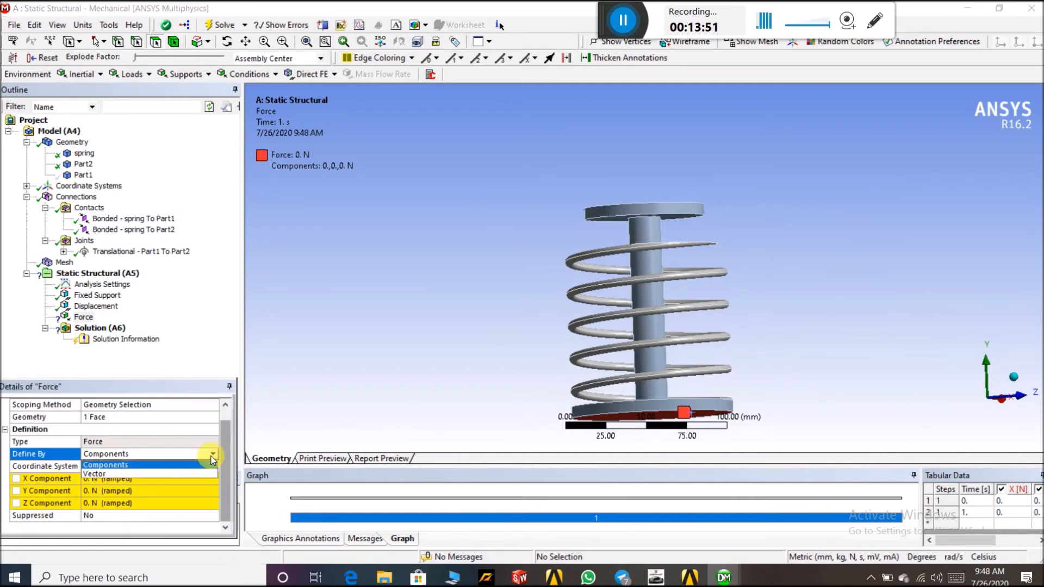
click(313, 390)
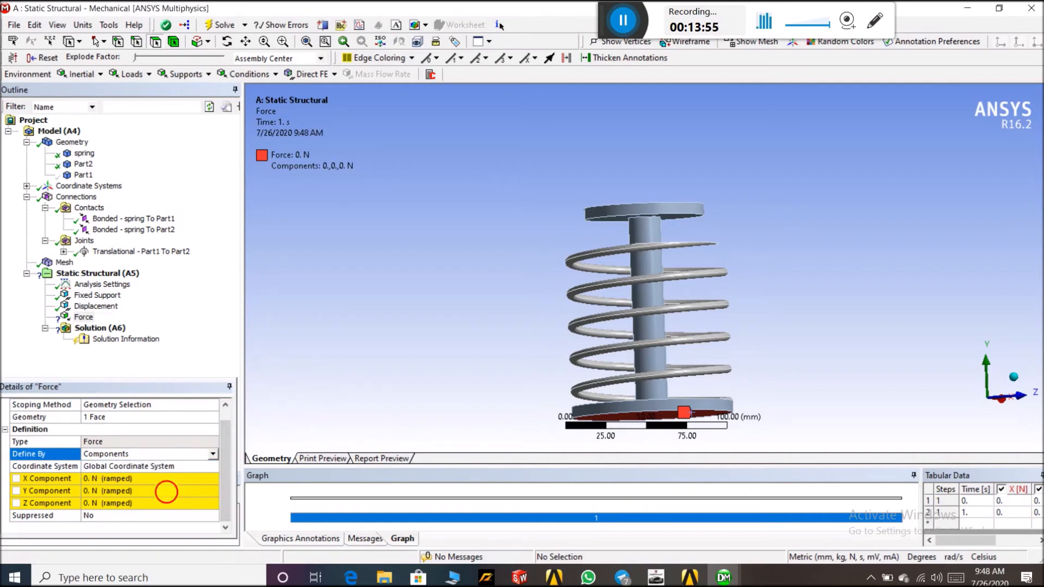
click(167, 493)
text(50)
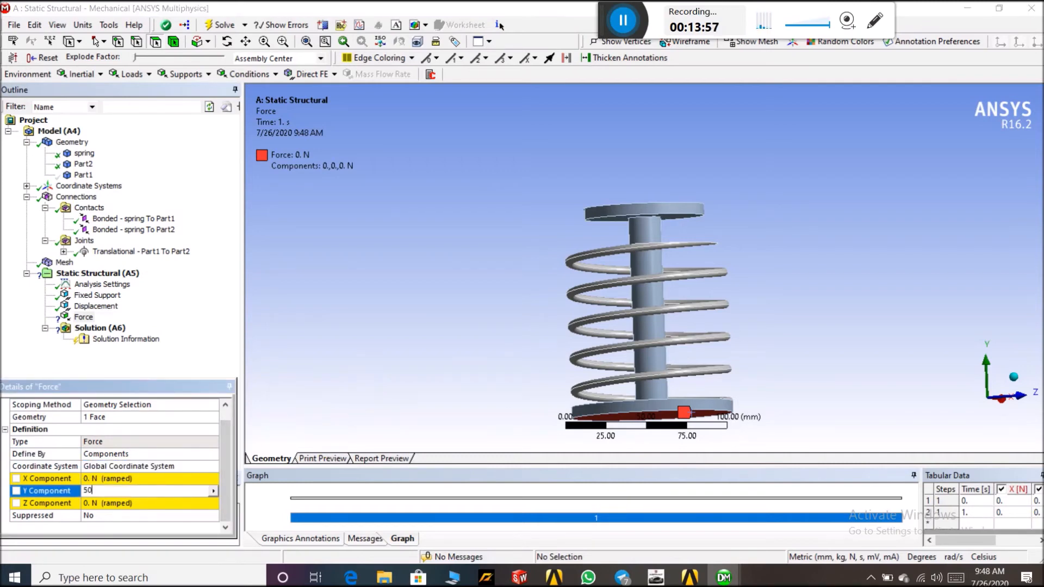
text(0)
key(Return)
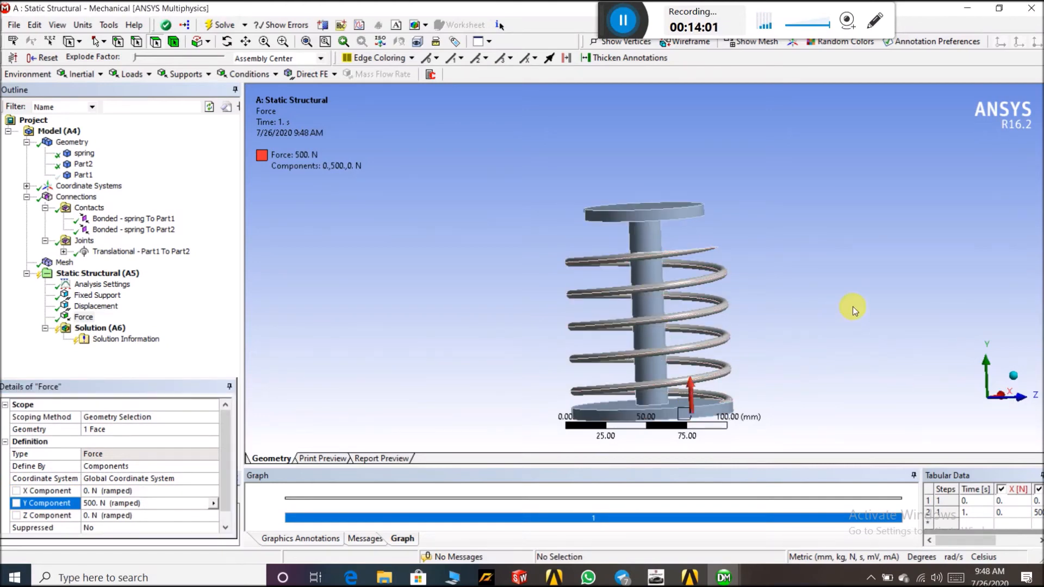
Show the Part1 body again
click(83, 176)
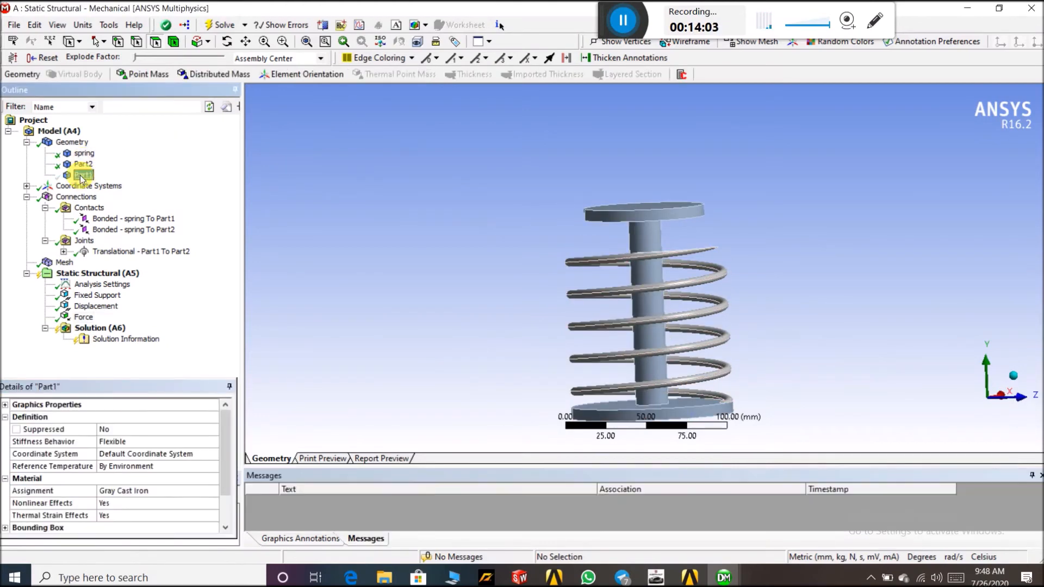
right_click(84, 177)
click(150, 262)
Insert a Total Deformation result under Solution
click(90, 328)
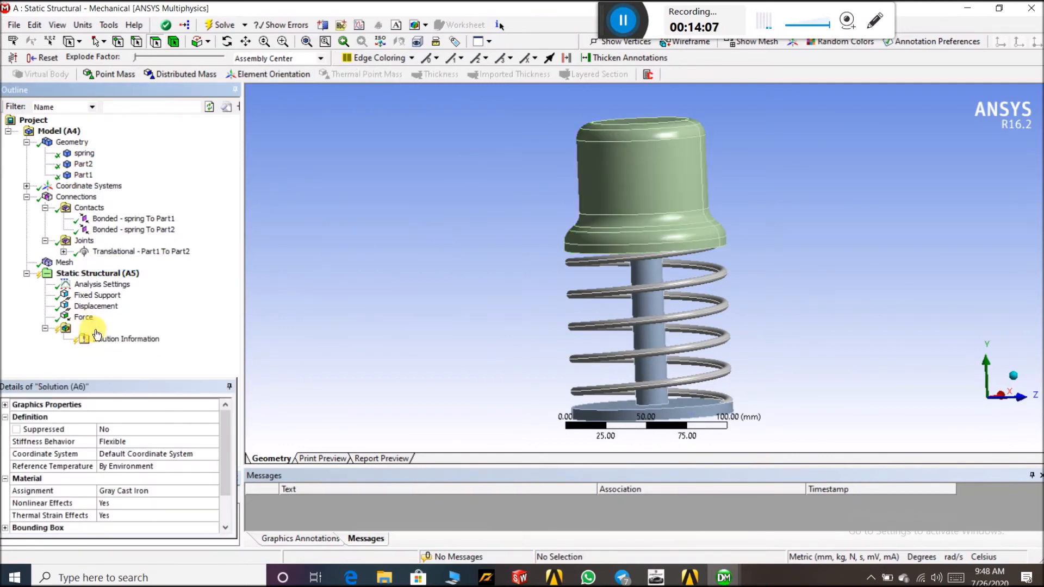
click(89, 75)
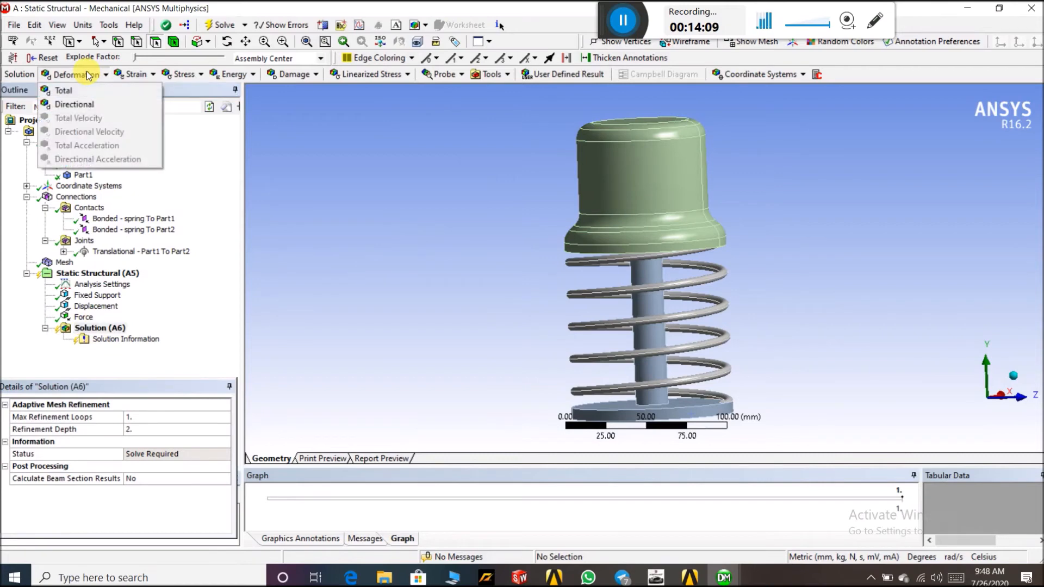
click(92, 87)
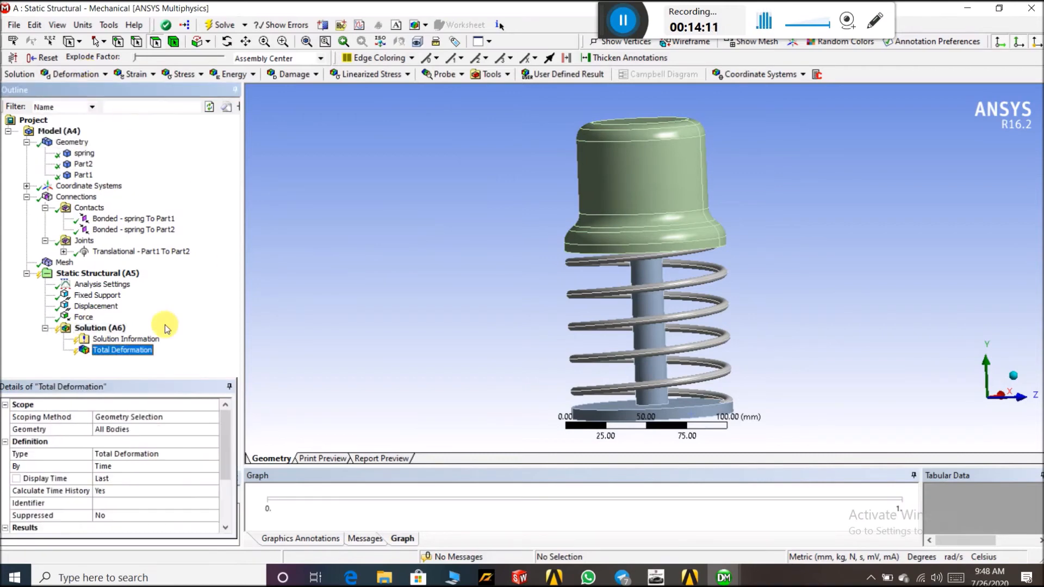
Insert an Equivalent Stress result under Solution
click(116, 327)
click(105, 75)
click(105, 76)
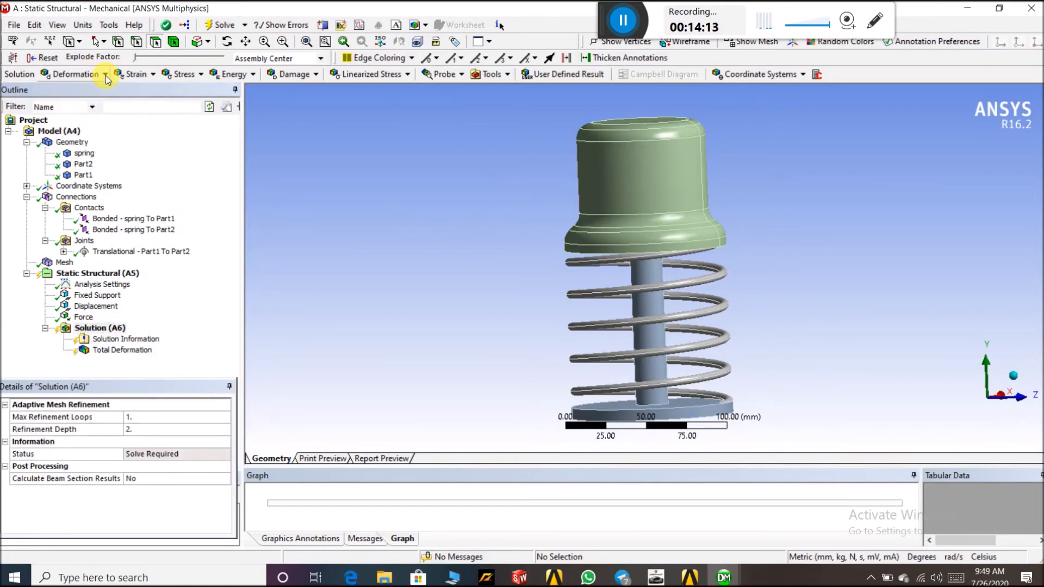
click(191, 74)
click(214, 90)
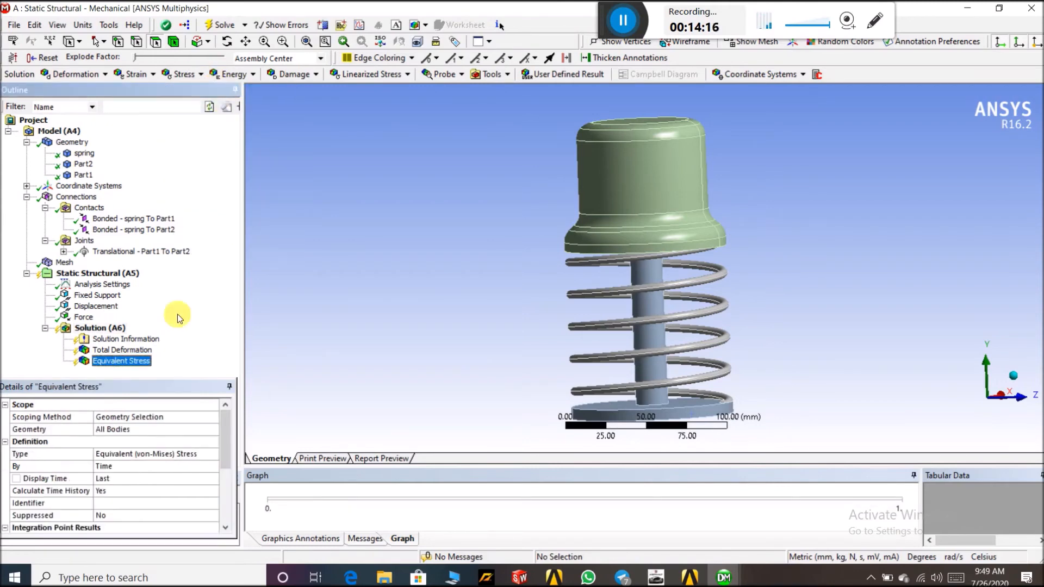
Solve the Static Structural analysis
right_click(101, 328)
click(134, 360)
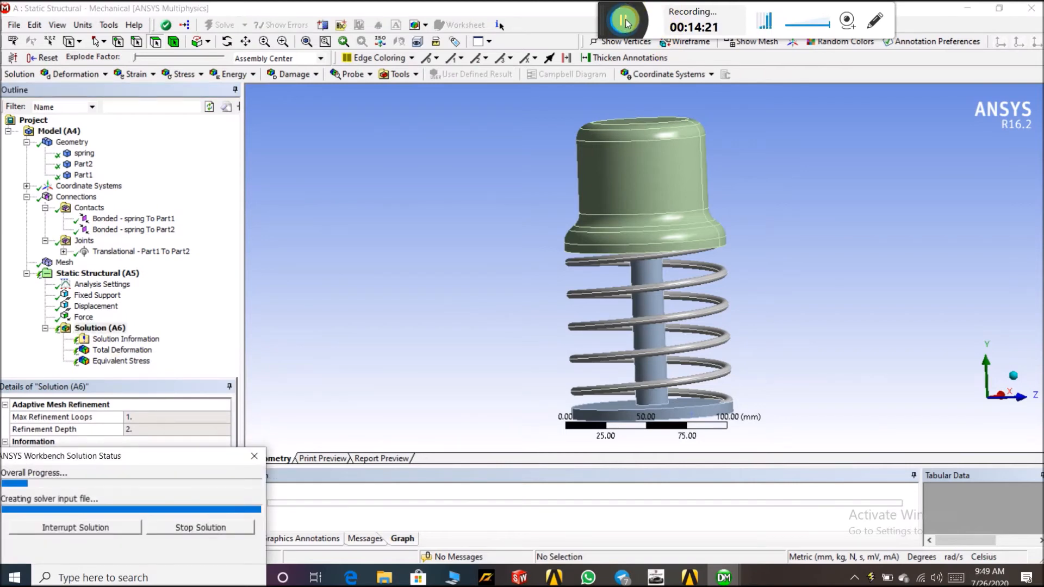
scroll(764, 302, down, 2)
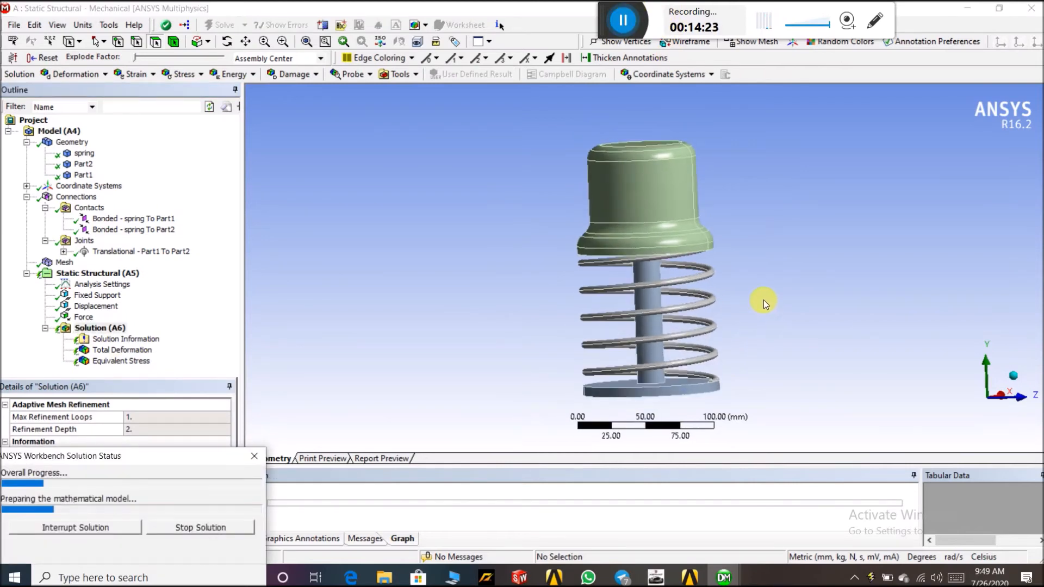
mouse_move(766, 300)
middle_down()
mouse_move(792, 310)
mouse_move(767, 291)
mouse_move(788, 291)
mouse_move(764, 295)
middle_up()
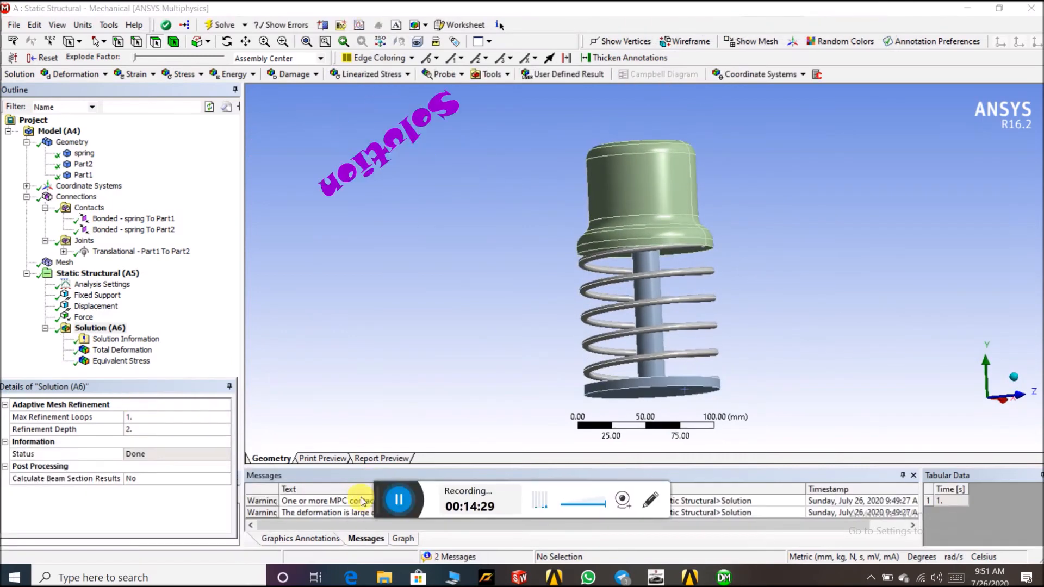
drag(382, 423, 622, 10)
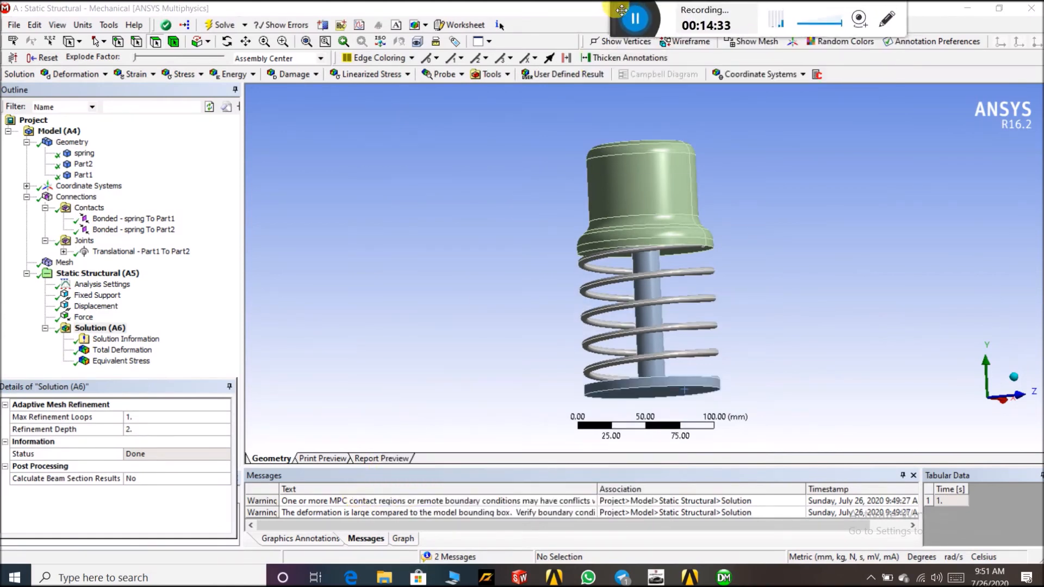
View the total deformation result and play its animation
click(123, 352)
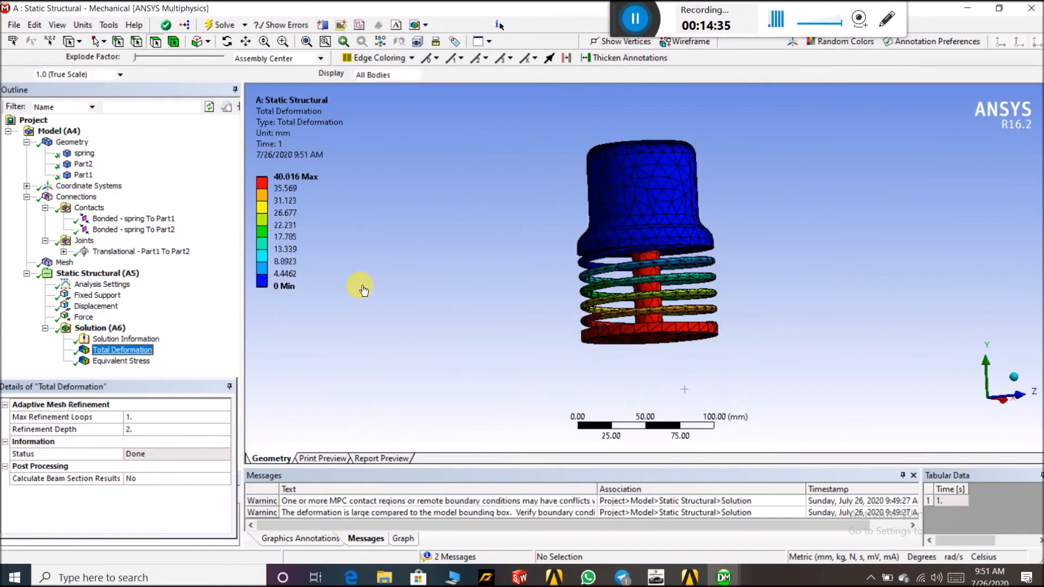
drag(438, 265, 703, 239)
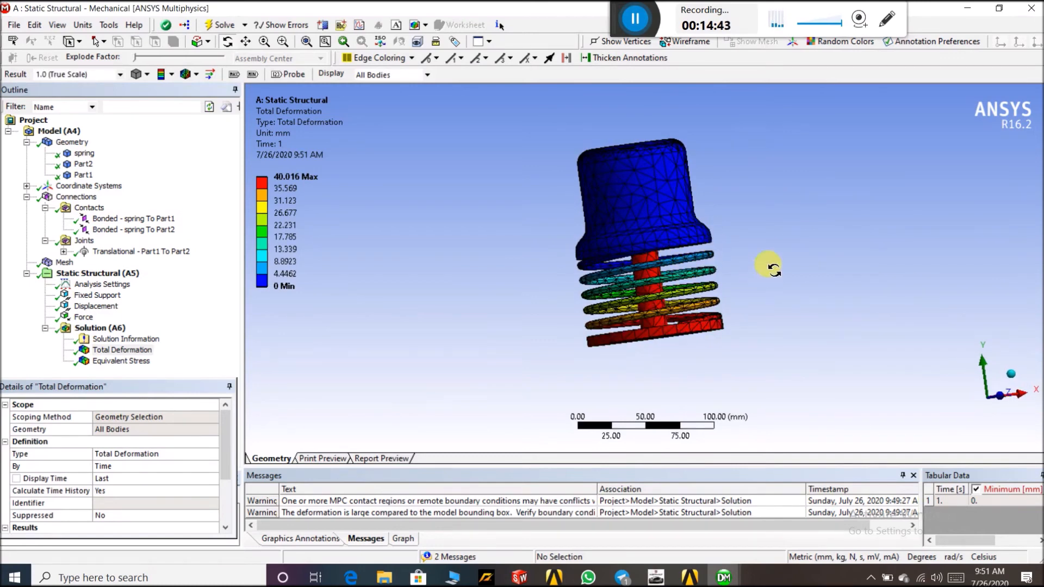
click(64, 262)
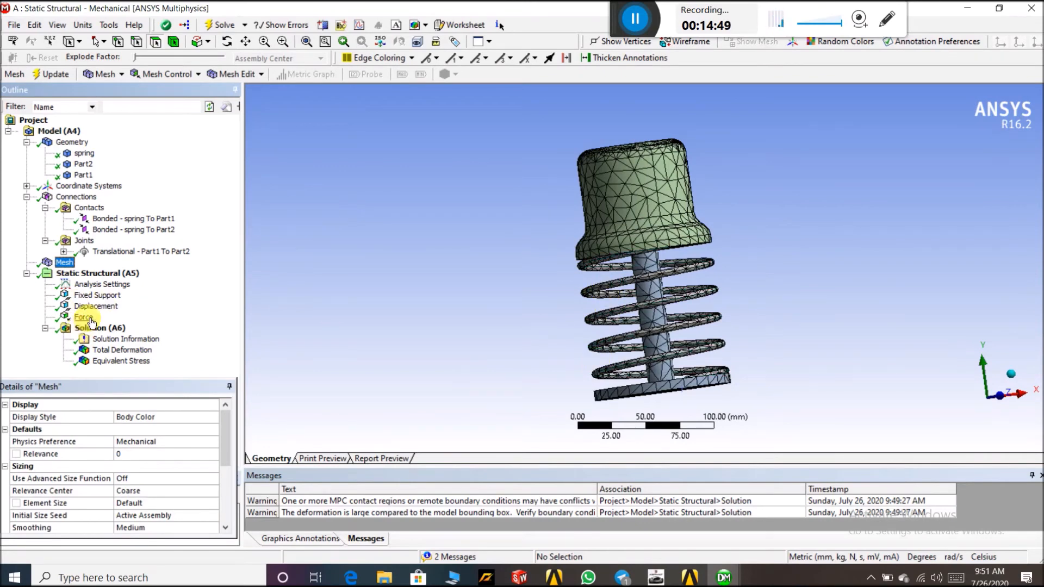
click(111, 349)
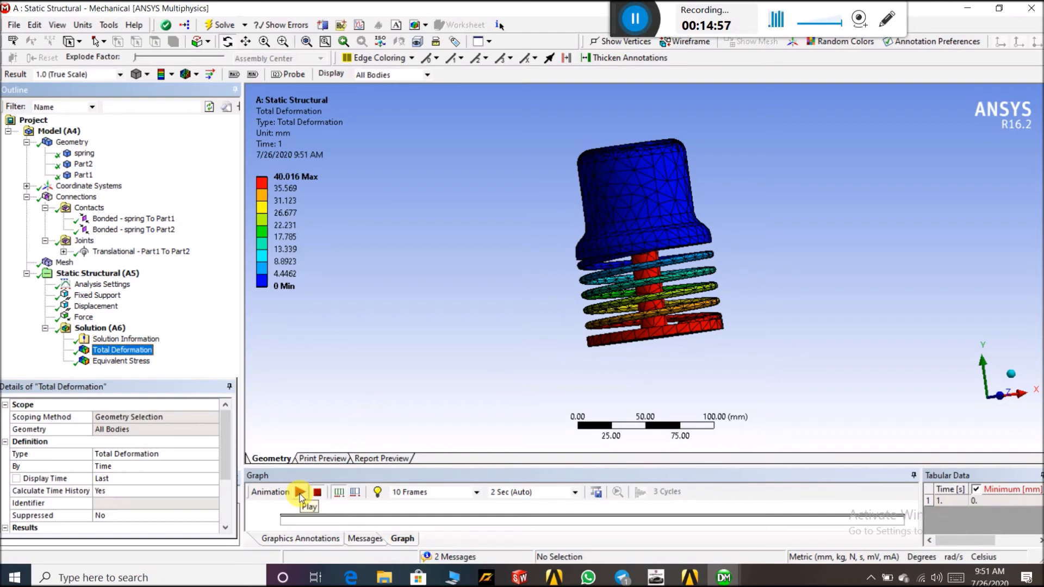
click(299, 492)
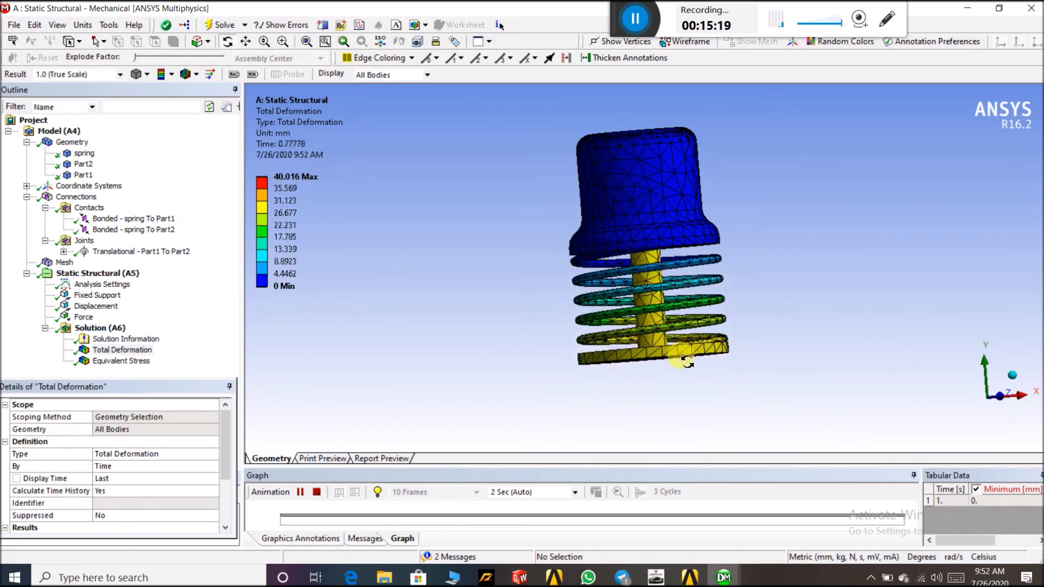
Examine the equivalent stress result on the spring coils from close up and several angles
click(124, 361)
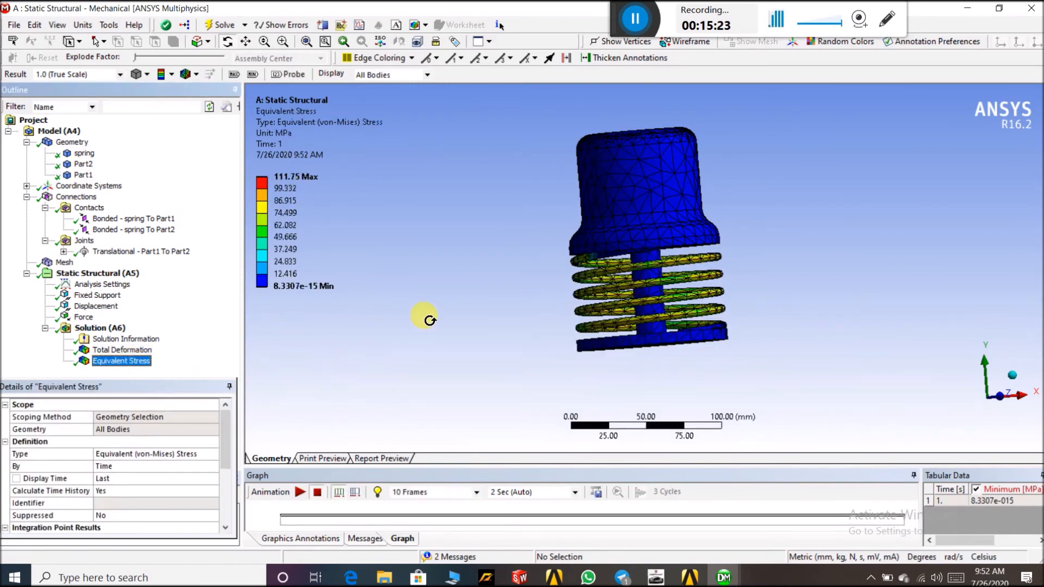
scroll(716, 295, up, 5)
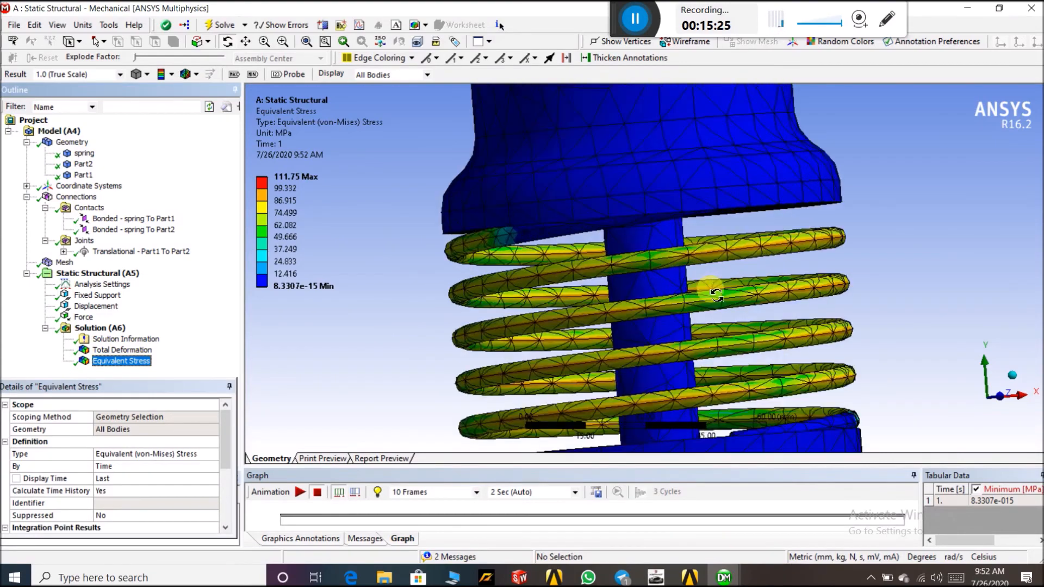
scroll(717, 295, up, 5)
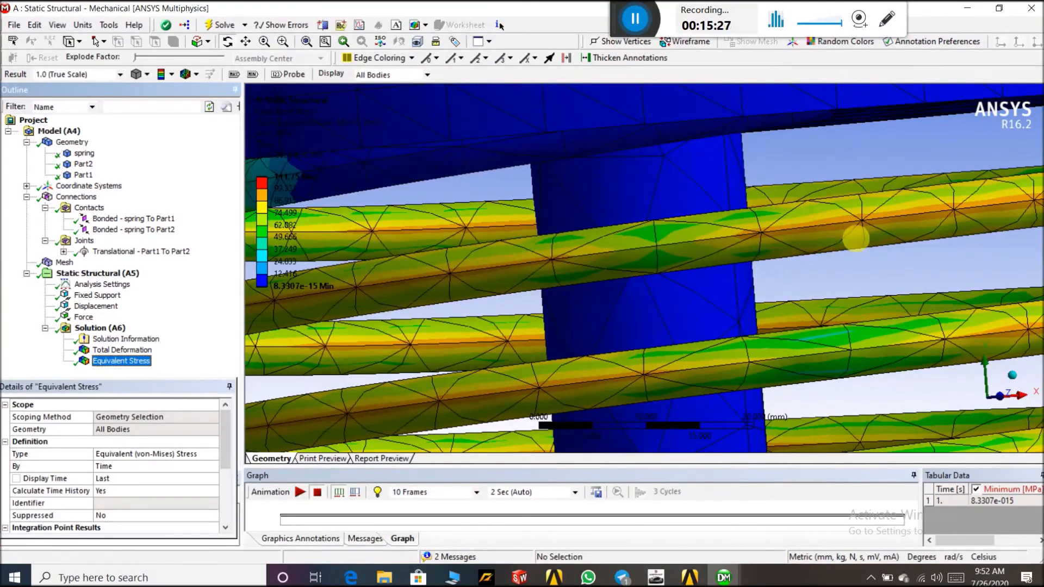
scroll(342, 215, down, 5)
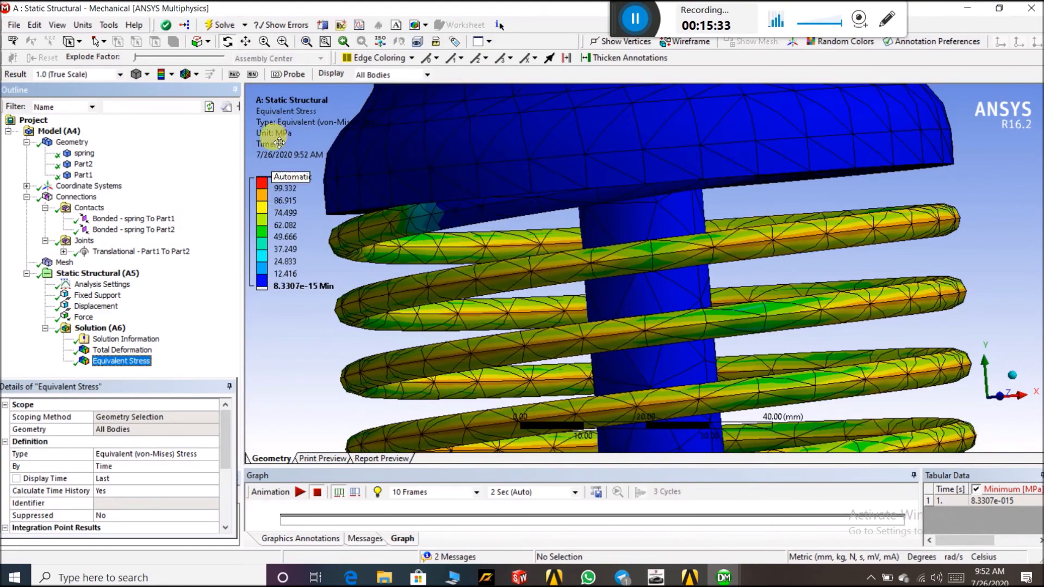
drag(673, 293, 830, 278)
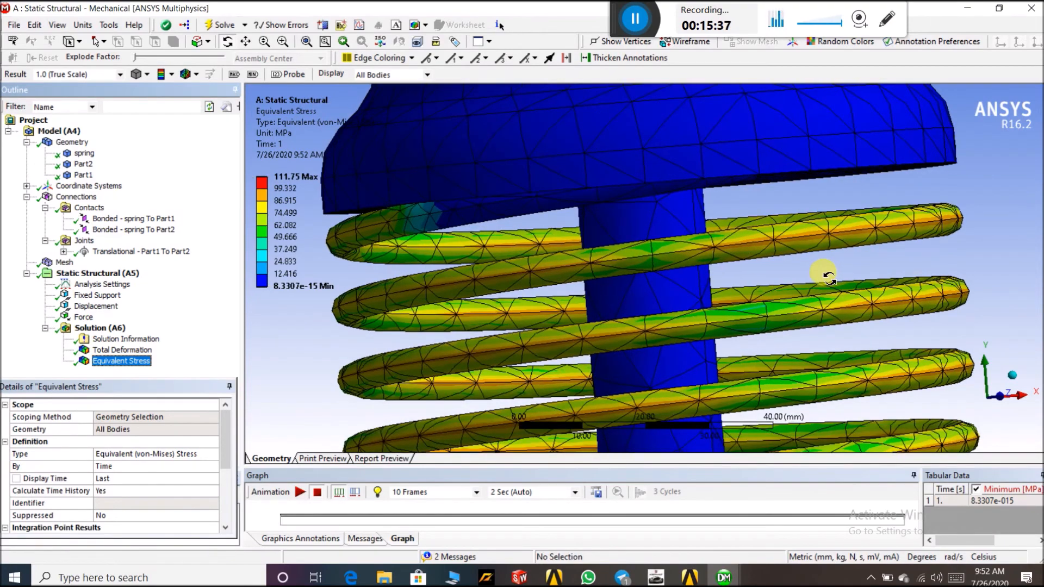
scroll(823, 272, down, 1)
drag(846, 211, 843, 196)
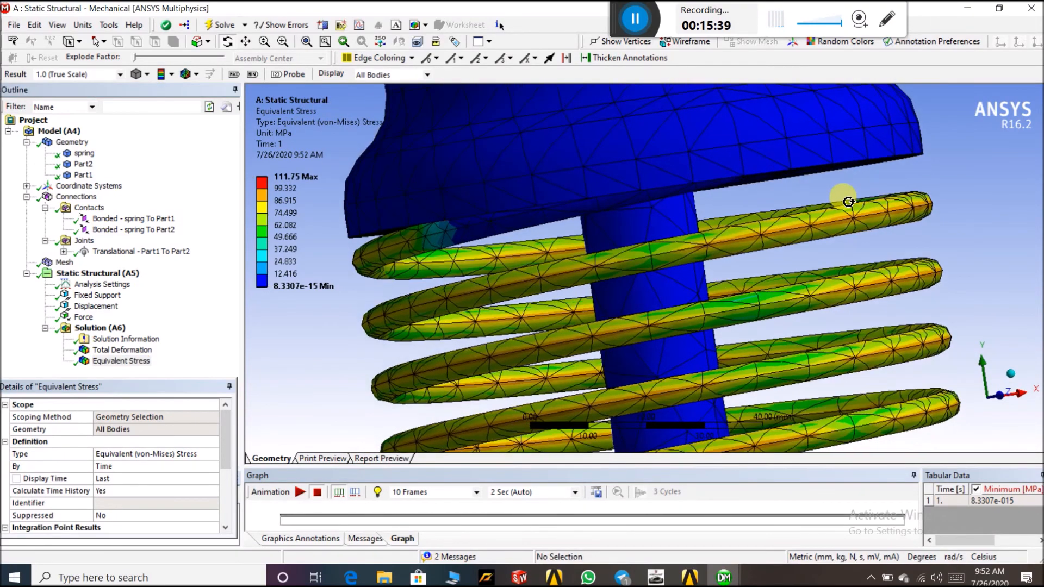
drag(766, 170, 680, 144)
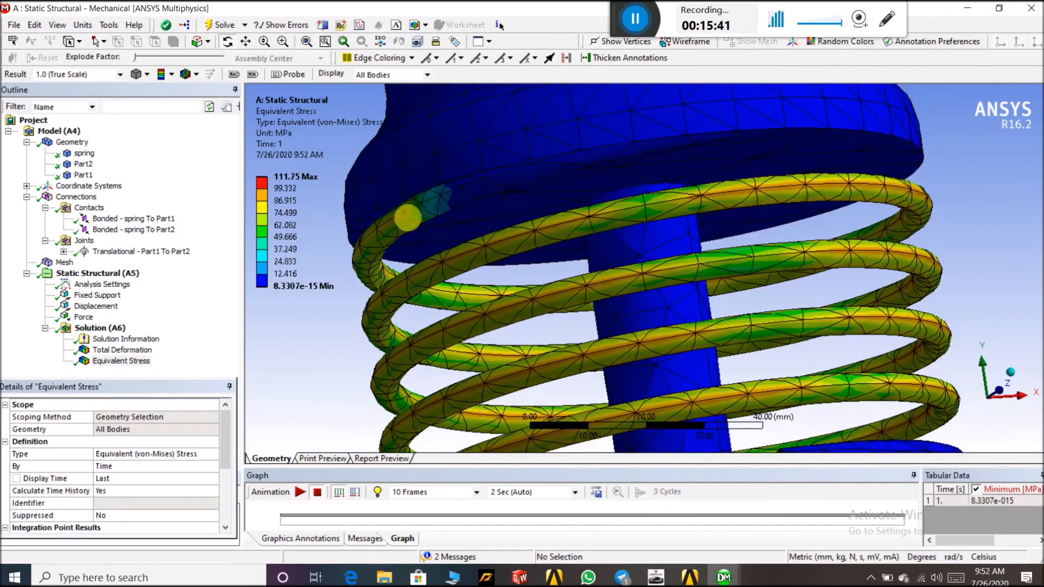
click(287, 286)
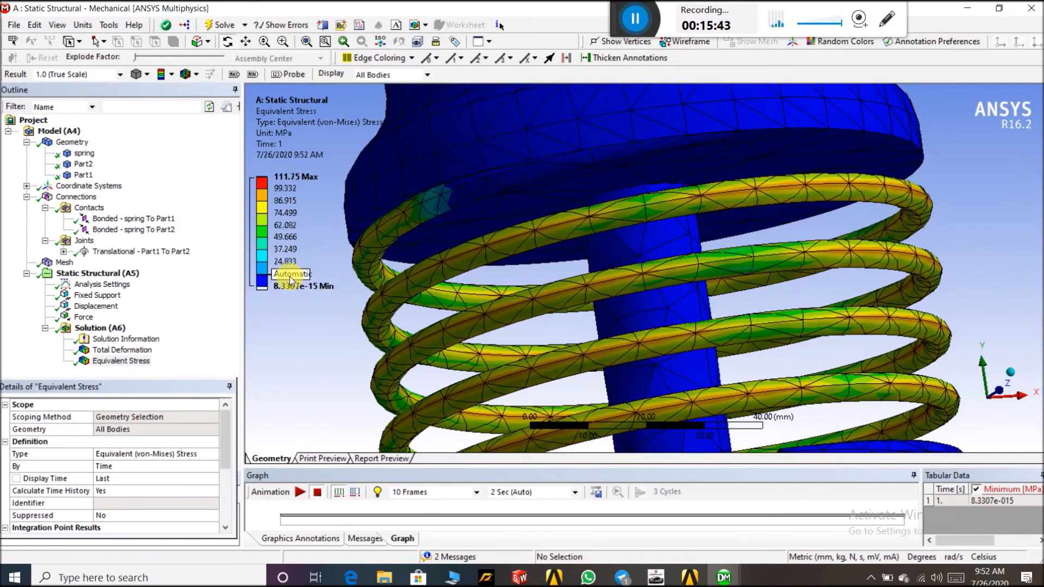
scroll(937, 338, down, 3)
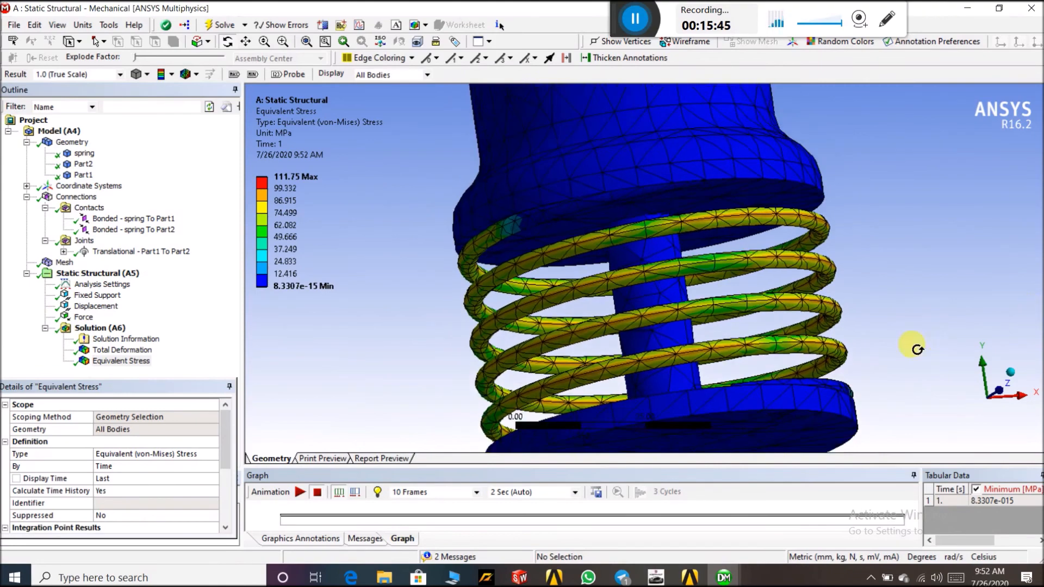
drag(912, 308, 814, 254)
scroll(818, 258, down, 2)
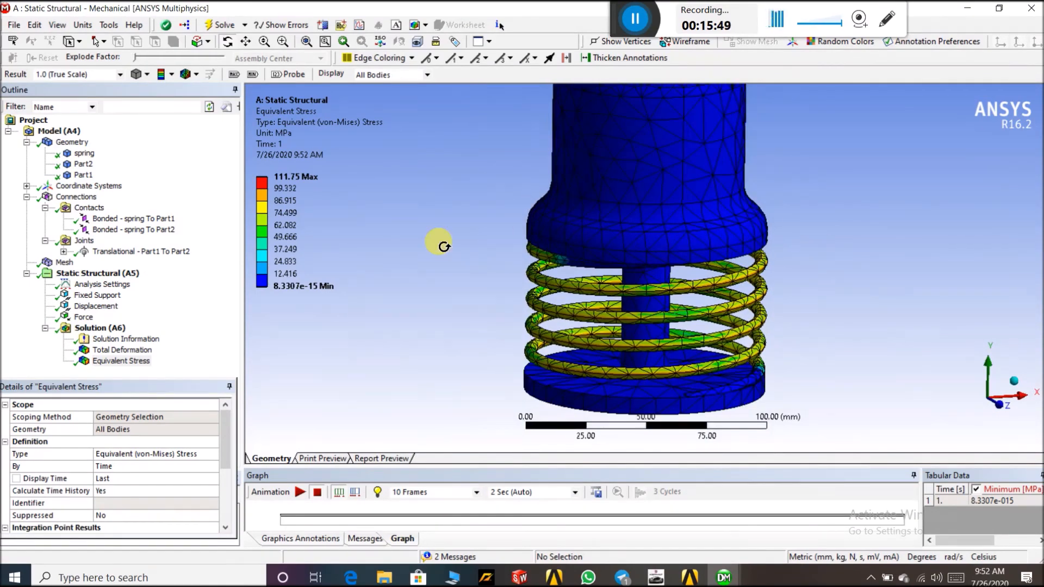
Suppress the Displacement boundary condition
click(96, 306)
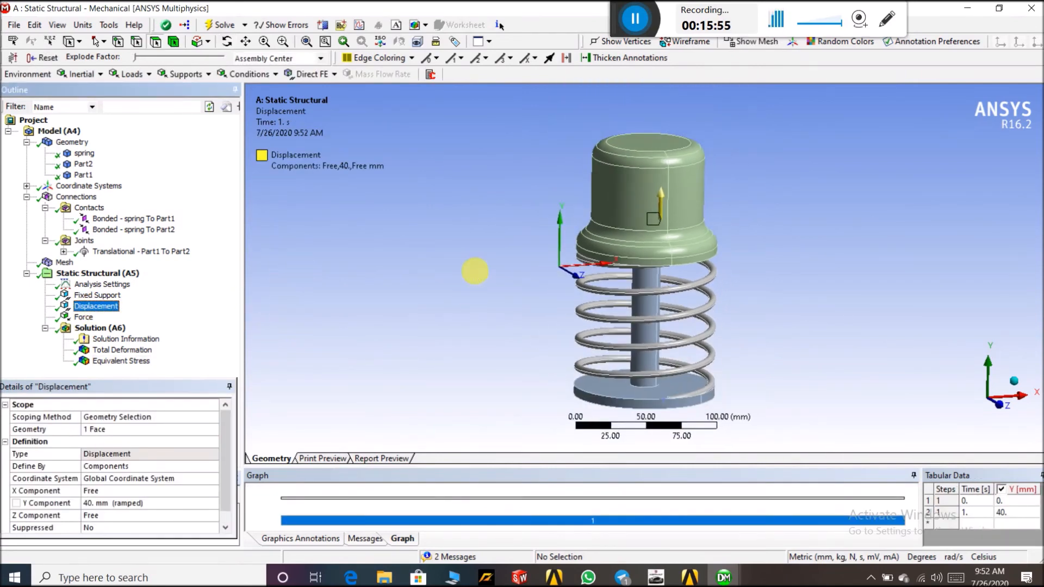
middle_drag(476, 270, 512, 274)
click(105, 308)
right_click(106, 307)
click(141, 334)
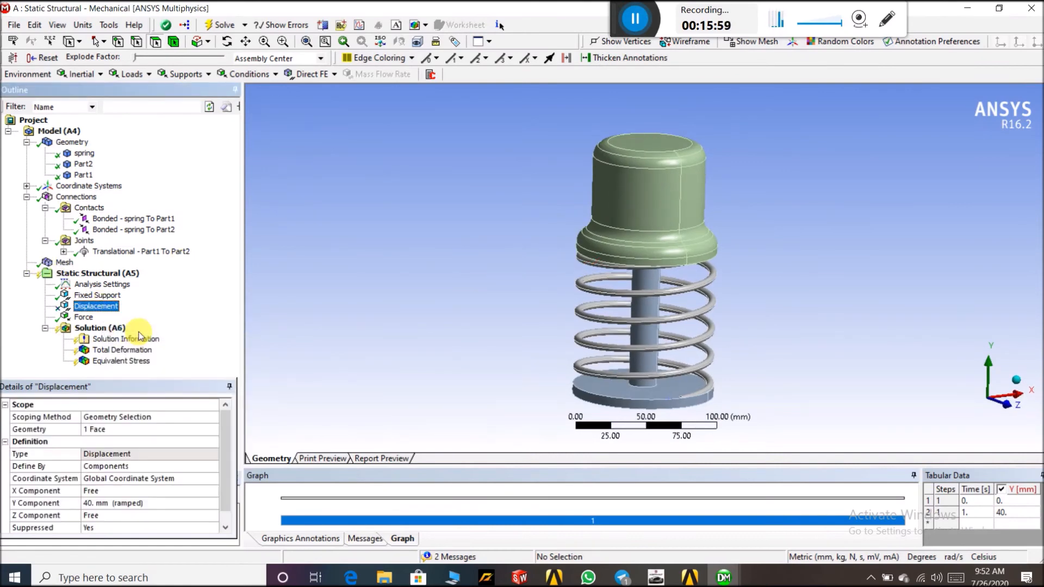
Solve the analysis with the Displacement suppressed
click(84, 328)
right_click(81, 329)
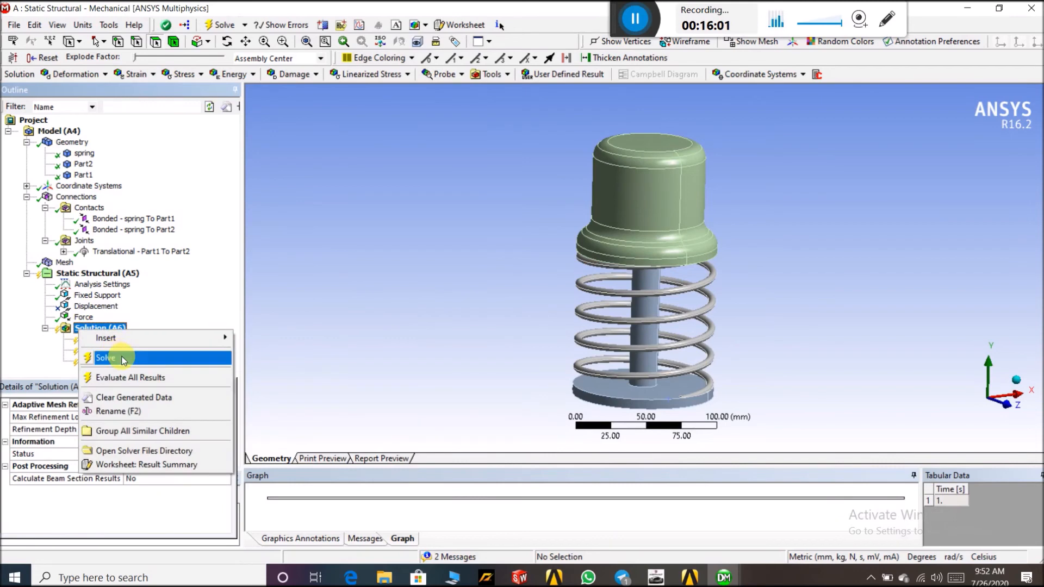
click(124, 360)
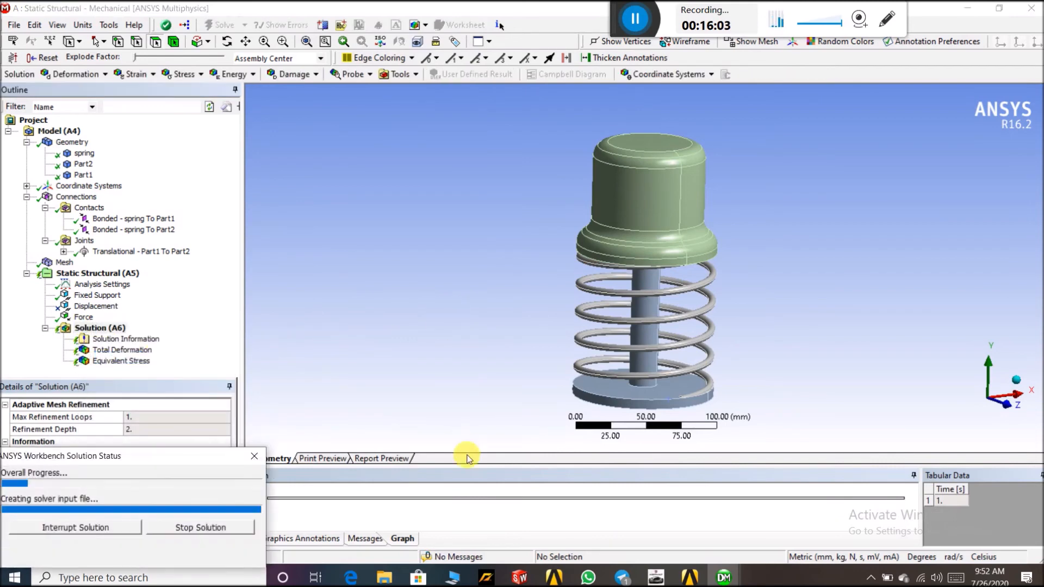
click(634, 23)
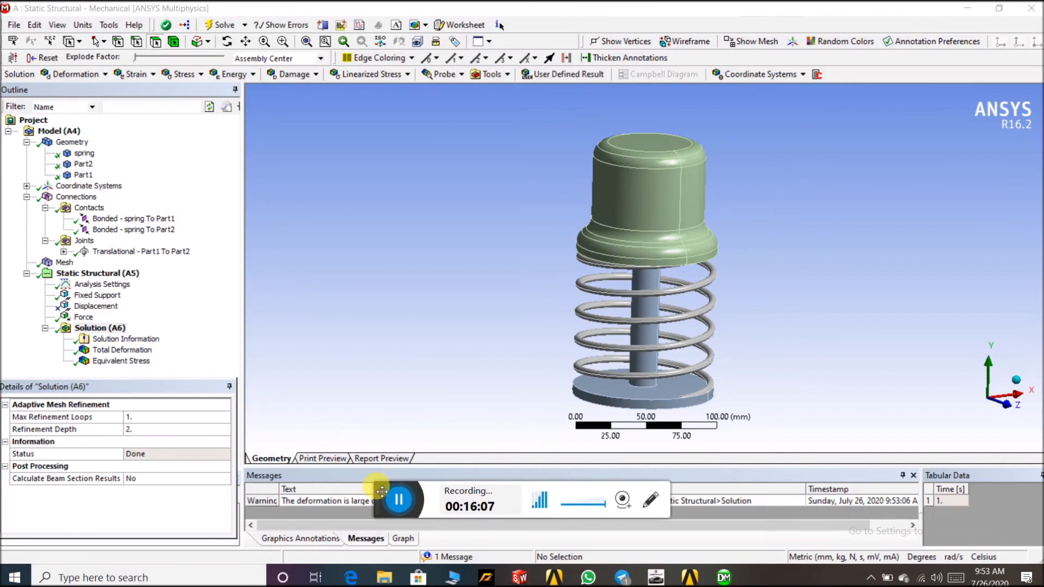
drag(381, 492, 620, 8)
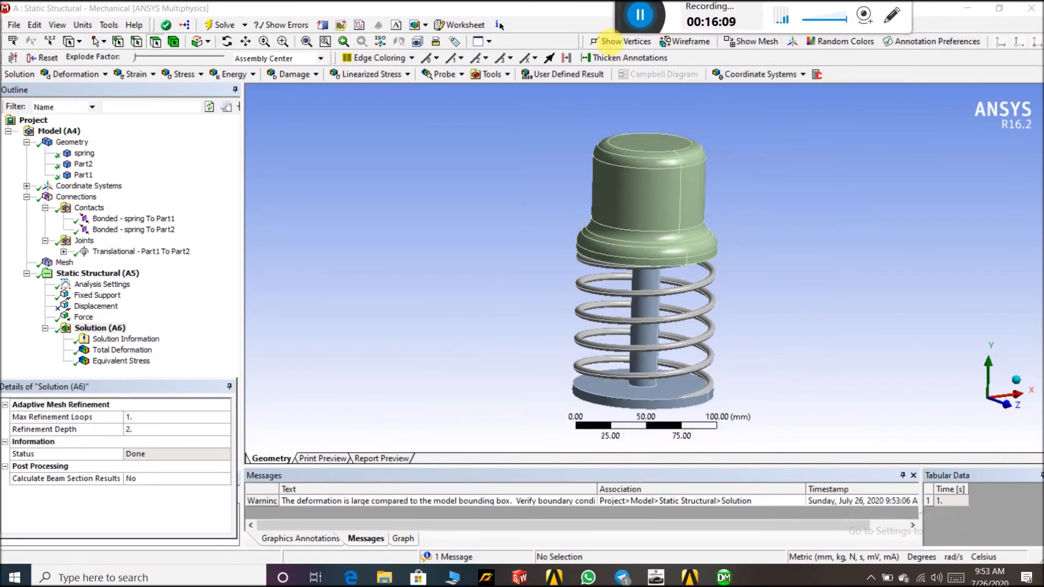
Examine the new total deformation result from several angles and open the solver output
click(131, 352)
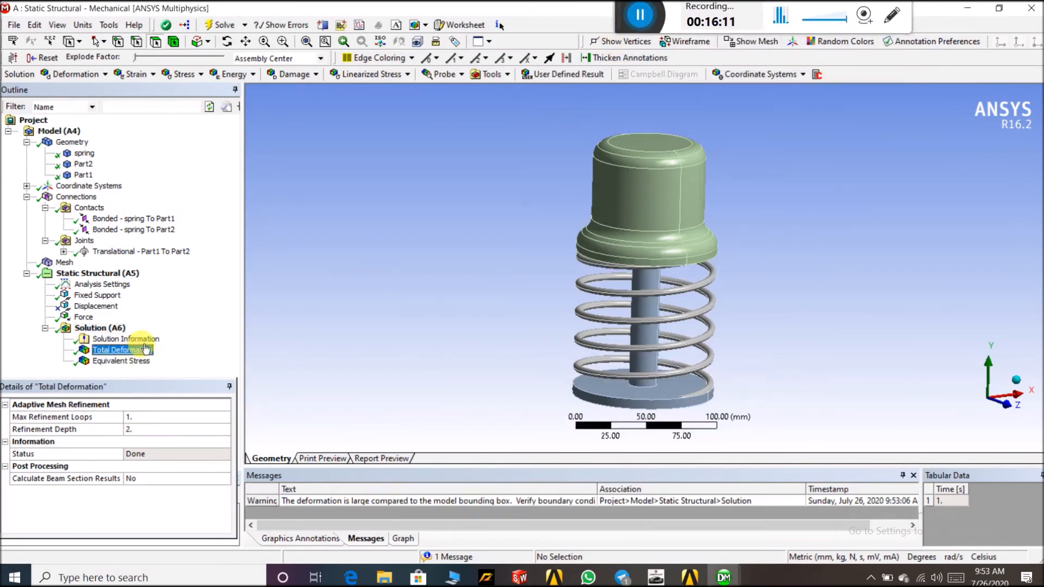
scroll(650, 345, up, 2)
scroll(652, 350, down, 2)
scroll(655, 352, down, 6)
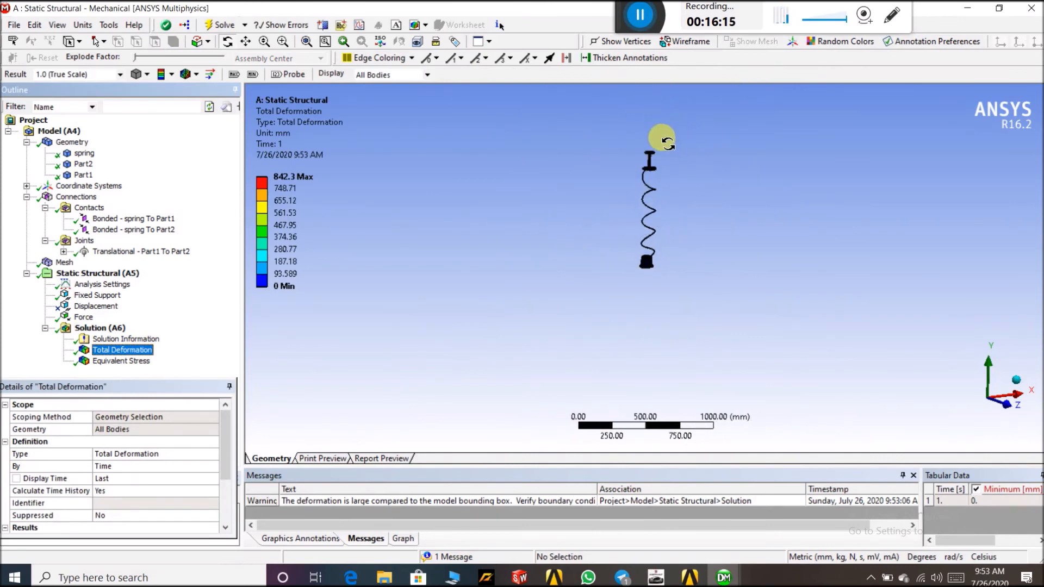
drag(622, 144, 611, 245)
scroll(612, 245, up, 5)
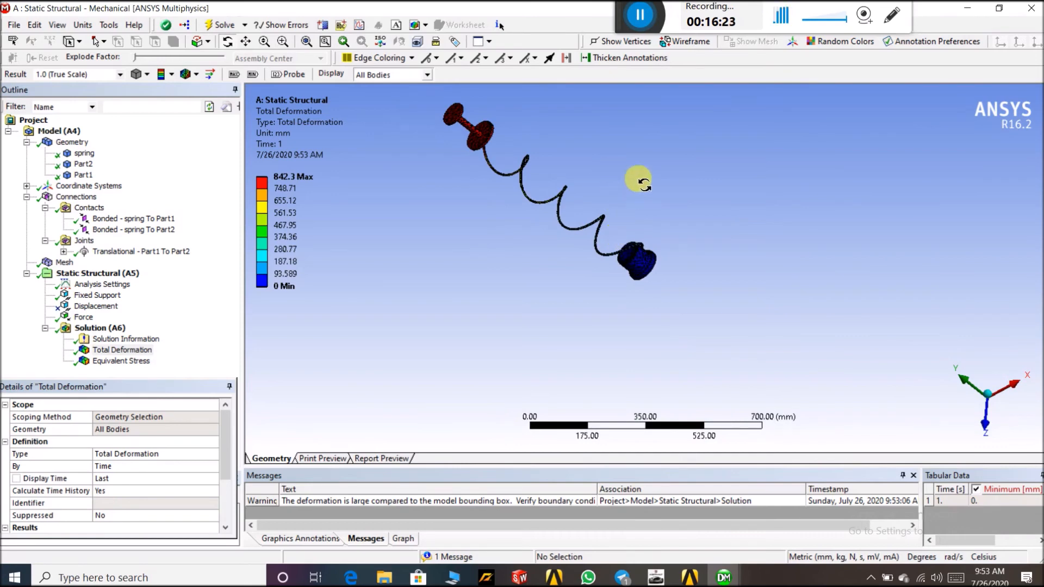
drag(549, 131, 587, 77)
drag(635, 296, 651, 261)
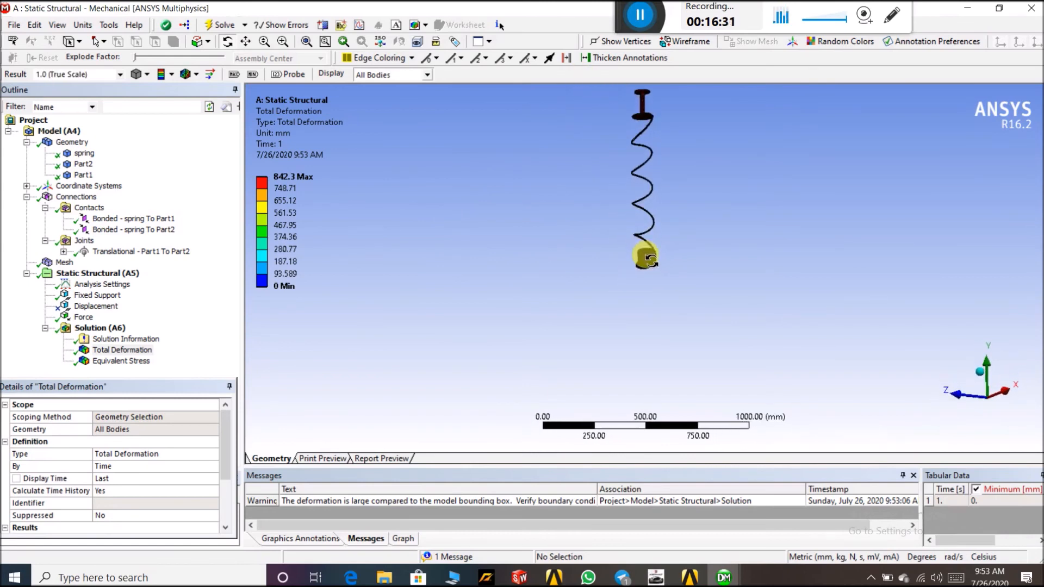
click(148, 351)
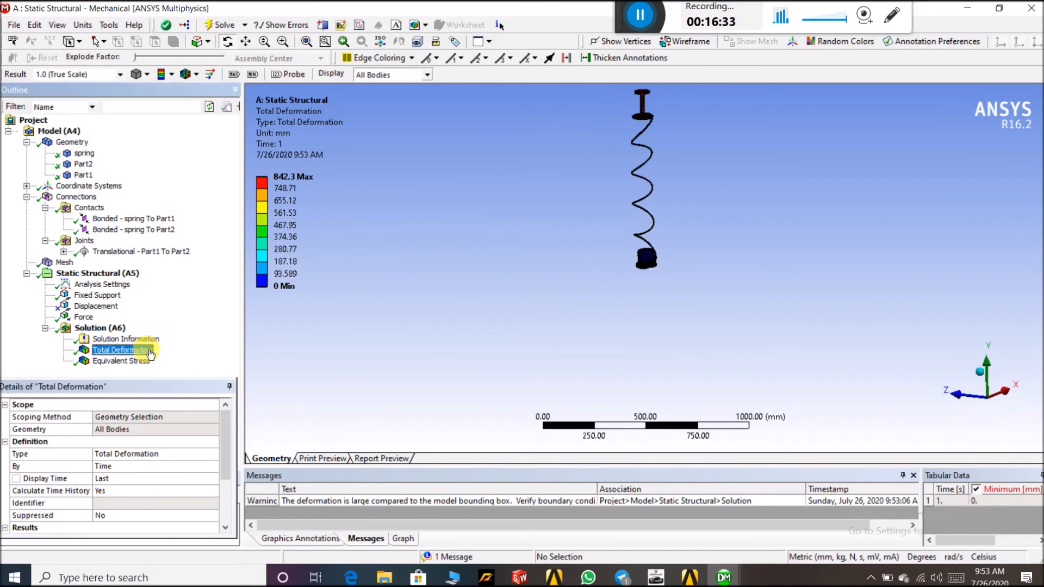
click(136, 340)
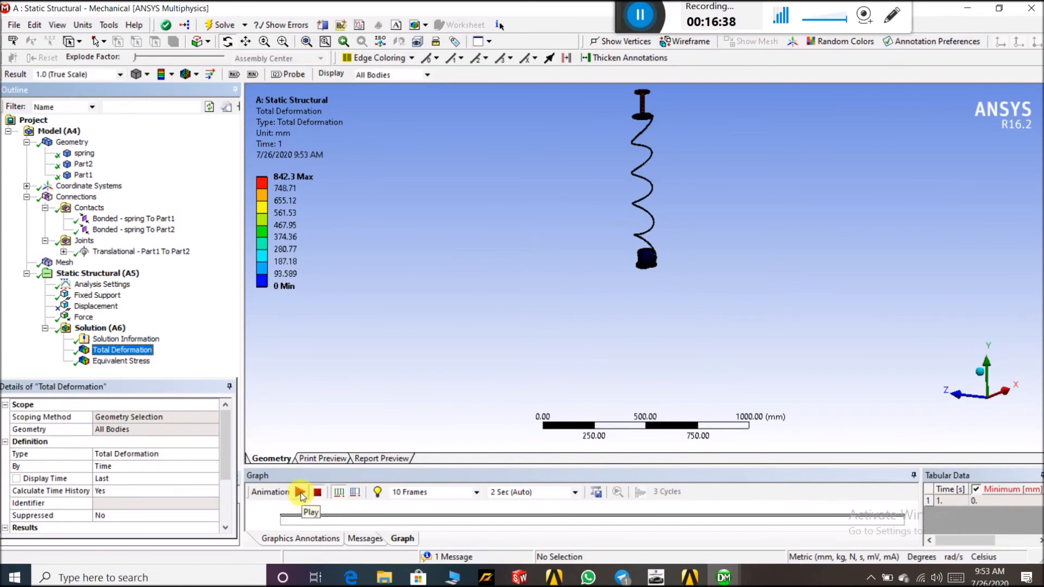
Play and pause the total deformation animation, then zoom in on the model
click(300, 492)
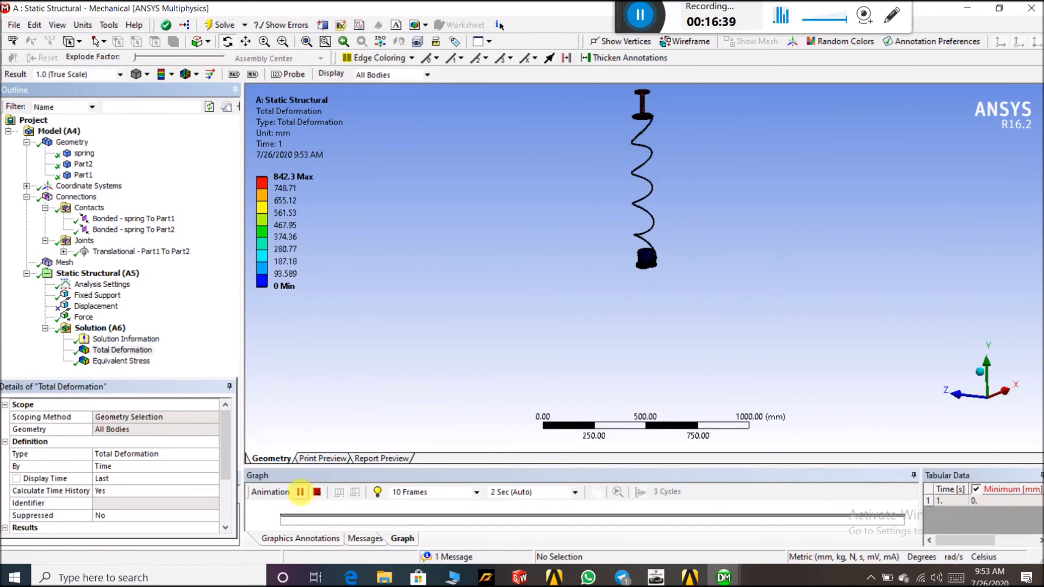
click(282, 41)
drag(618, 144, 695, 288)
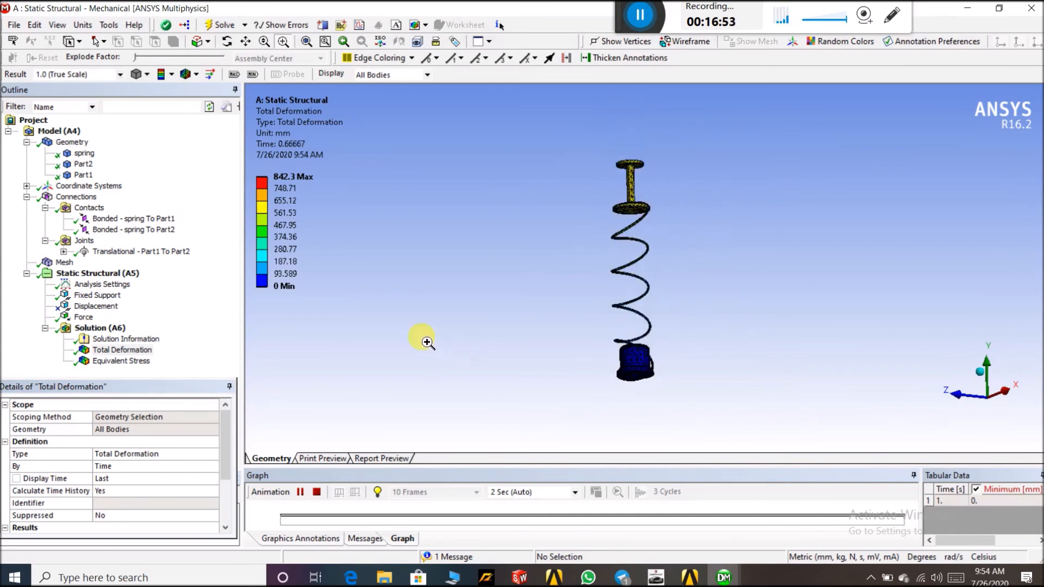
click(303, 494)
middle_drag(510, 348, 516, 371)
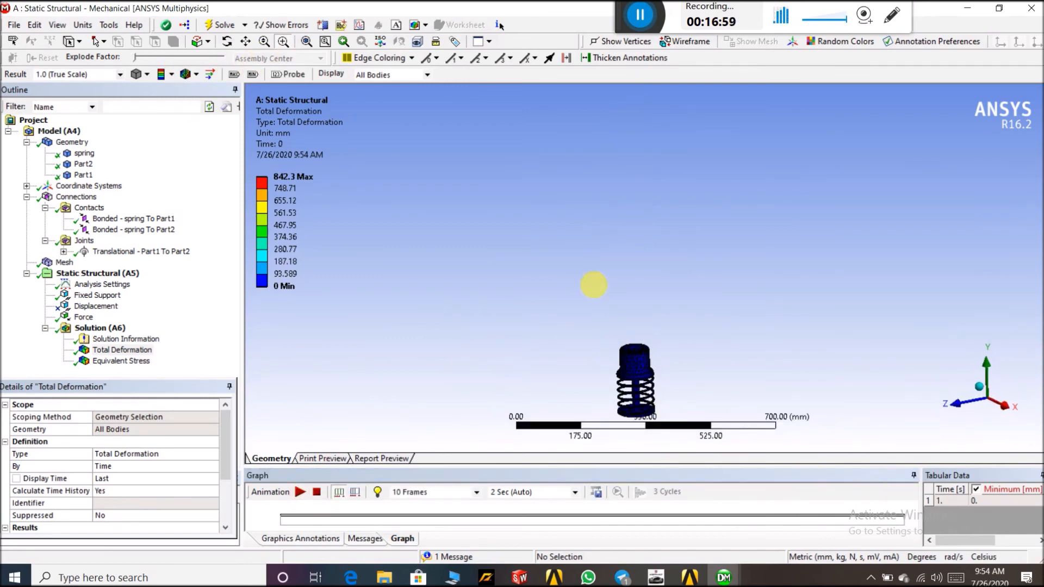
drag(603, 336, 693, 438)
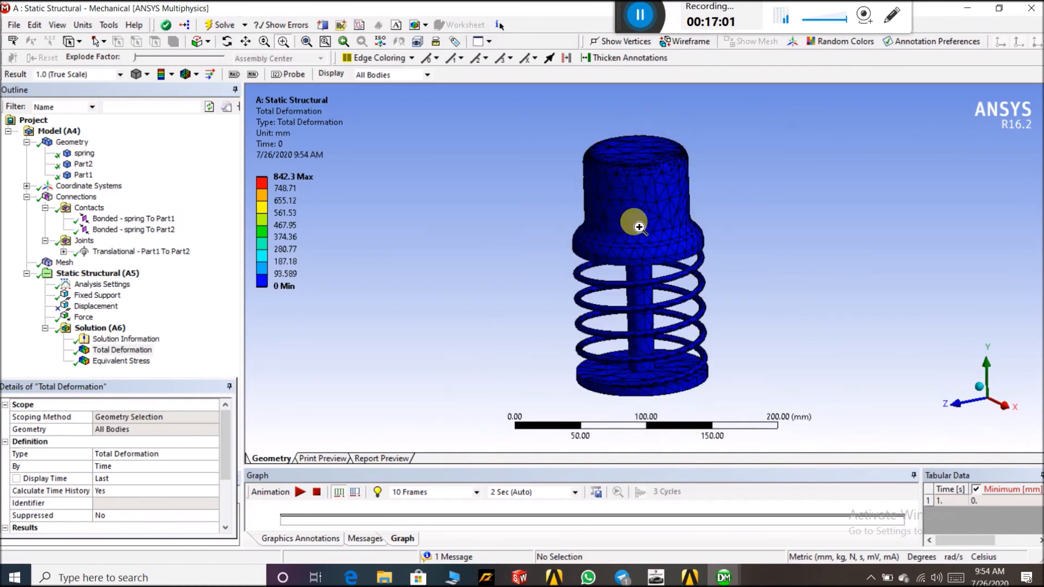
Unsuppress the Displacement boundary condition
click(108, 306)
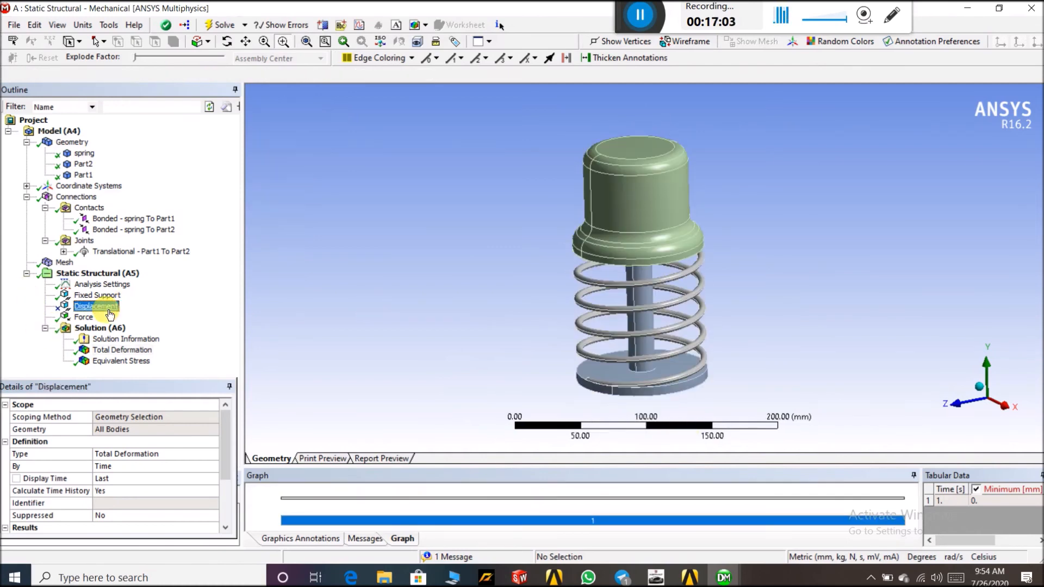
right_click(116, 315)
click(123, 338)
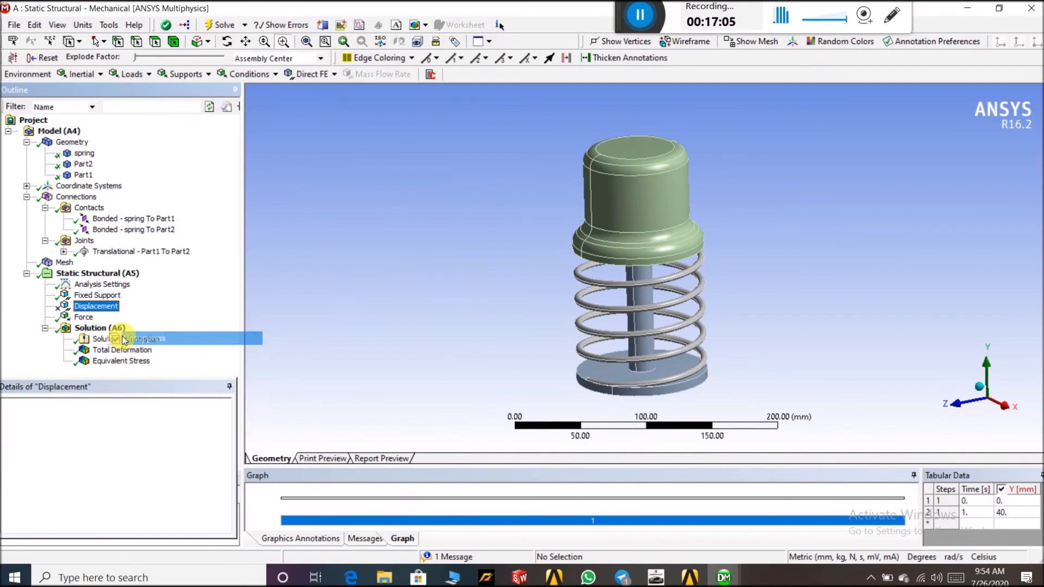
Solve the Static Structural analysis again with the Displacement active
click(90, 328)
right_click(95, 328)
click(125, 355)
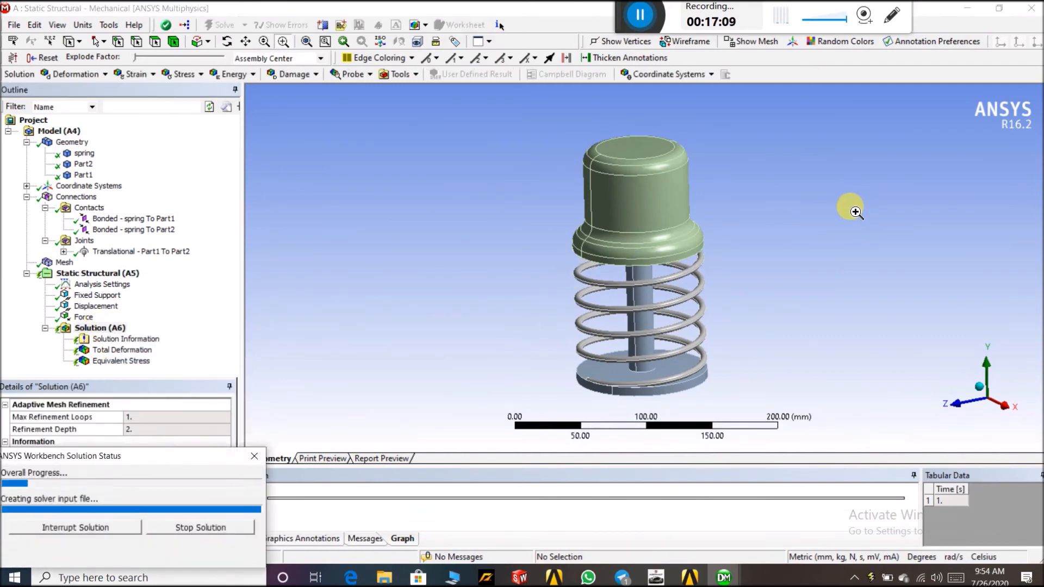
middle_drag(749, 322, 755, 301)
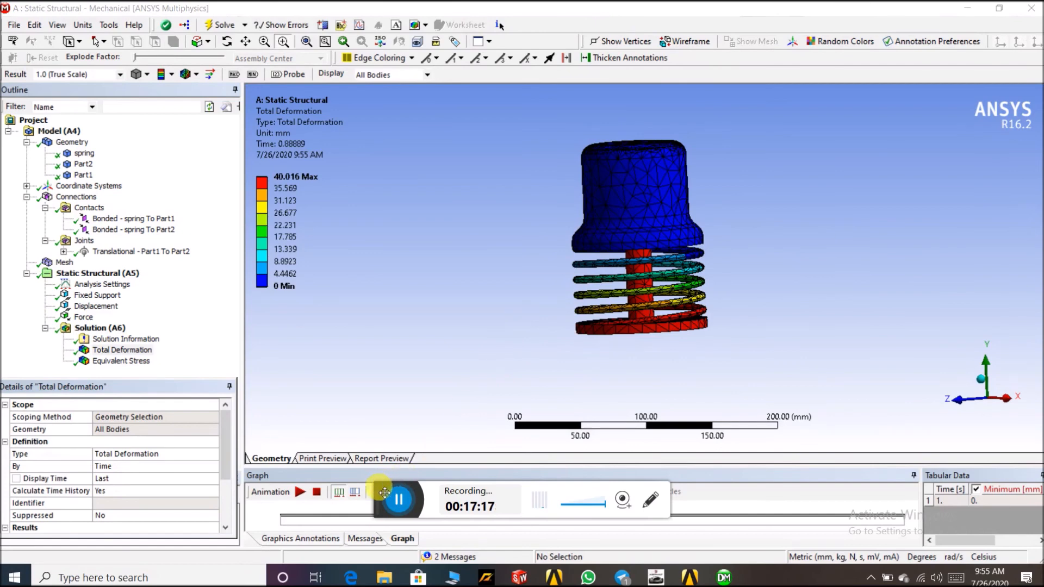
drag(384, 492, 580, 18)
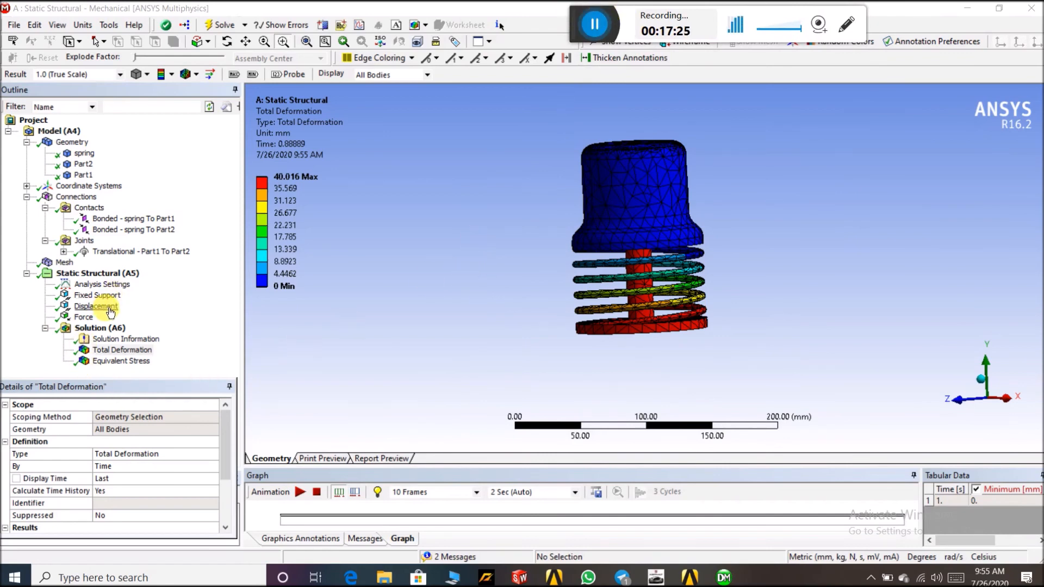
Replay the total deformation animation and open the print preview of the result
click(98, 355)
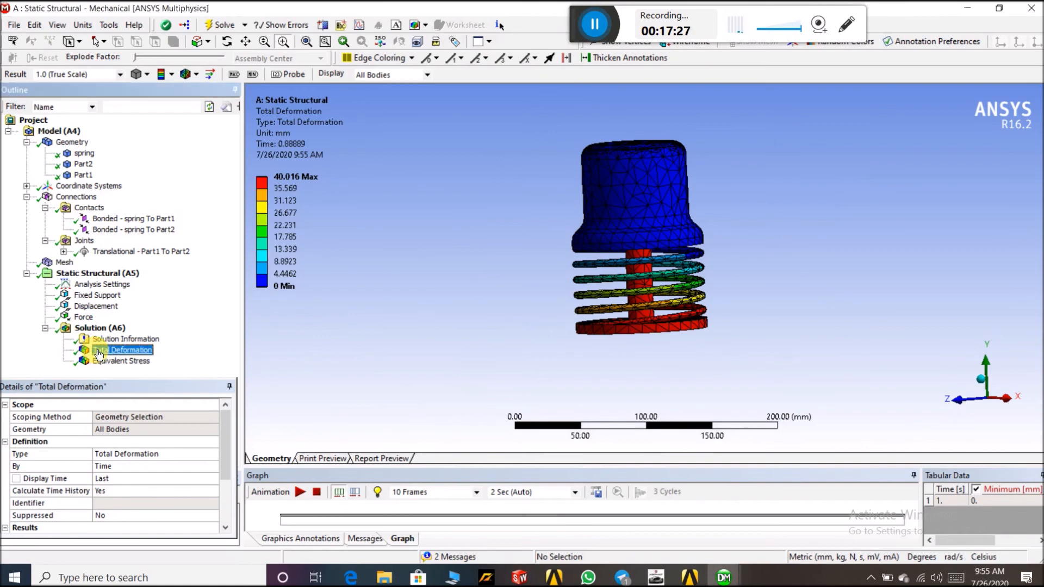
click(299, 493)
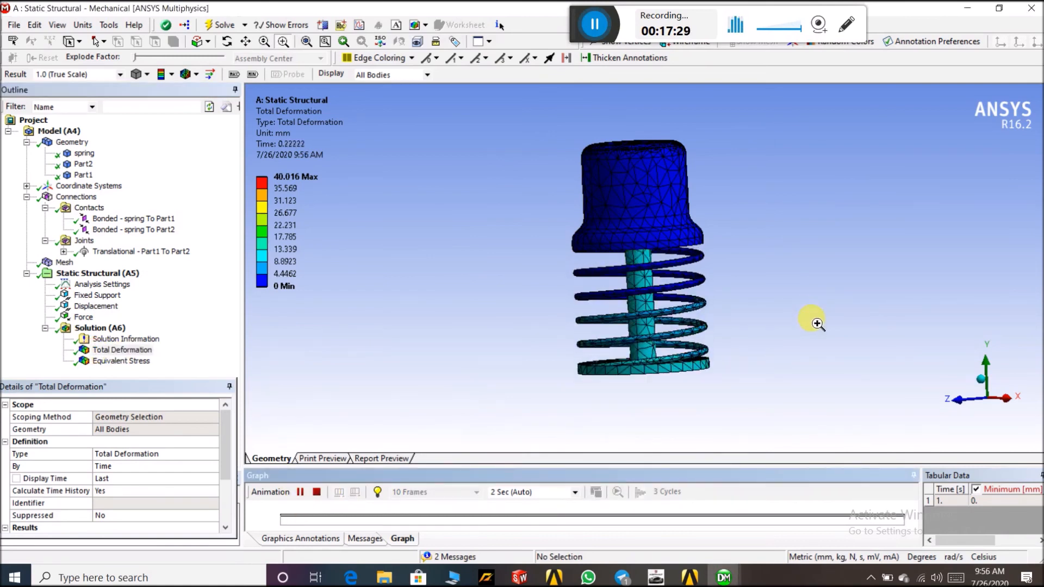
middle_drag(784, 260, 748, 253)
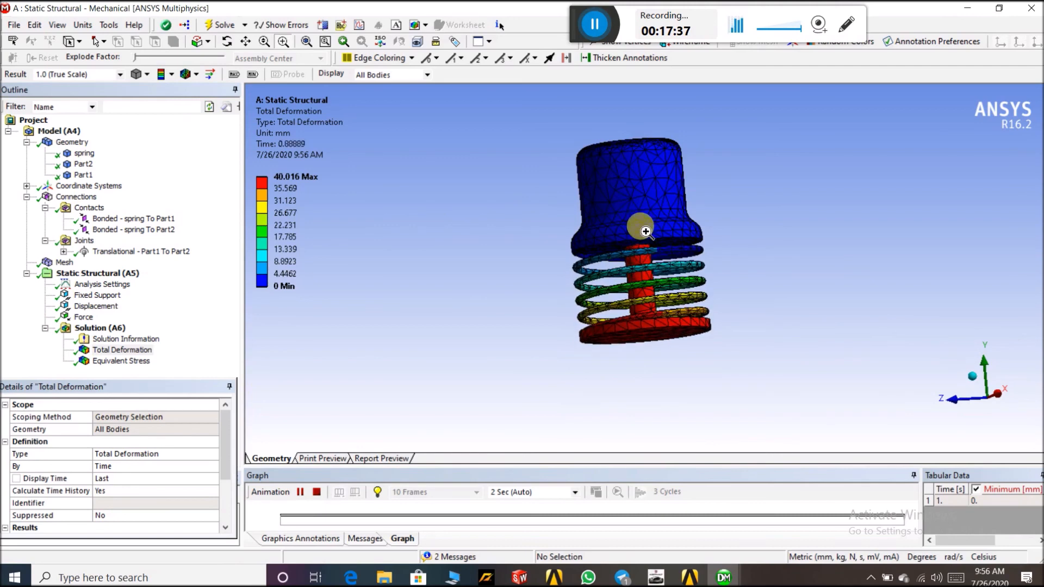
middle_drag(489, 207, 480, 214)
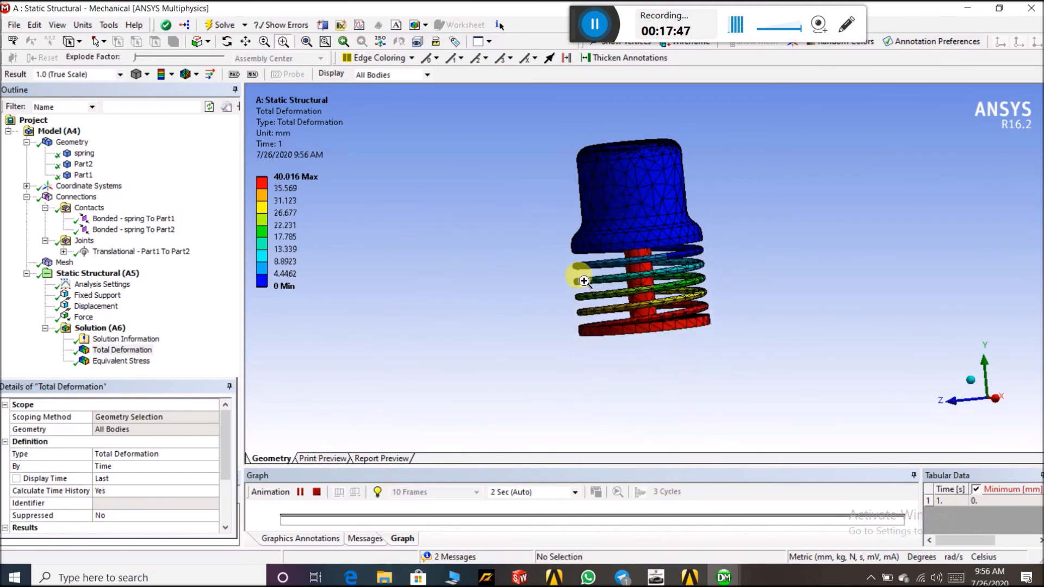
click(329, 460)
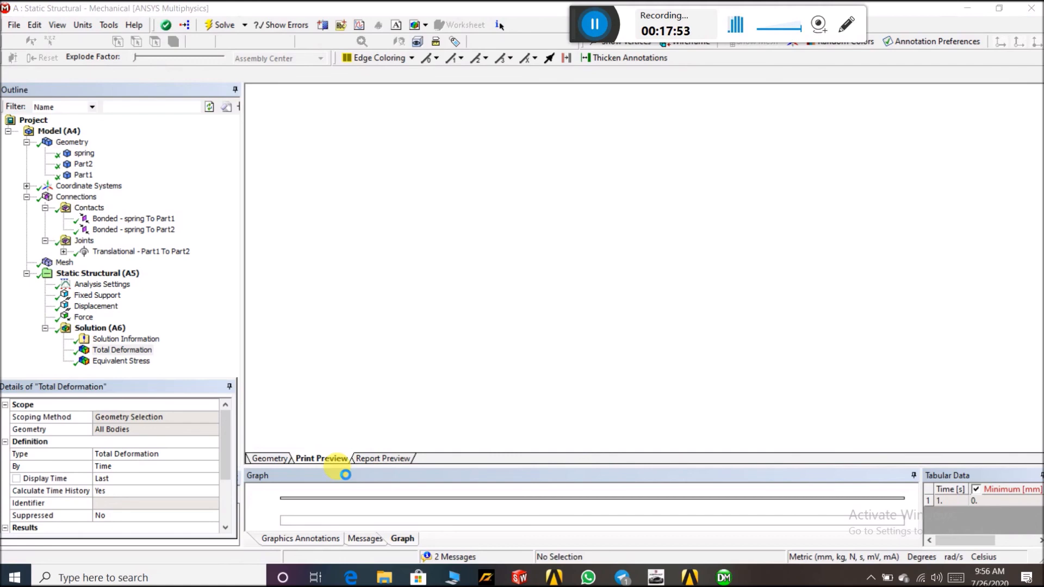
Scroll through the print preview, then open the report preview and browse the generated analysis report
scroll(736, 294, down, 3)
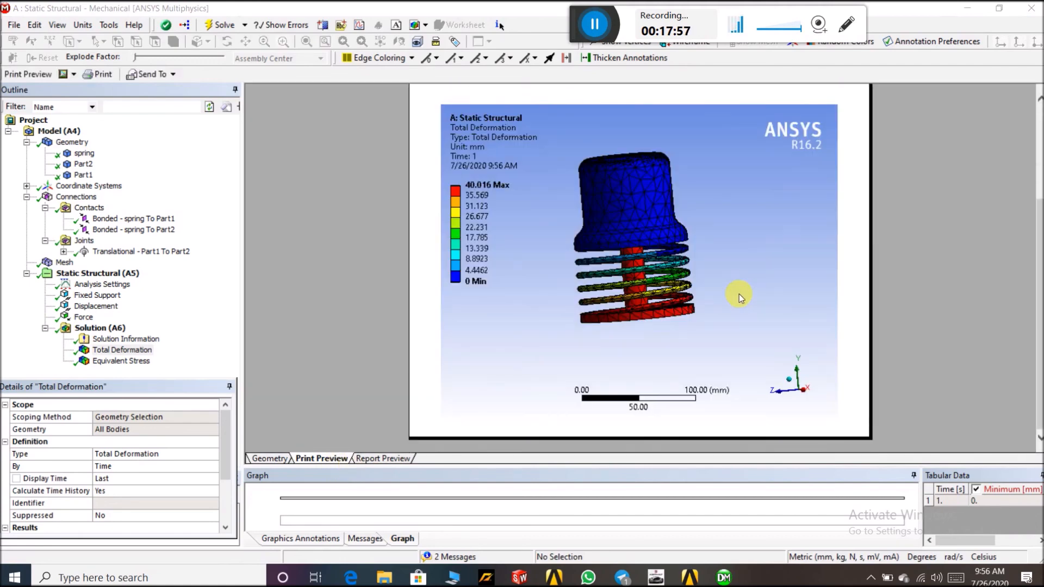
scroll(739, 294, up, 1)
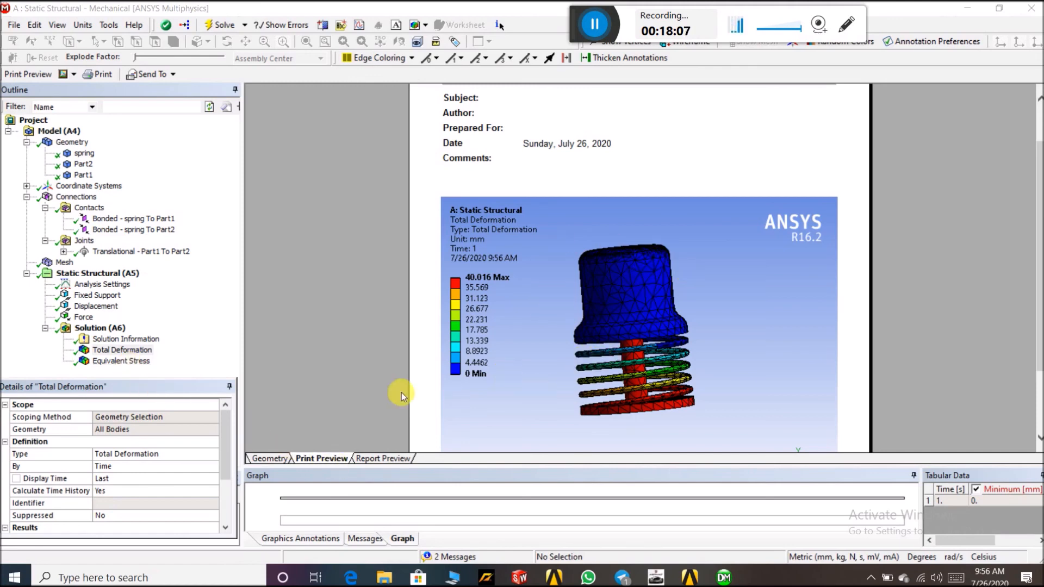
click(374, 460)
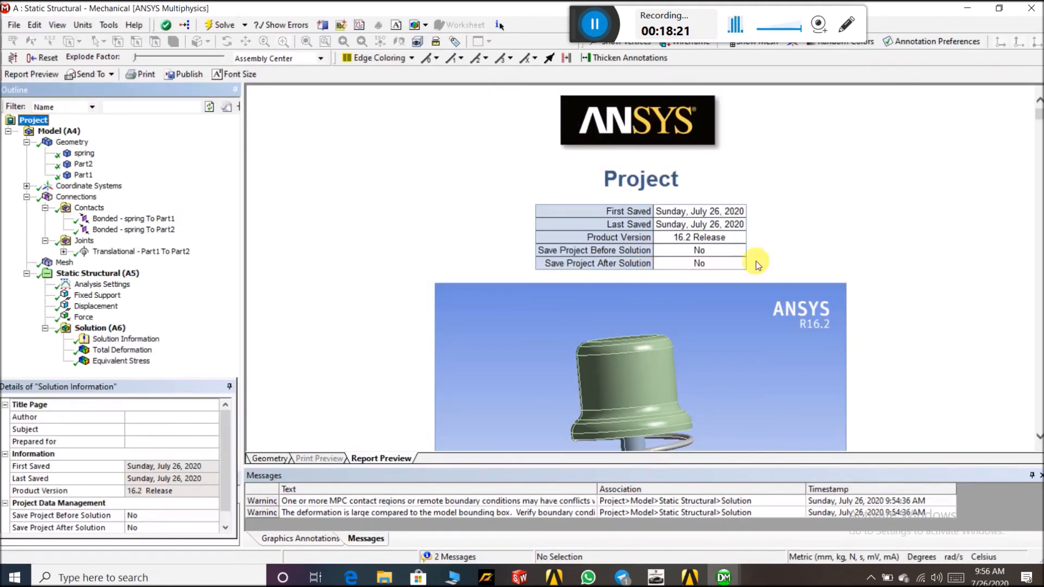
scroll(770, 261, down, 3)
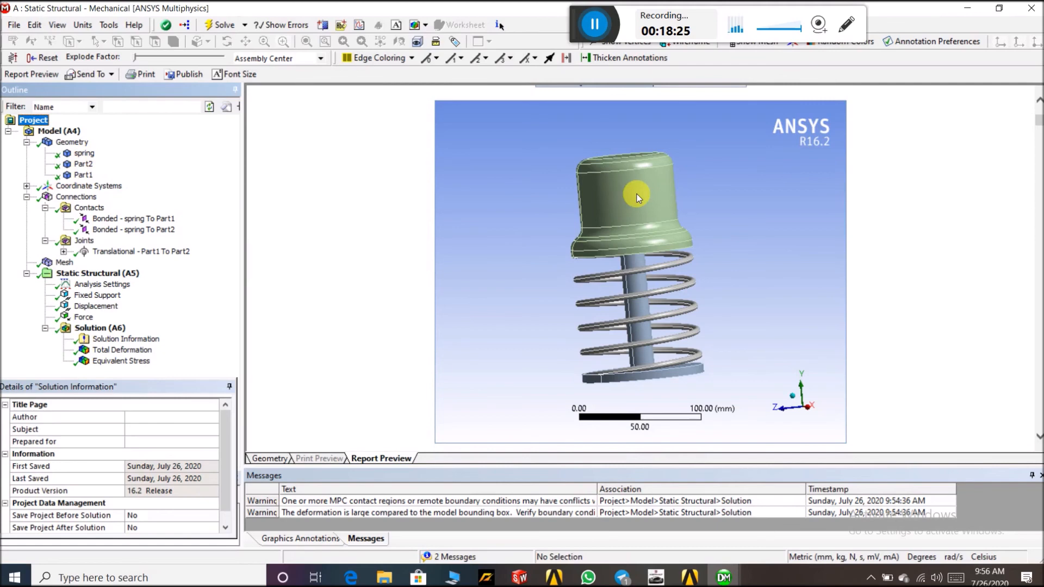
scroll(634, 194, down, 3)
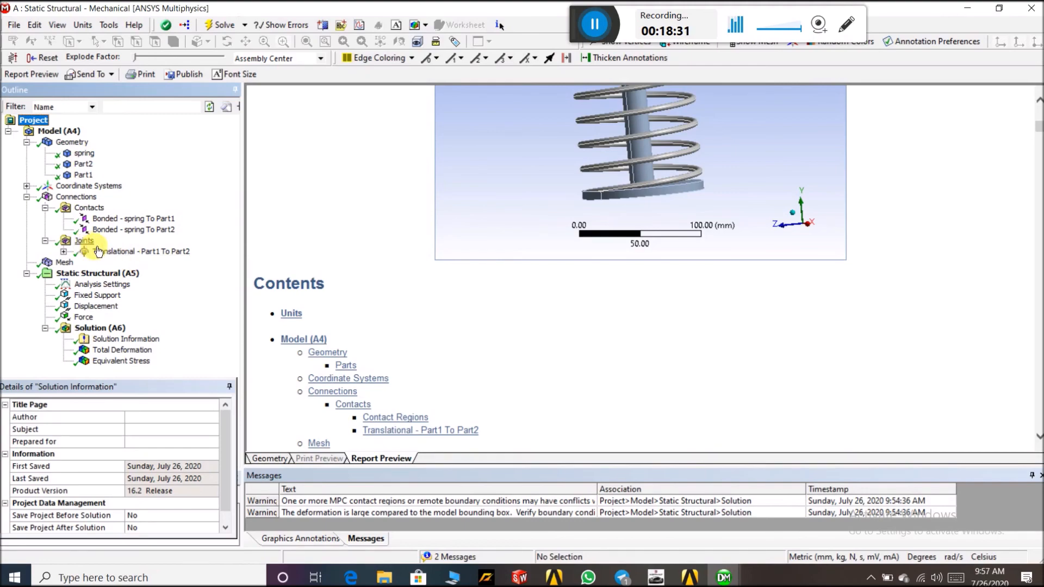
scroll(543, 315, down, 10)
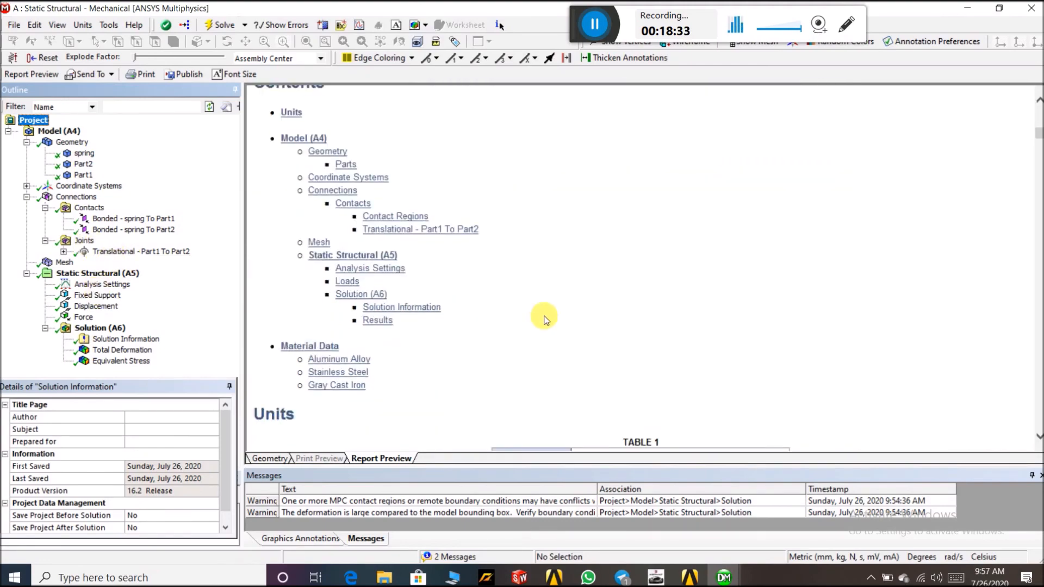
scroll(598, 295, down, 15)
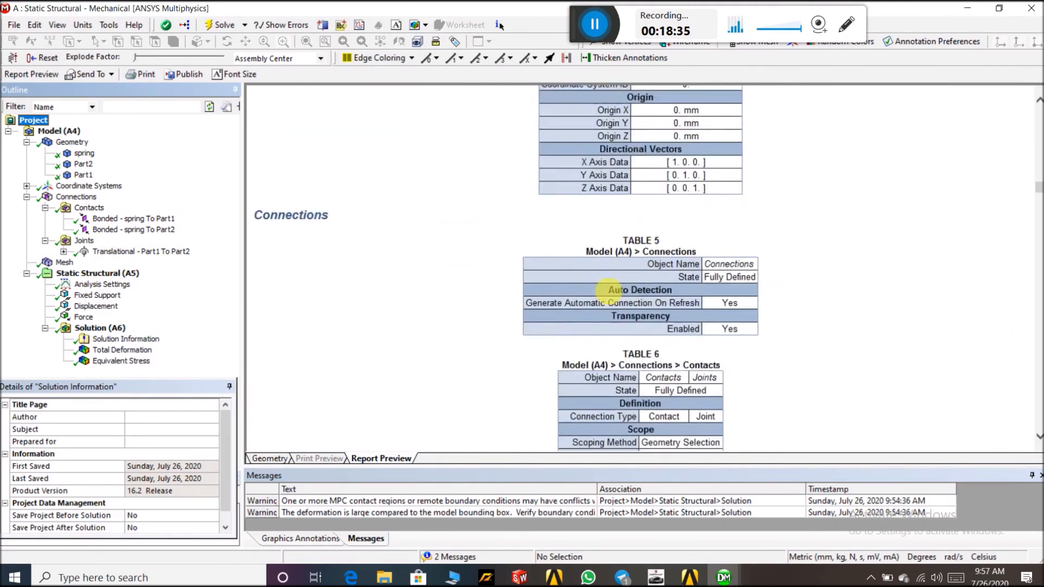
scroll(614, 295, down, 20)
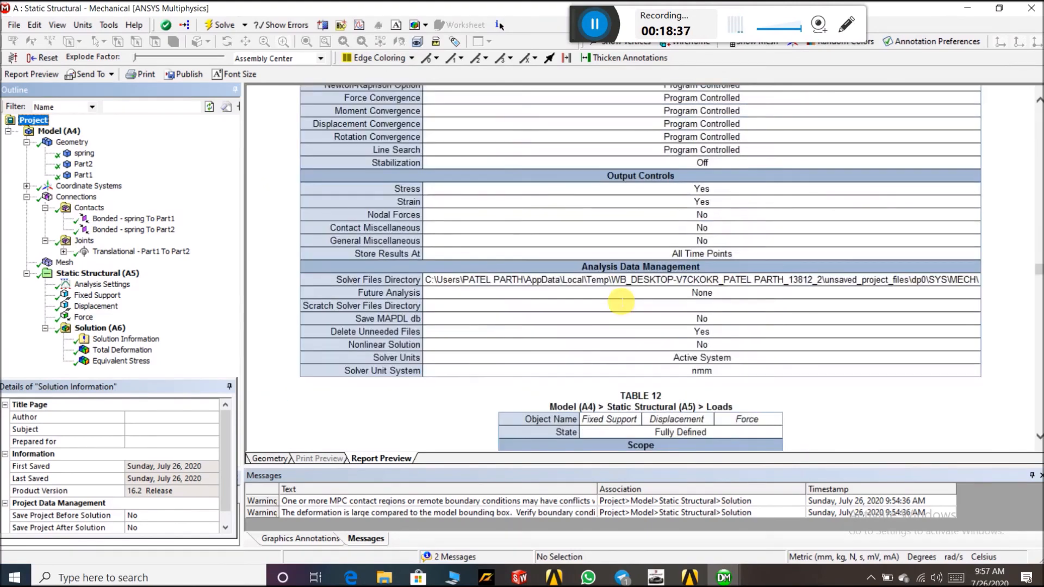
scroll(623, 306, down, 20)
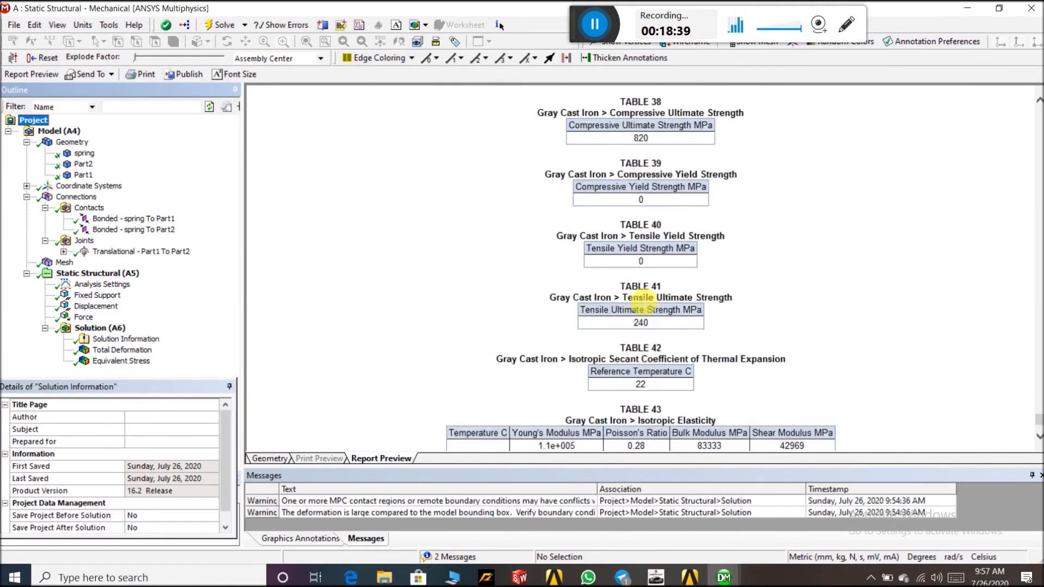
scroll(641, 308, up, 20)
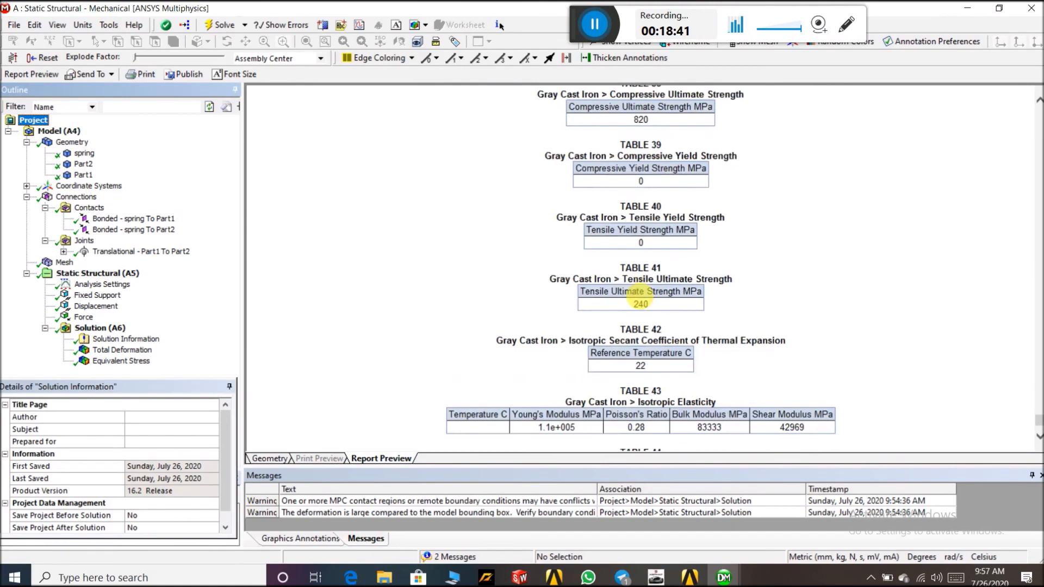
scroll(643, 295, up, 10)
scroll(642, 294, up, 20)
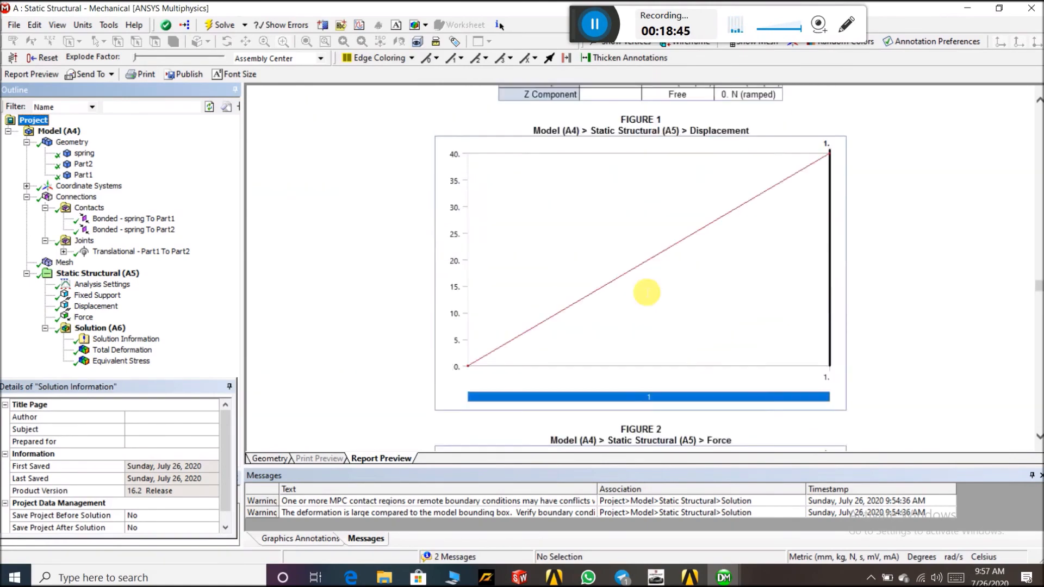
scroll(643, 292, up, 20)
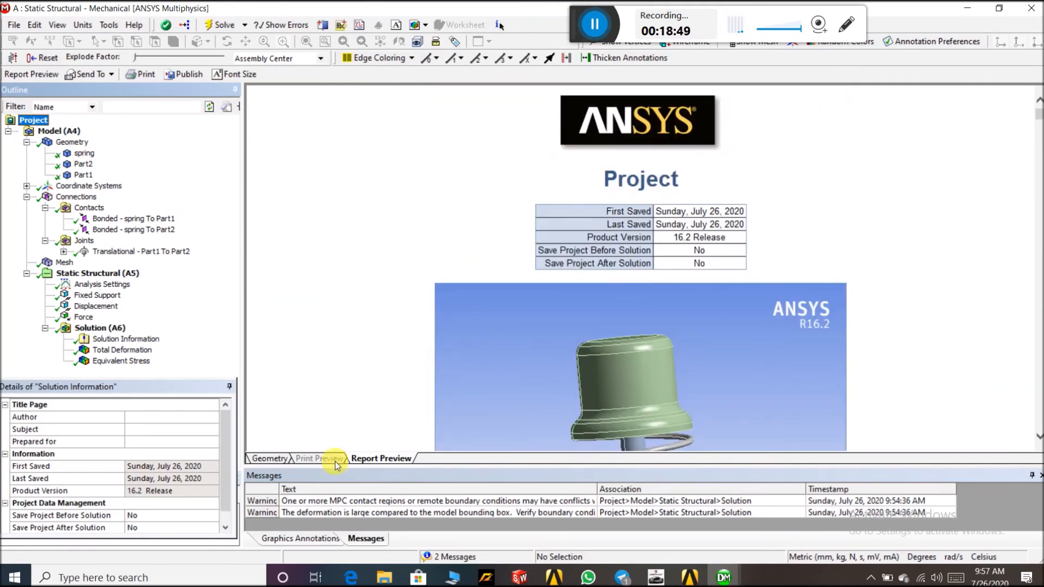
Return to the geometry view and play the total deformation animation again
click(271, 459)
click(131, 361)
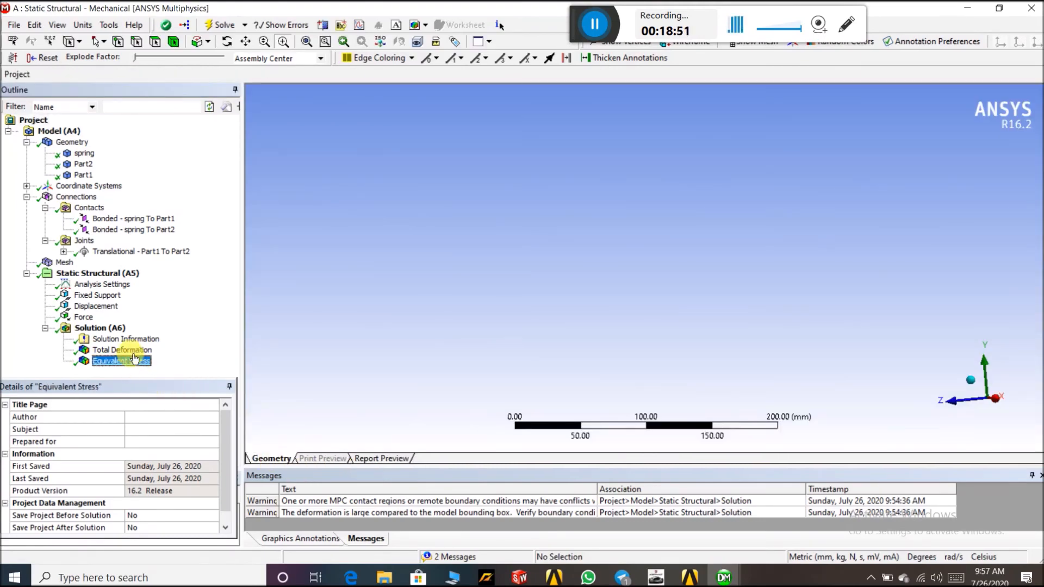
click(123, 350)
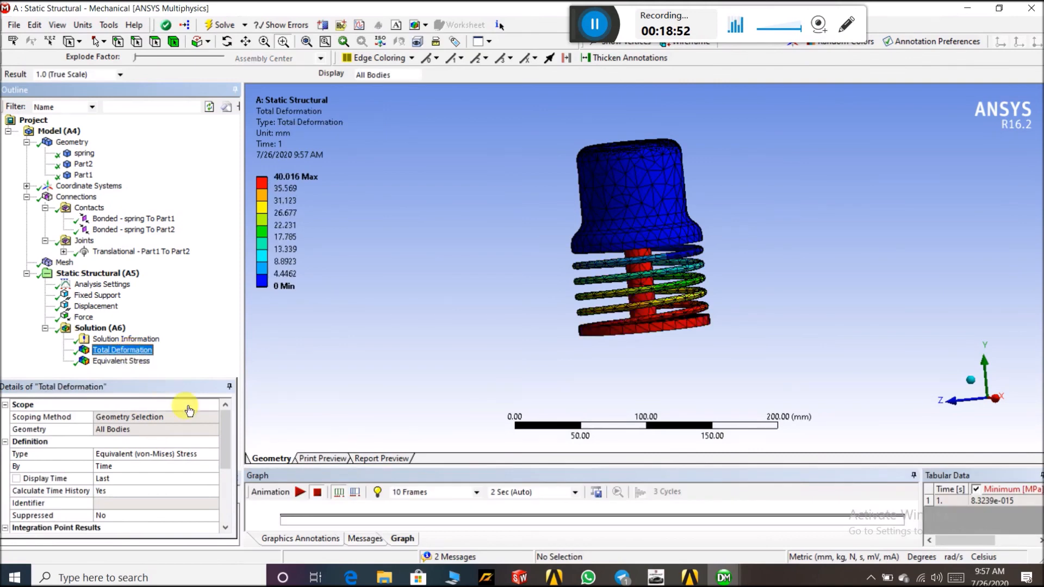
click(299, 494)
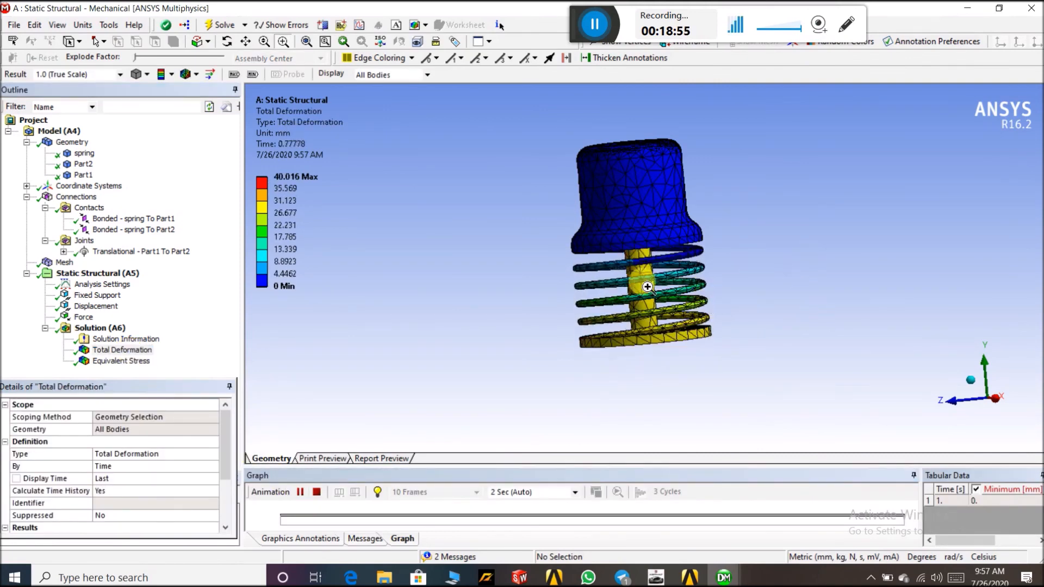
scroll(638, 282, up, 3)
scroll(638, 280, down, 2)
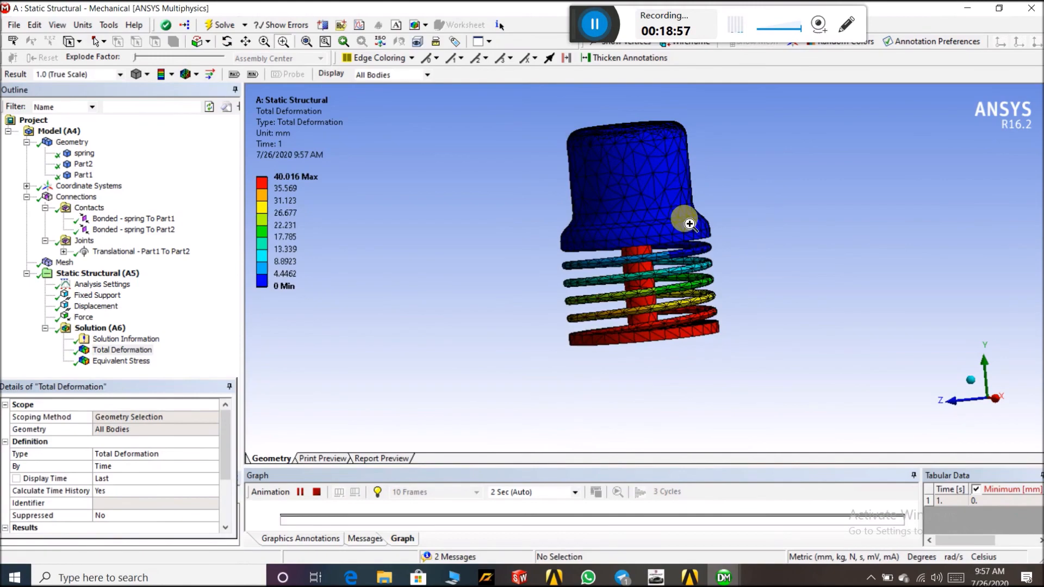